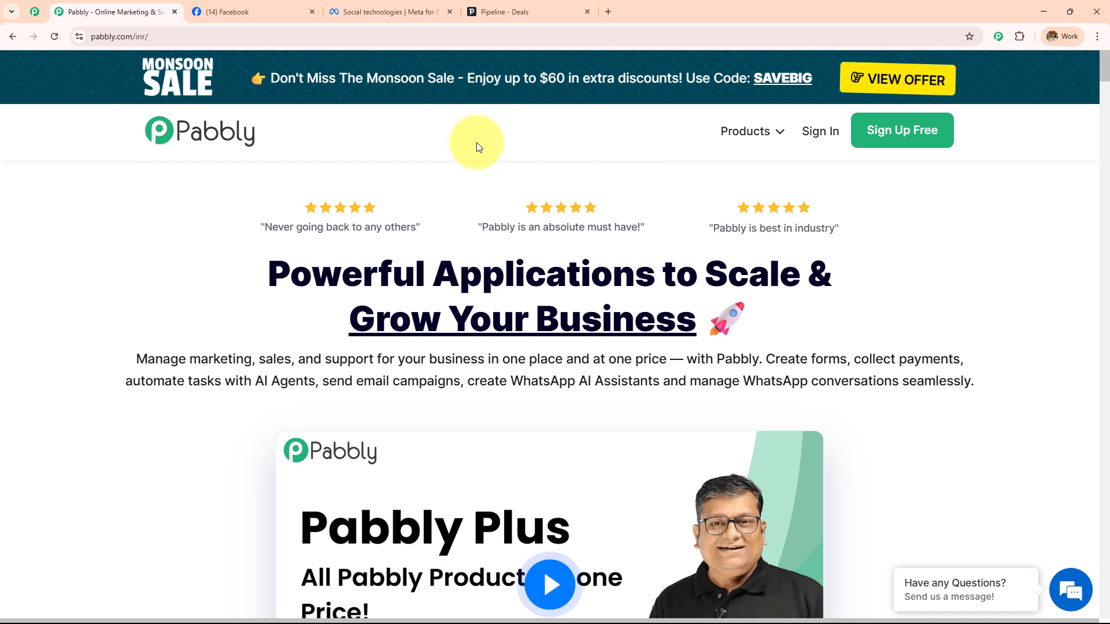
Scroll through the Pabbly community page, then return to the Pabbly homepage
click(186, 36)
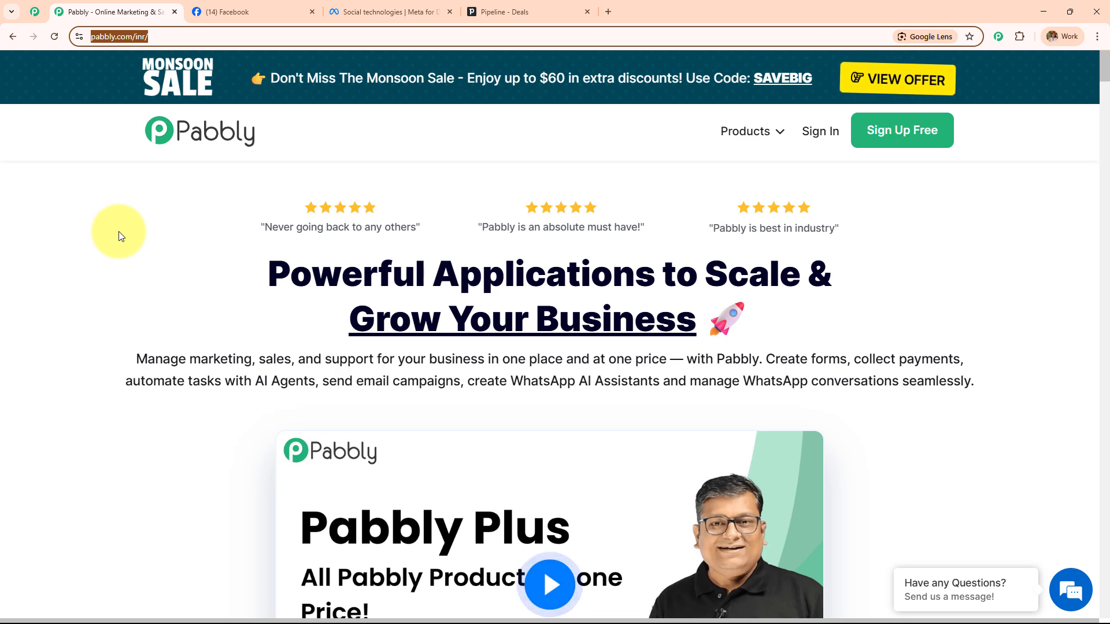
click(35, 11)
scroll(194, 237, down, 6)
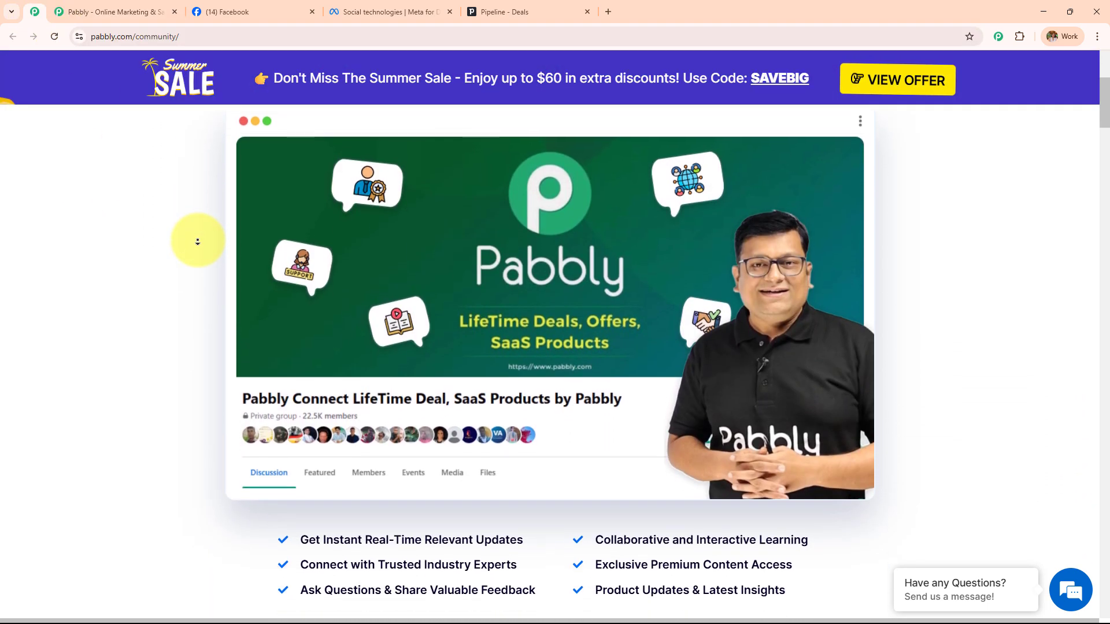
scroll(197, 242, down, 6)
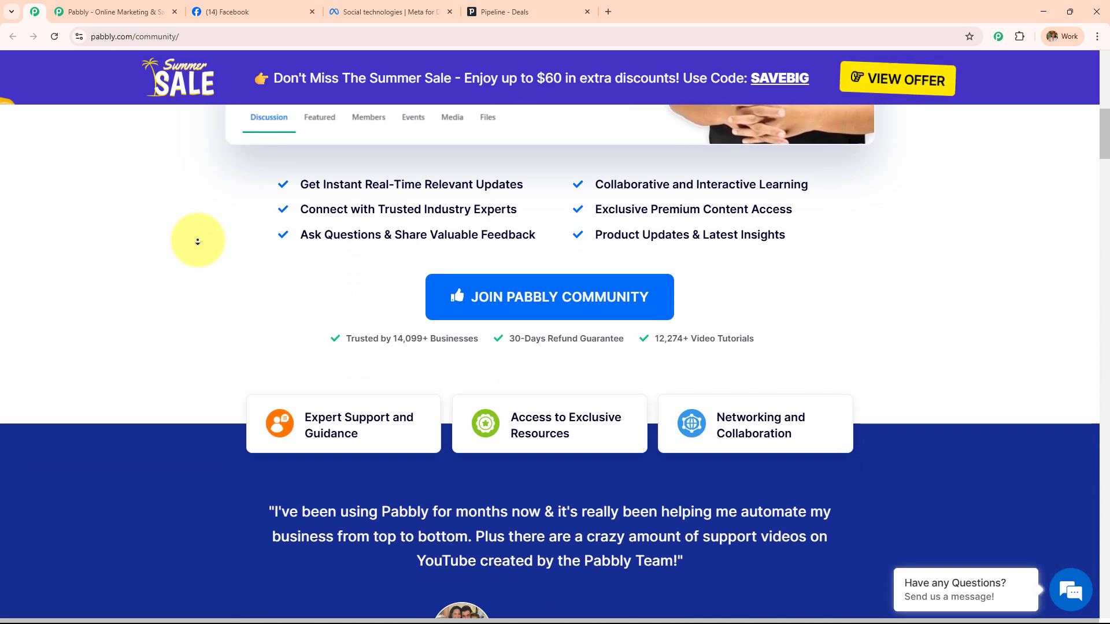
scroll(197, 241, down, 6)
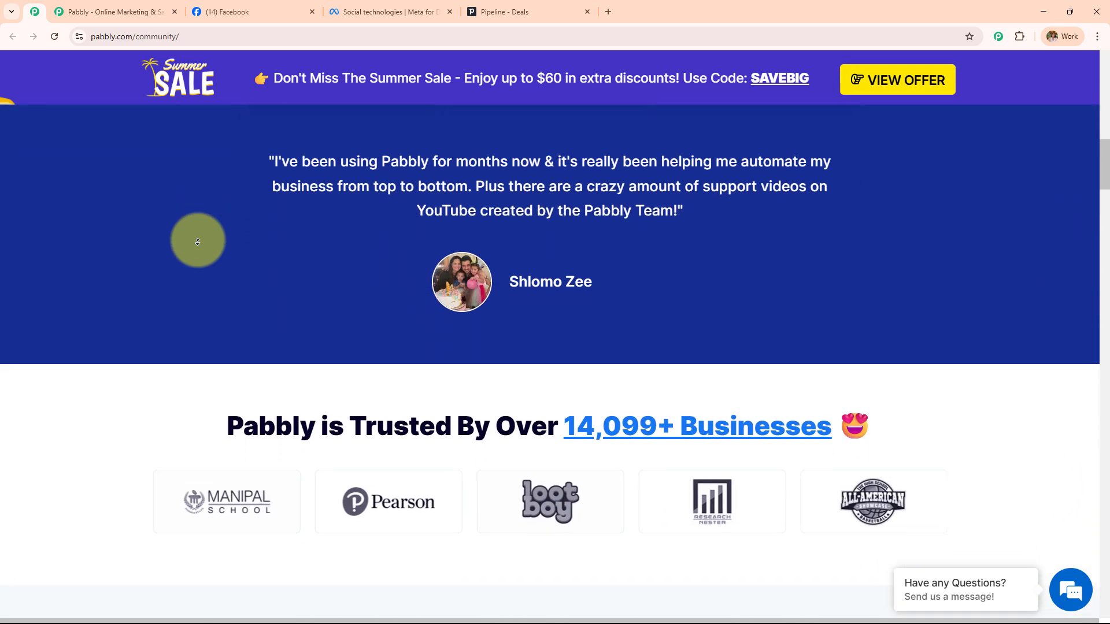
scroll(197, 242, down, 6)
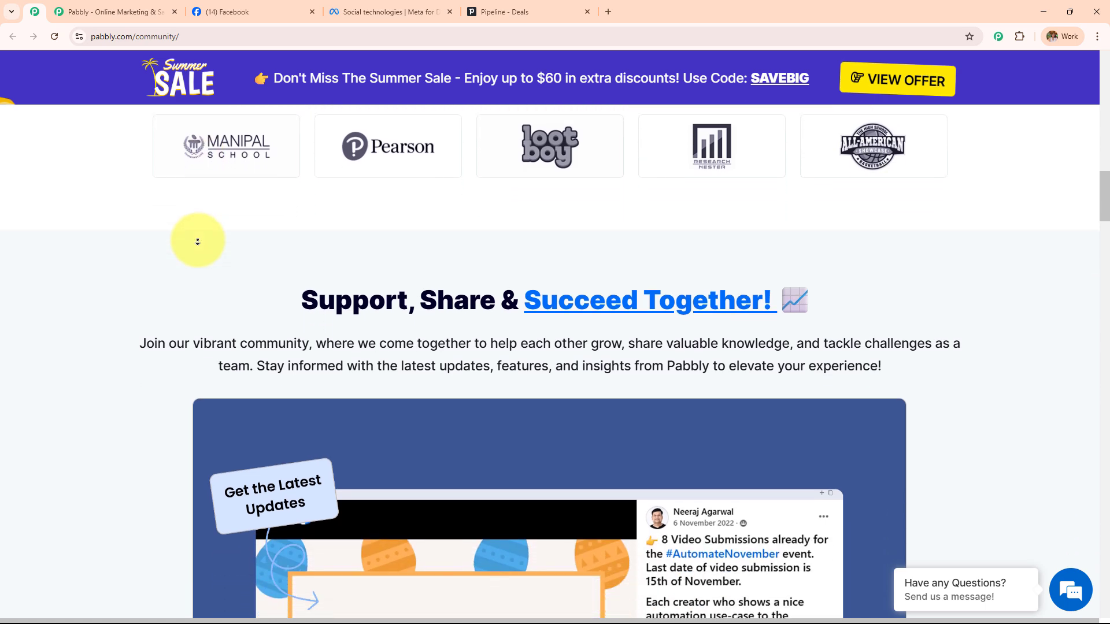
scroll(198, 242, down, 6)
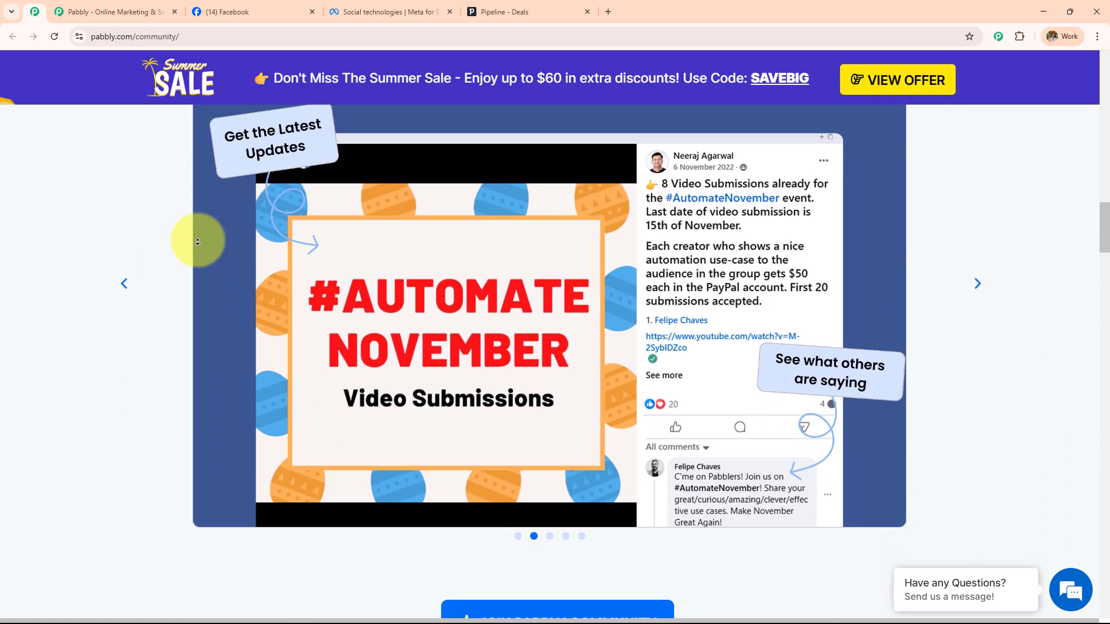
scroll(197, 242, down, 6)
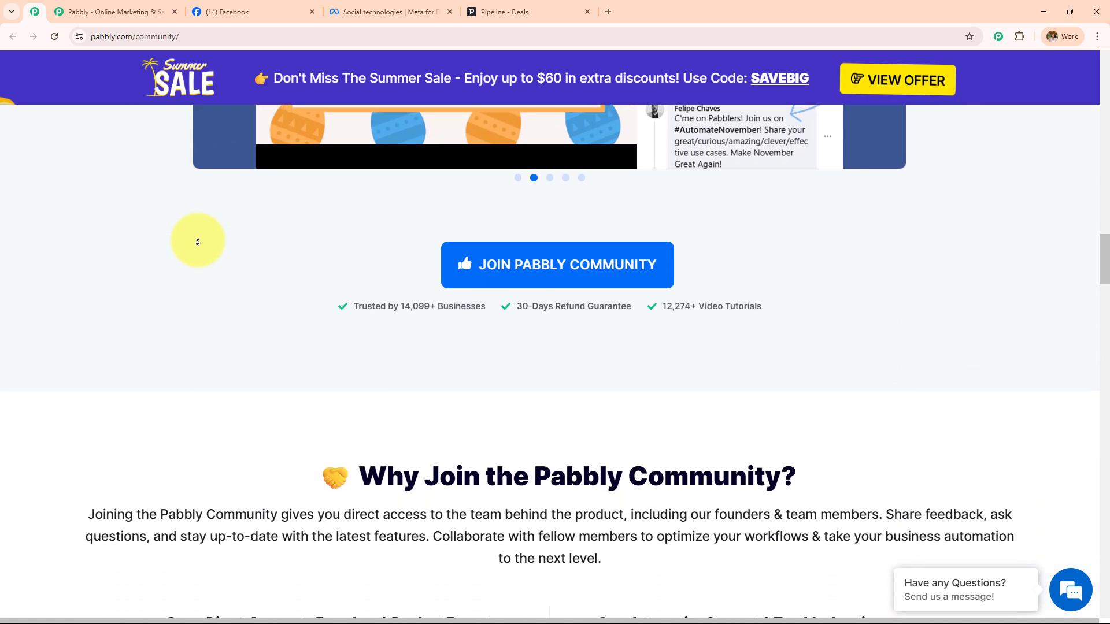
scroll(197, 242, down, 6)
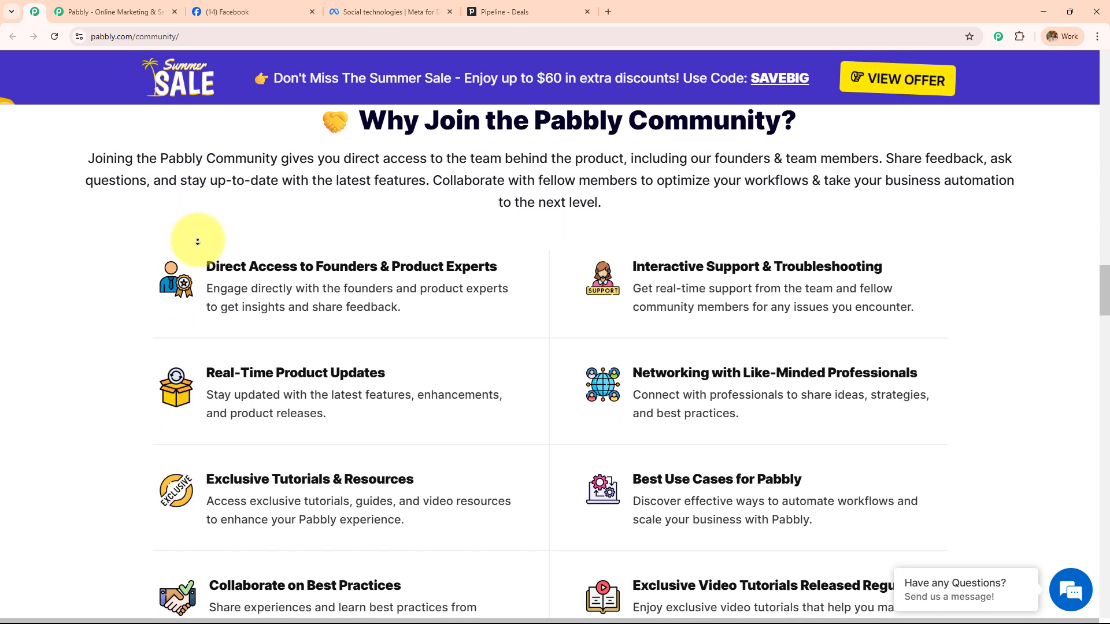
scroll(197, 242, down, 4)
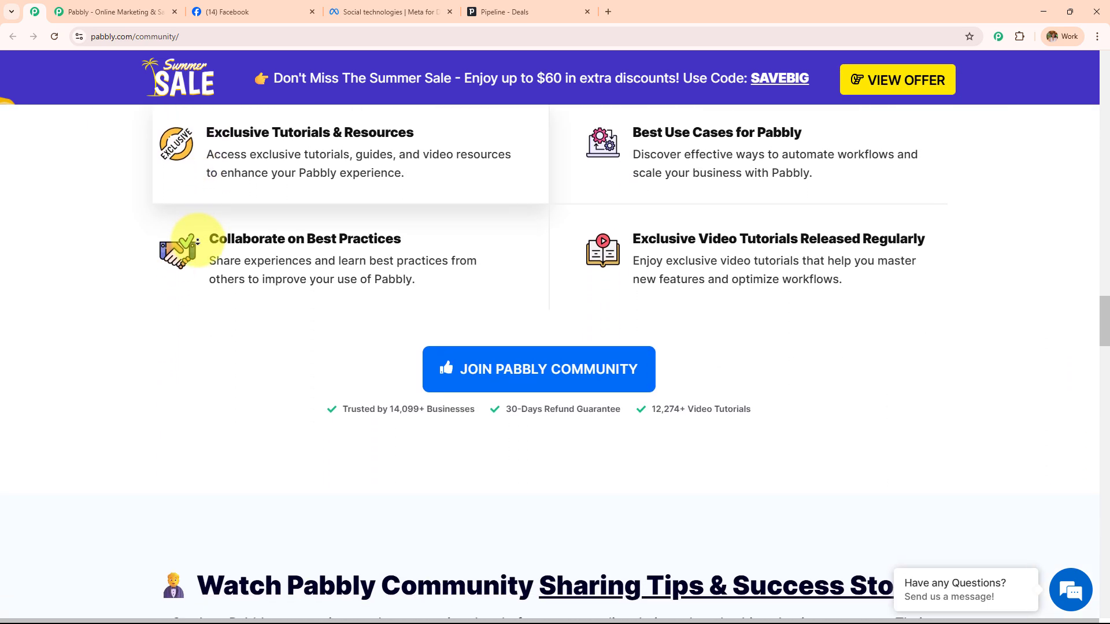
scroll(197, 241, down, 6)
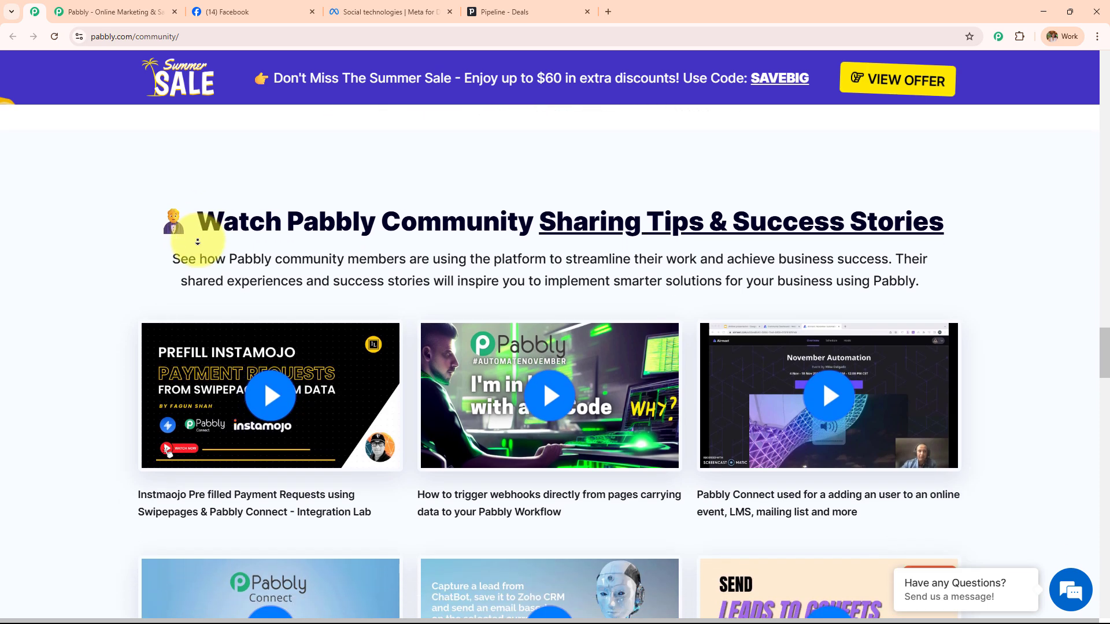
scroll(197, 241, down, 6)
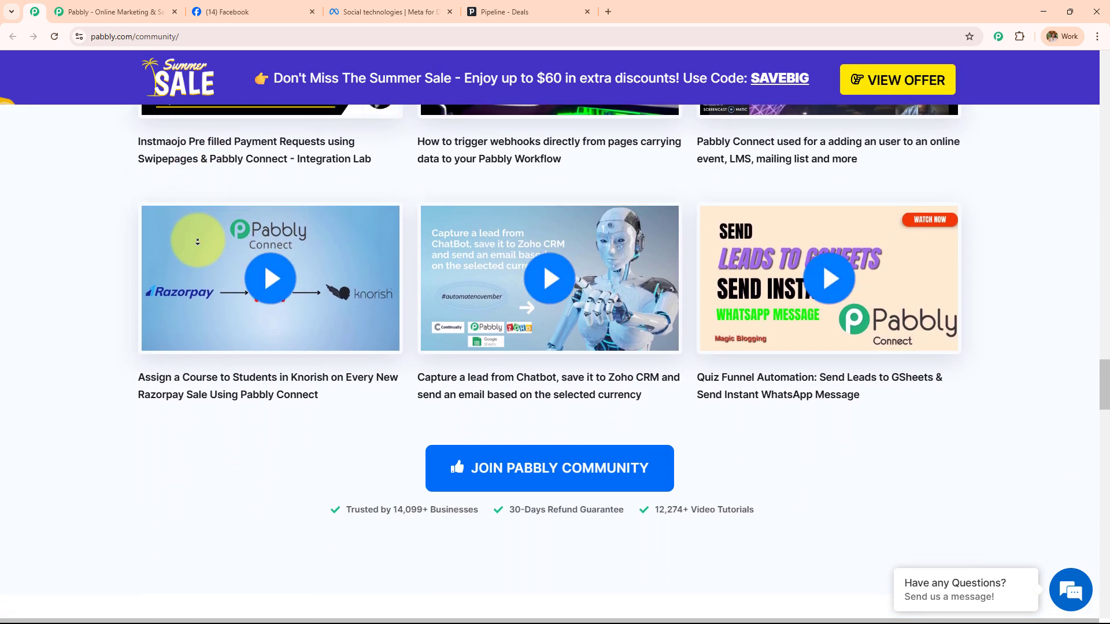
scroll(197, 242, down, 3)
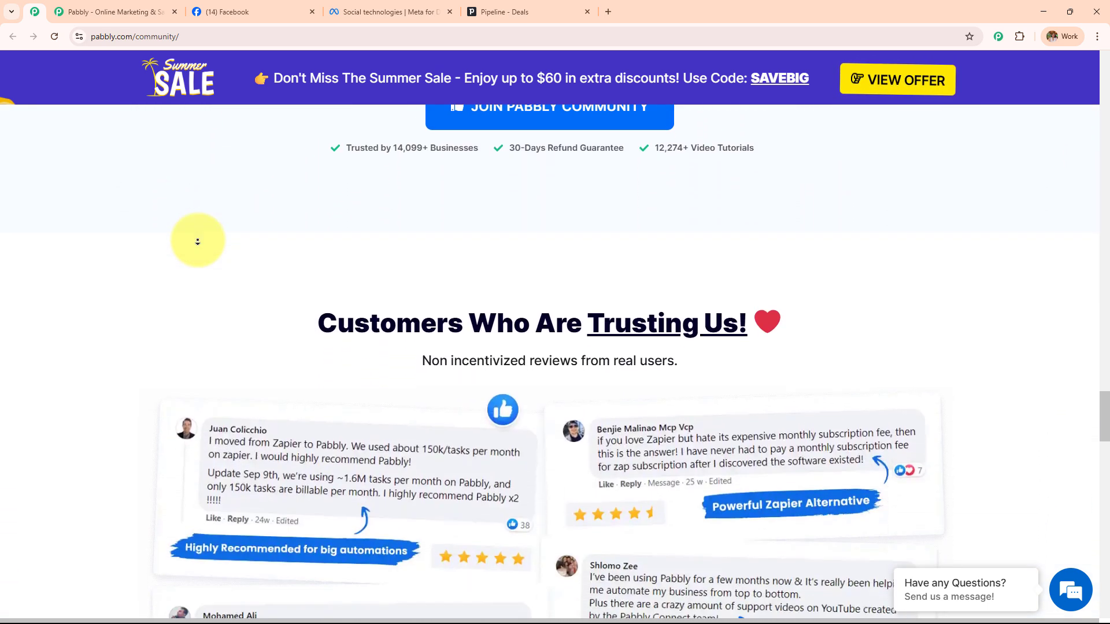
scroll(197, 241, down, 6)
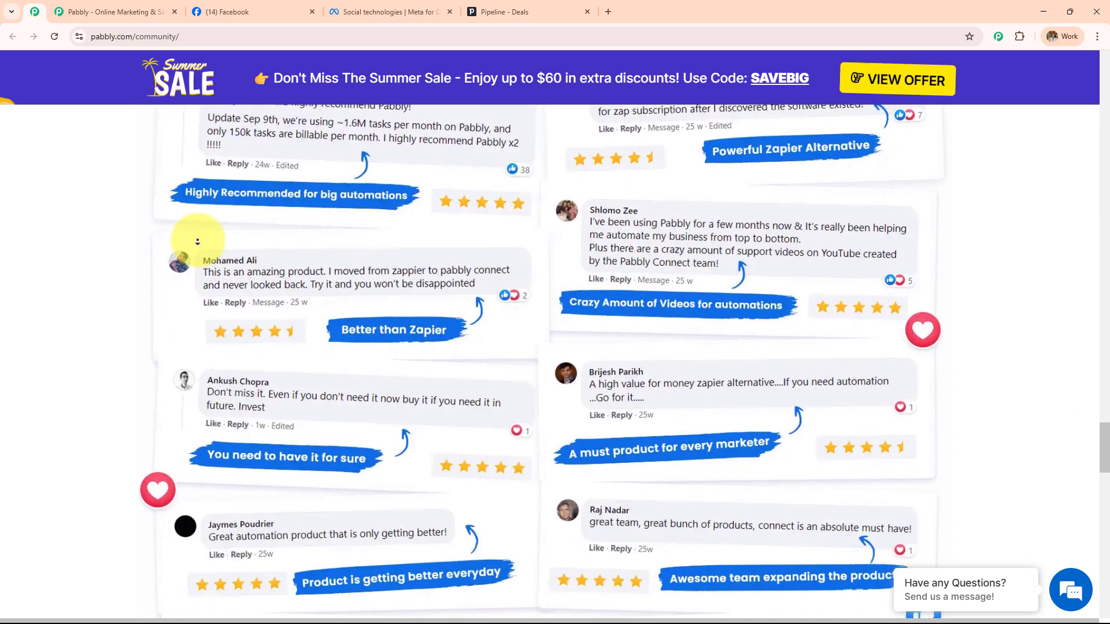
scroll(197, 241, down, 6)
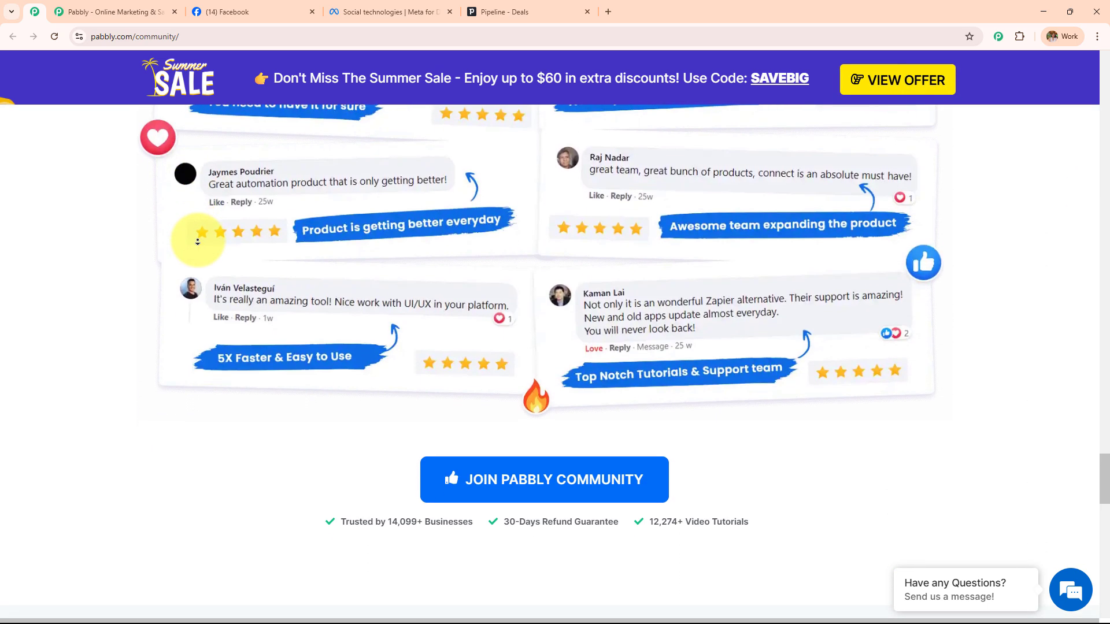
scroll(197, 242, down, 6)
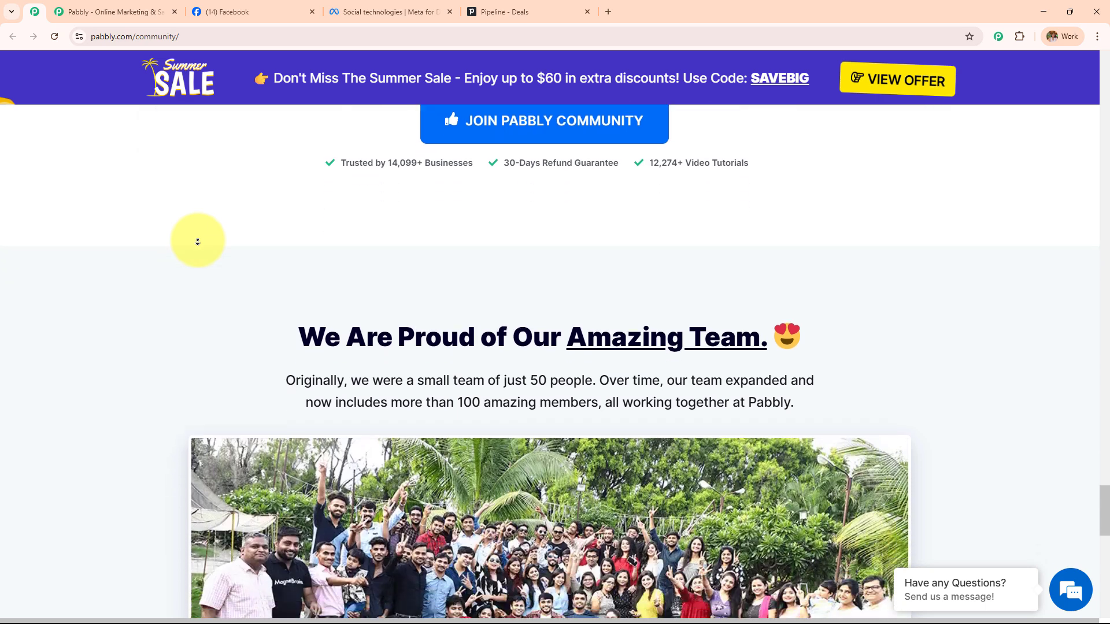
scroll(197, 241, down, 6)
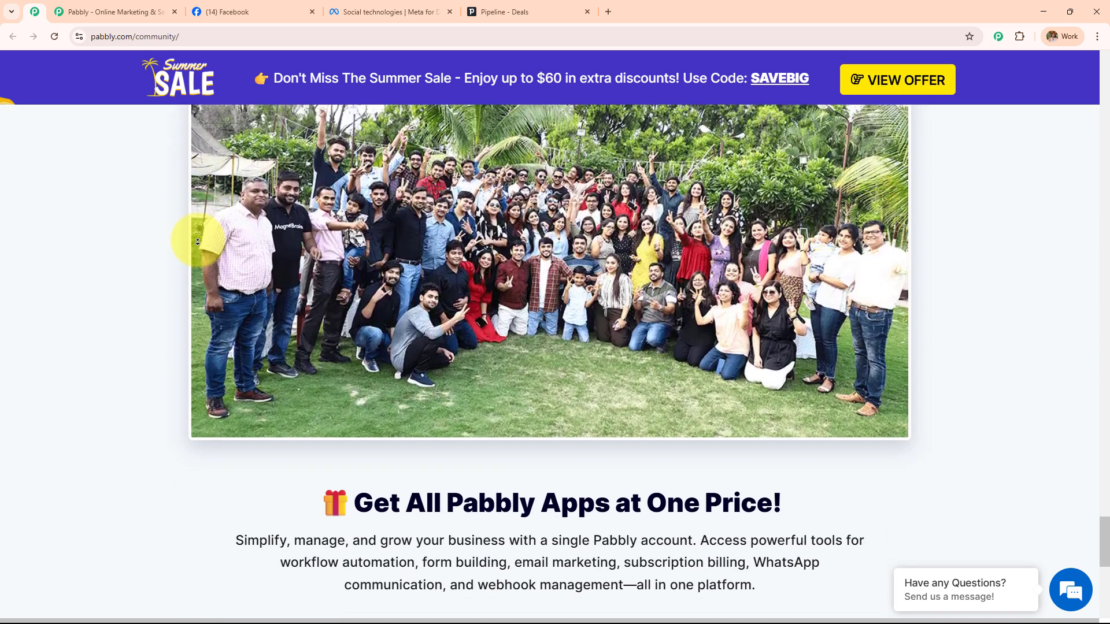
scroll(198, 242, down, 6)
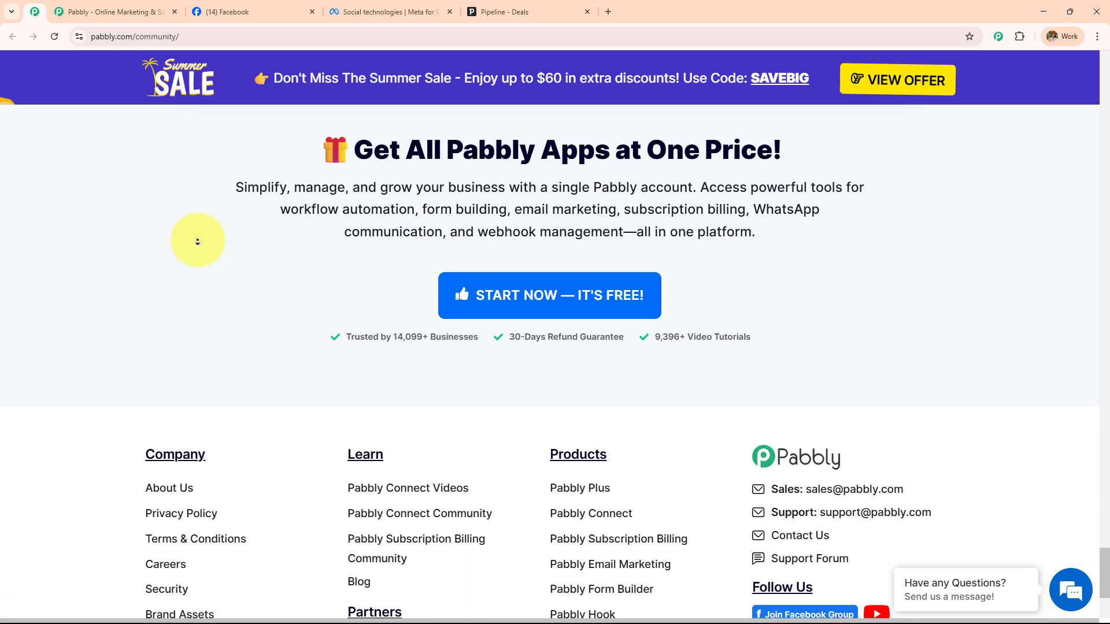
scroll(197, 242, down, 3)
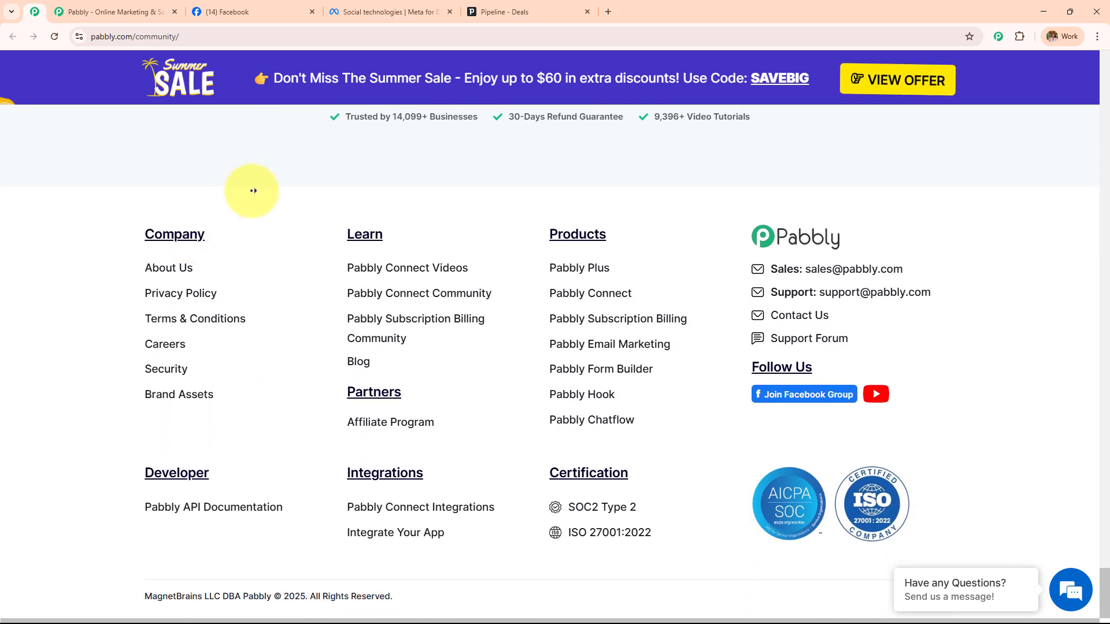
scroll(252, 194, up, 14)
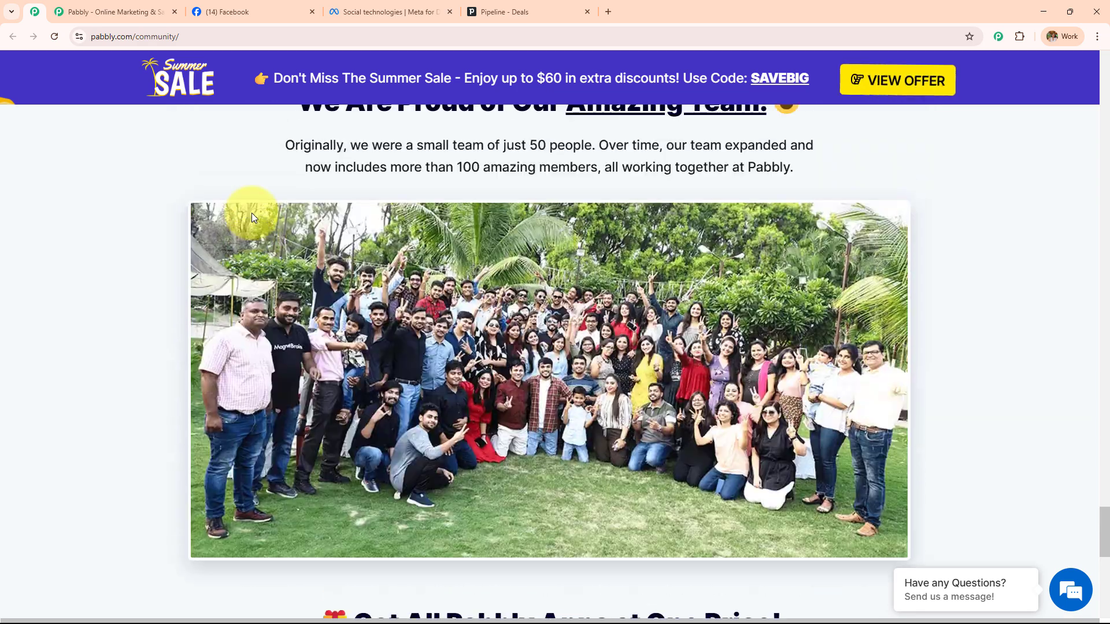
scroll(252, 213, up, 10)
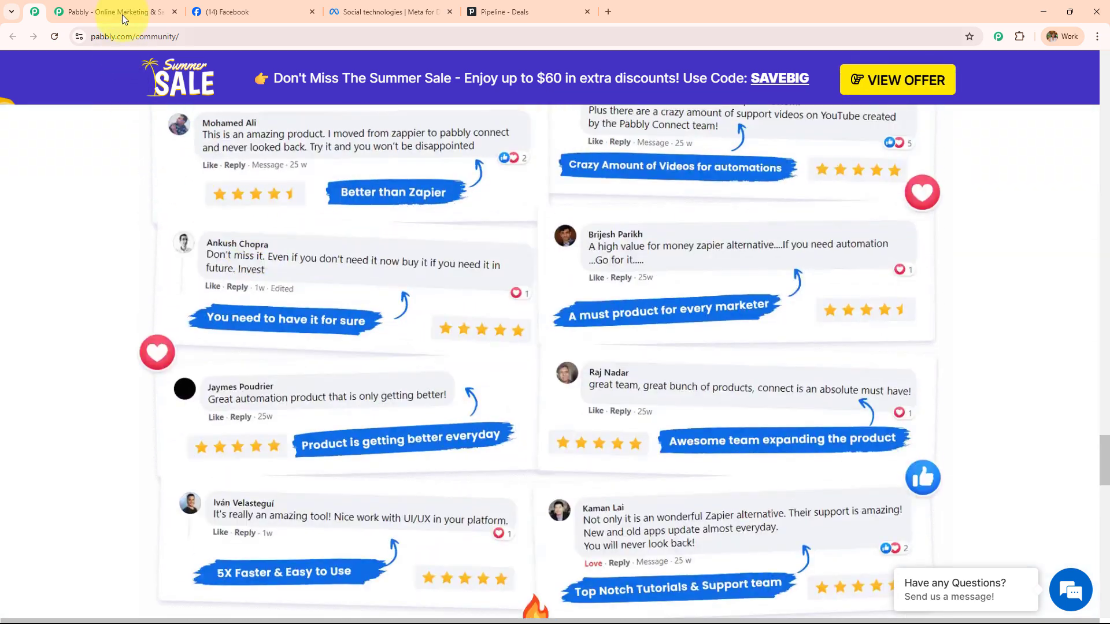
click(123, 15)
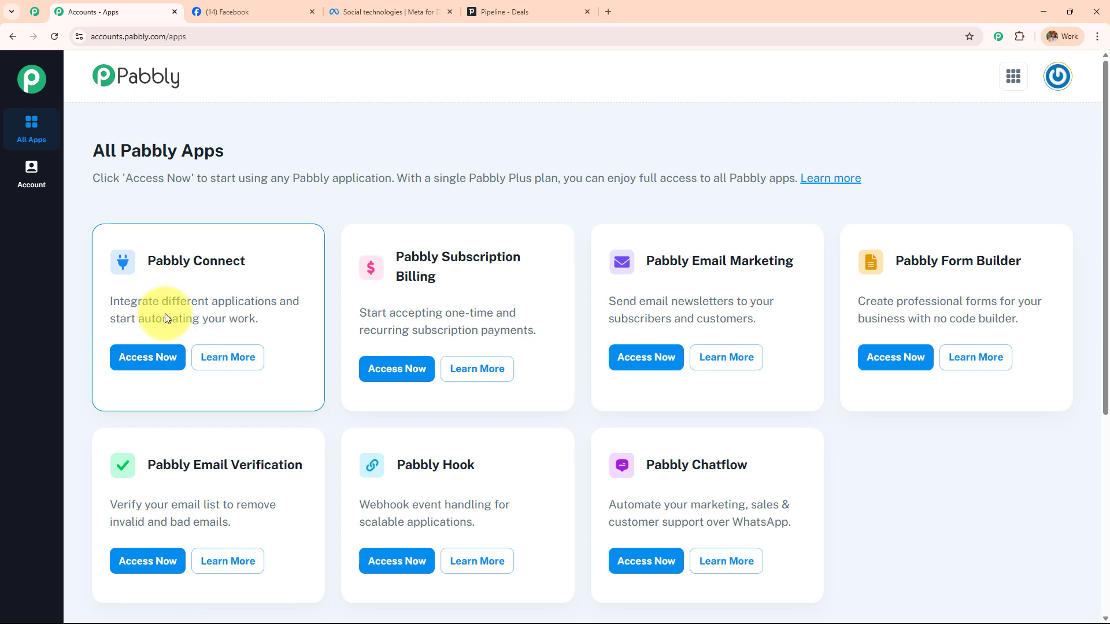
Launch Pabbly Connect in a new tab and look over its dashboard
click(157, 363)
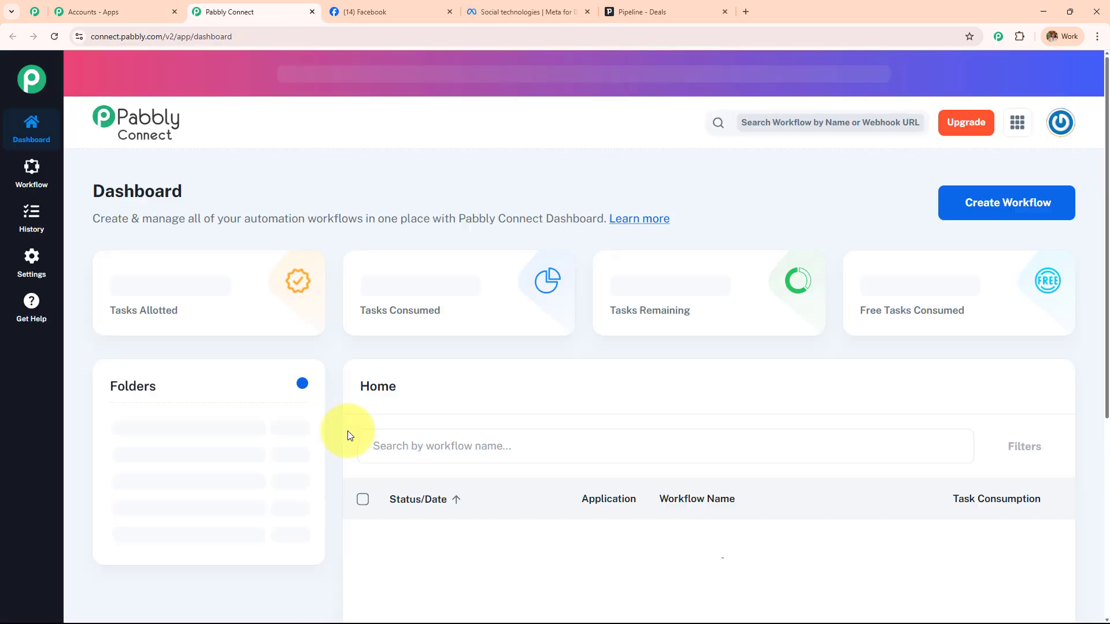
drag(102, 196, 276, 199)
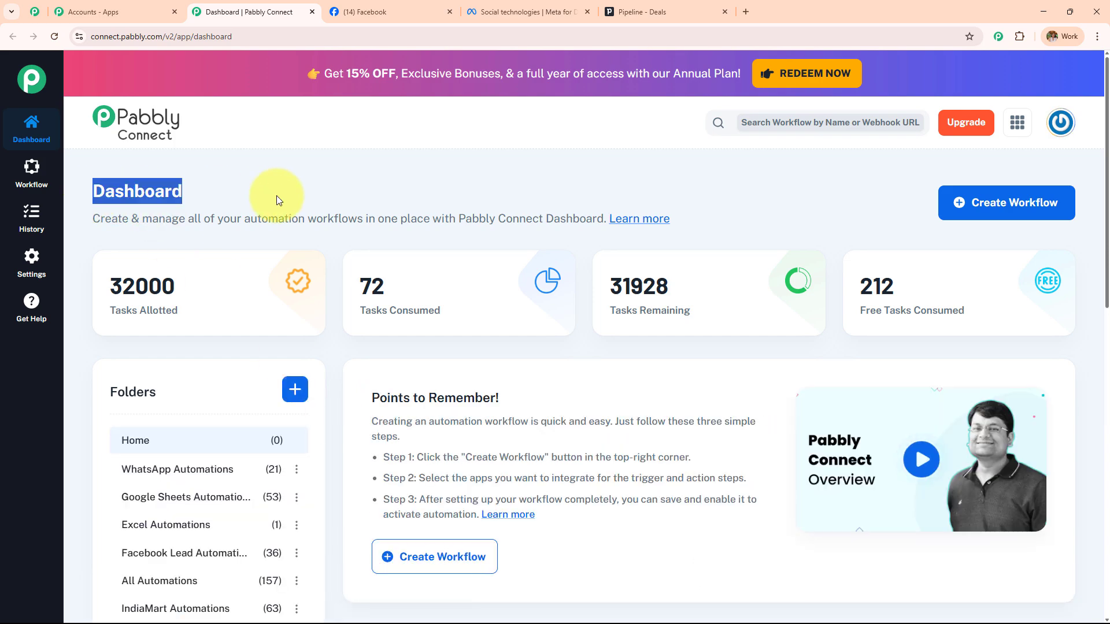
scroll(588, 358, down, 6)
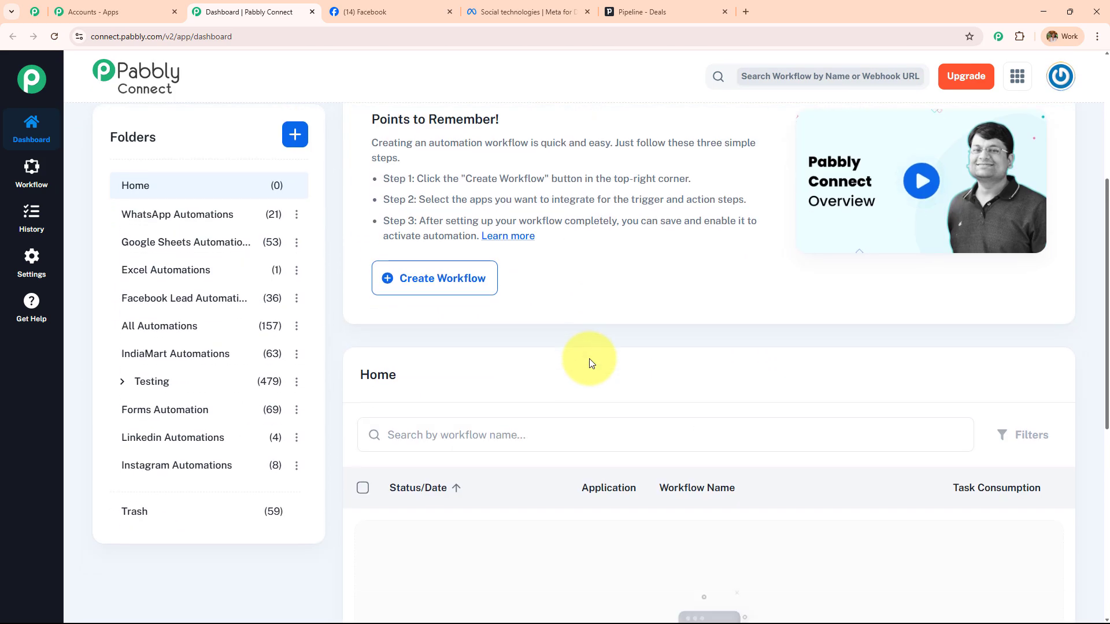
scroll(588, 359, up, 5)
scroll(588, 358, down, 10)
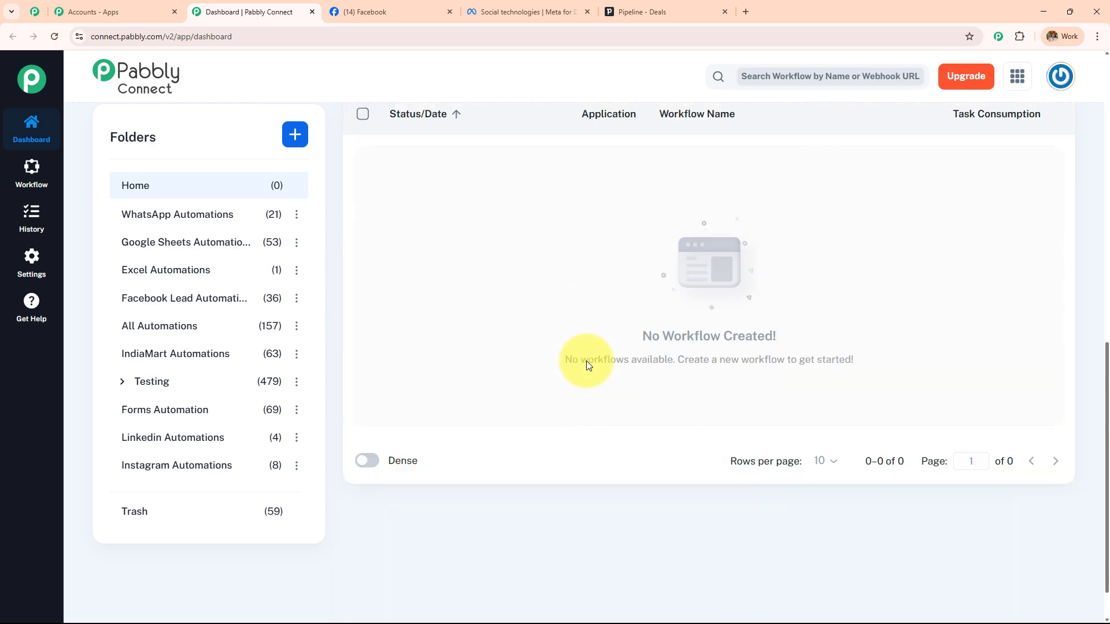
scroll(247, 422, up, 5)
scroll(246, 425, up, 4)
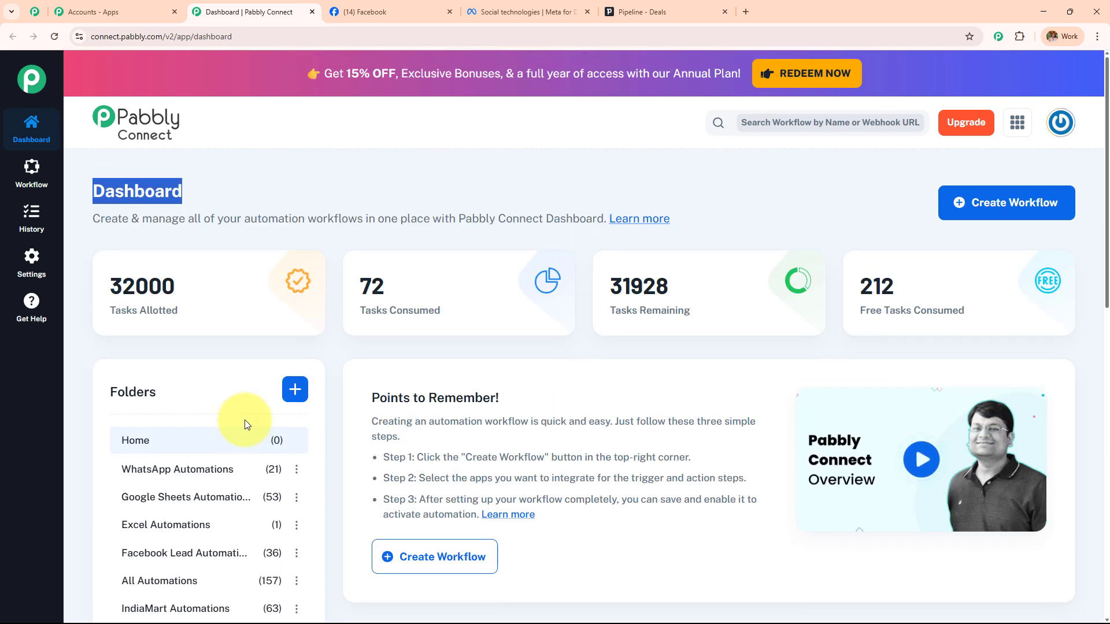
Start a new folder, browse the parent folder options, then cancel without creating it
click(300, 402)
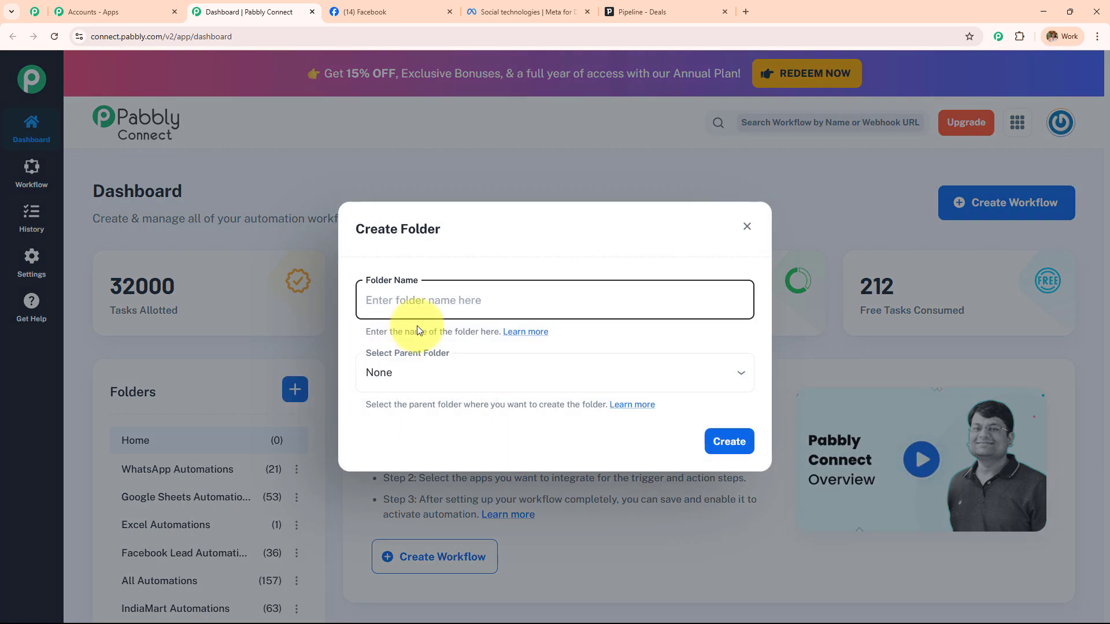
click(424, 374)
scroll(454, 329, down, 3)
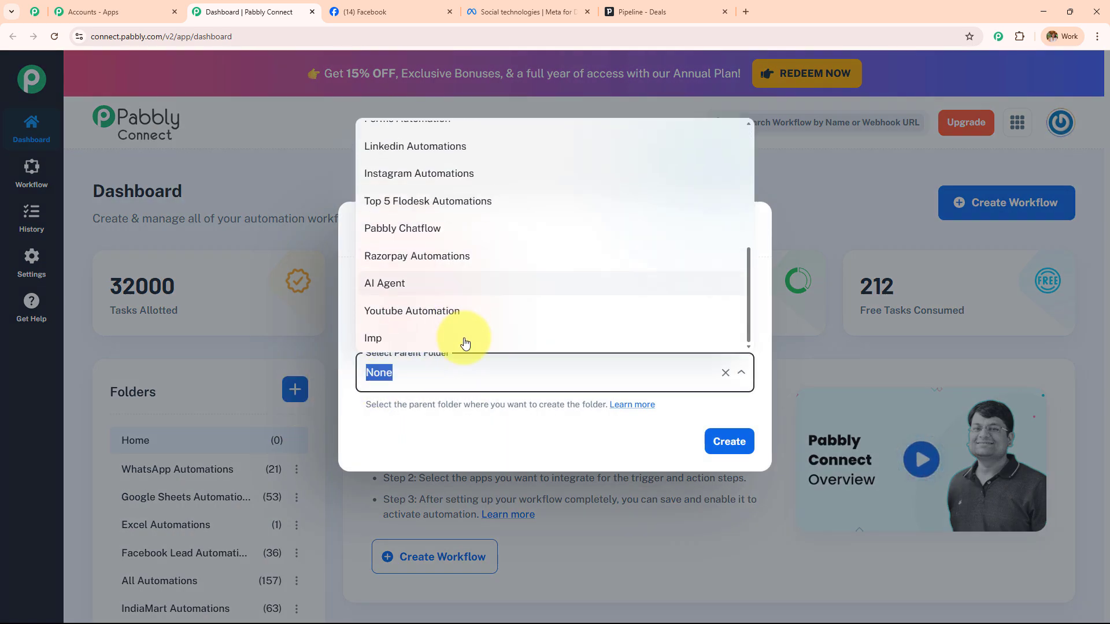
click(495, 434)
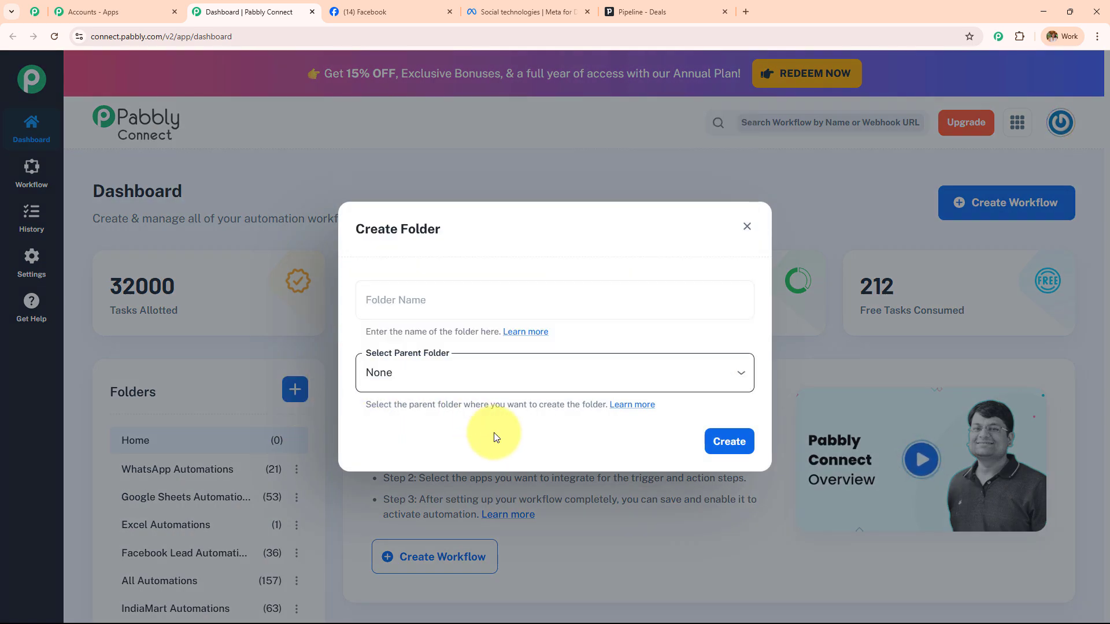
click(745, 227)
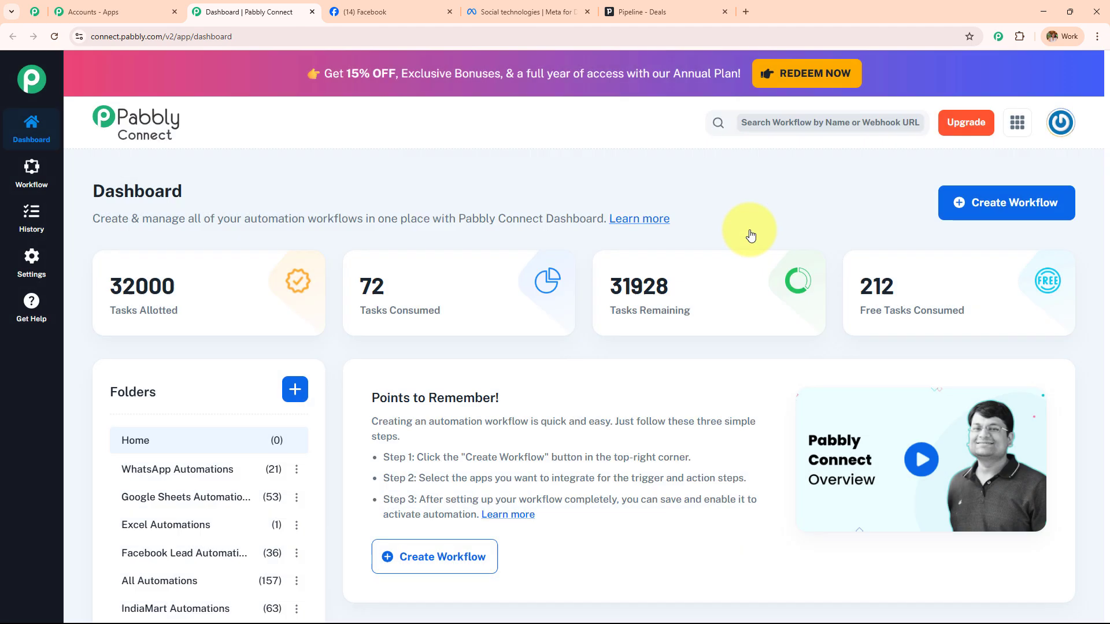
Start a new workflow using the Classic builder
click(979, 210)
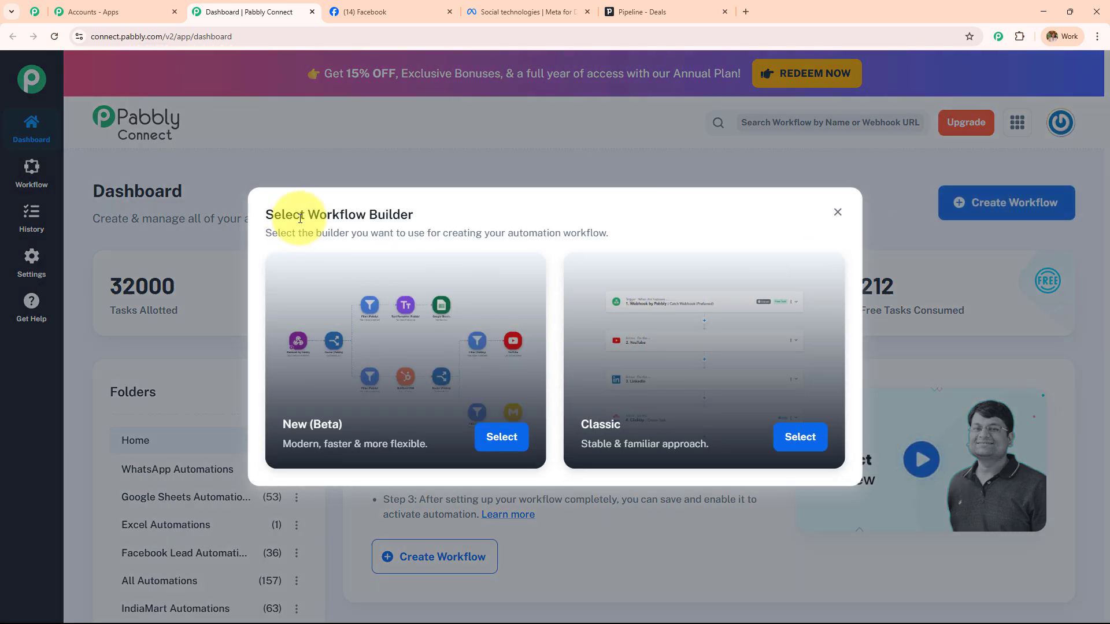
drag(308, 215, 439, 207)
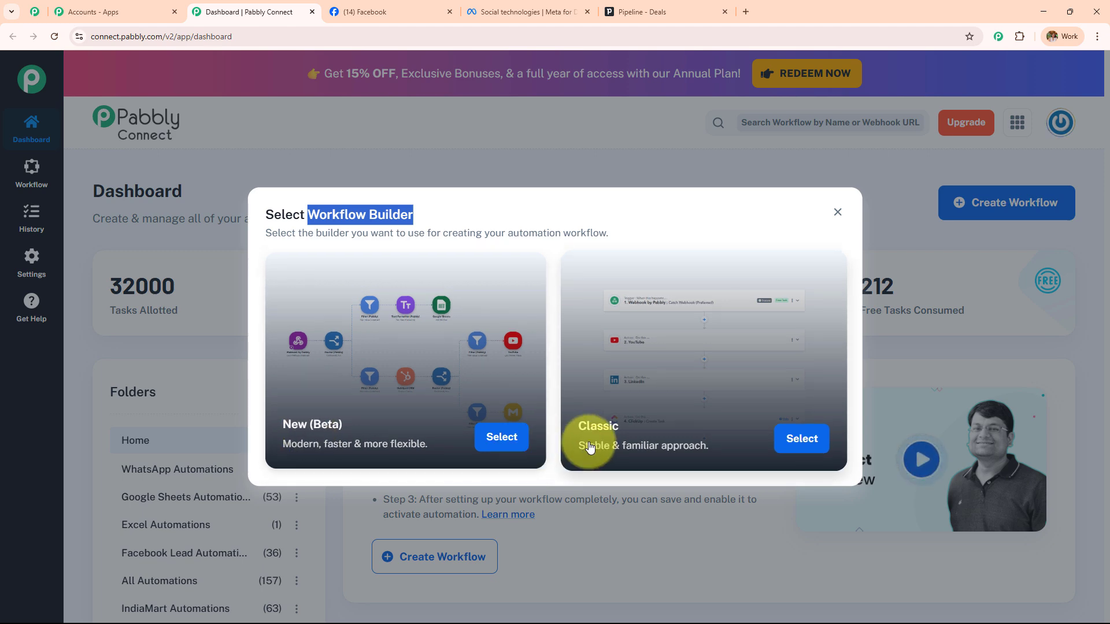
click(794, 439)
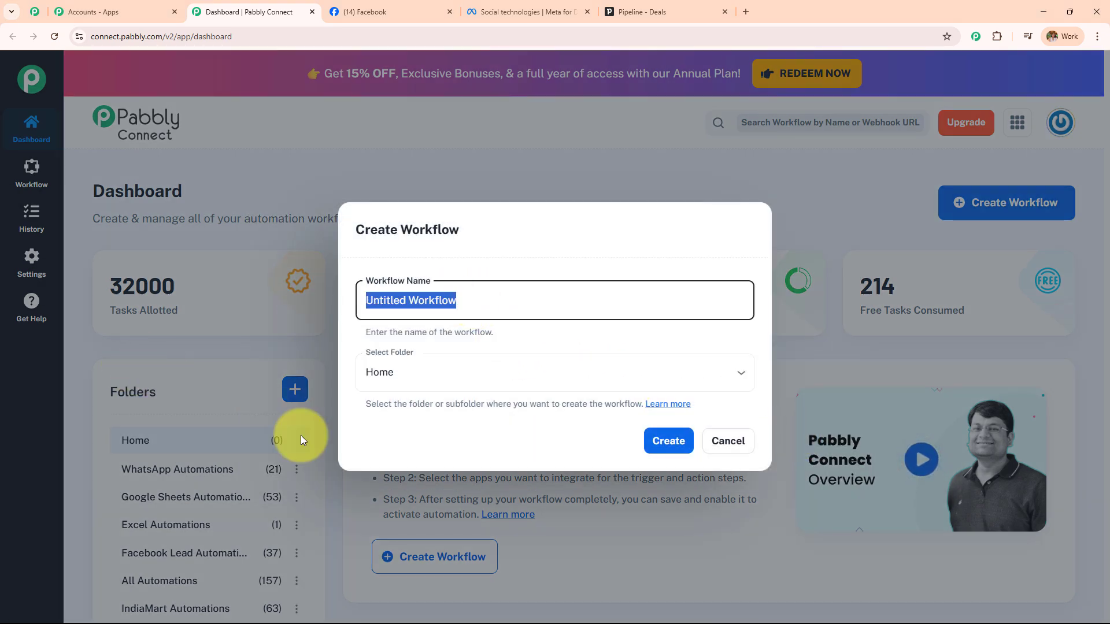
click(426, 372)
scroll(450, 297, down, 5)
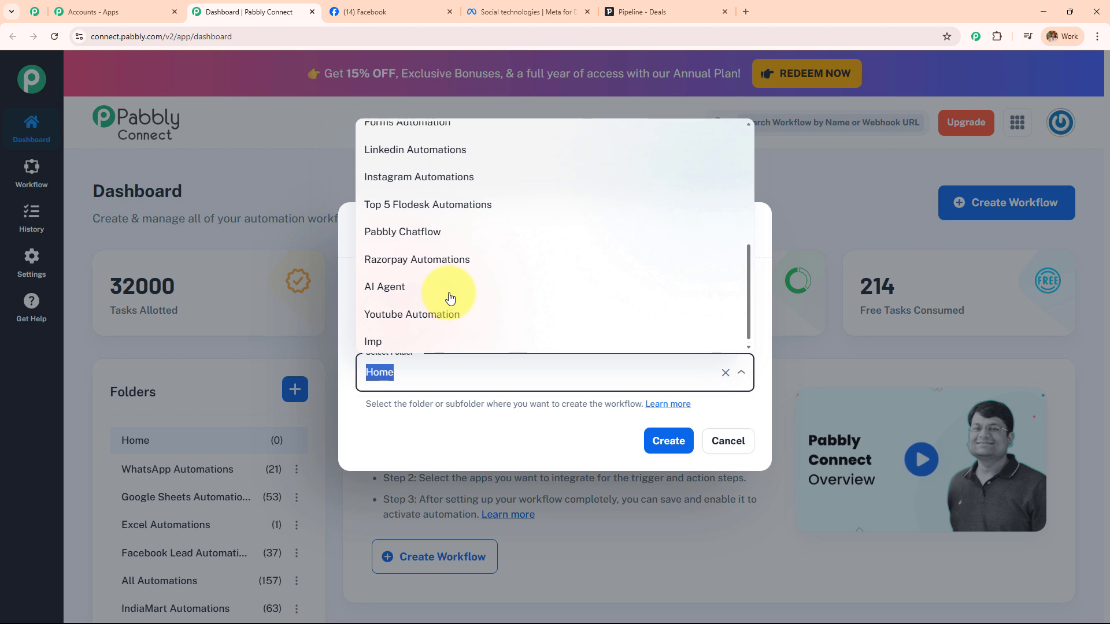
scroll(449, 297, up, 5)
click(449, 437)
Name the workflow 'Add New Facebook Lead Ads to Pipedrive CRM for Sales Tracking'
drag(468, 313, 317, 315)
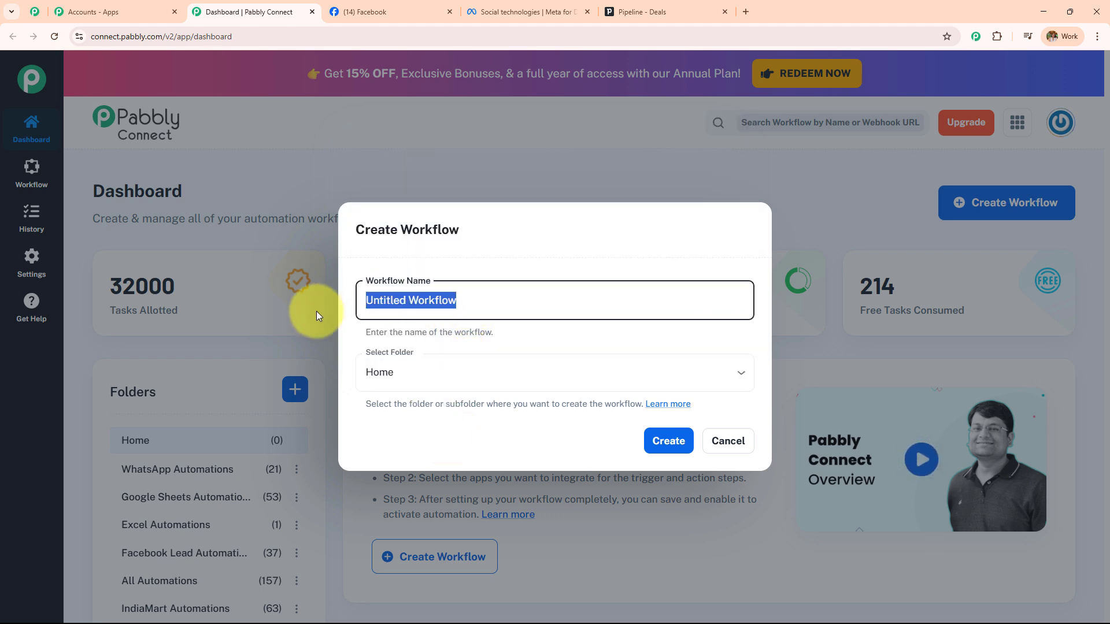
key(BackSpace)
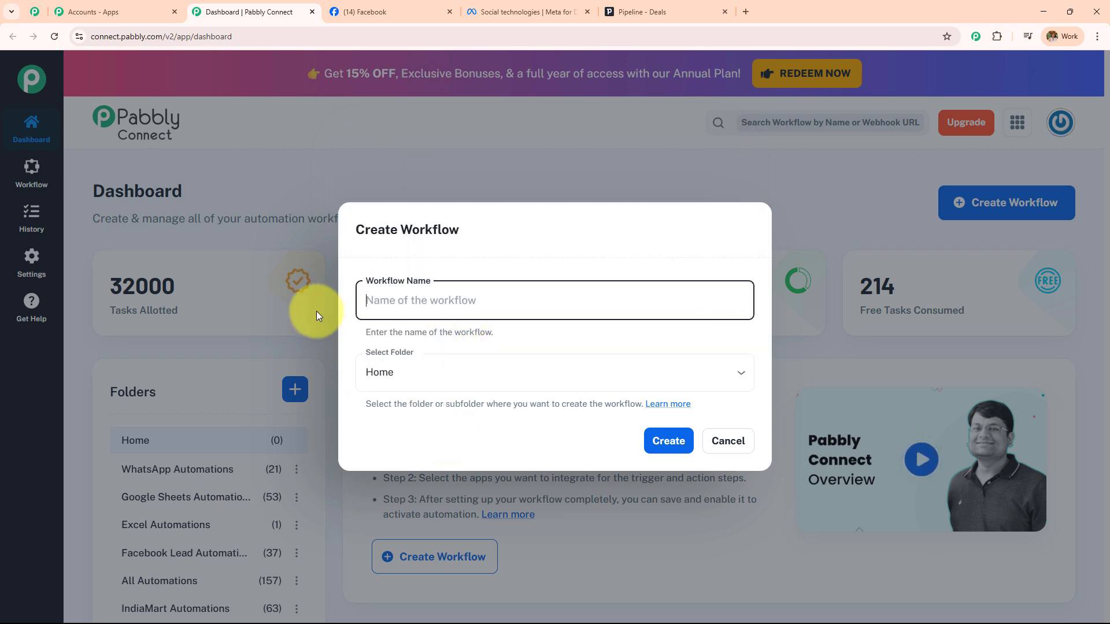
text(Add New Facebook Lead Ads to Pipedrive CRM for Sales Tracking)
drag(717, 300, 344, 345)
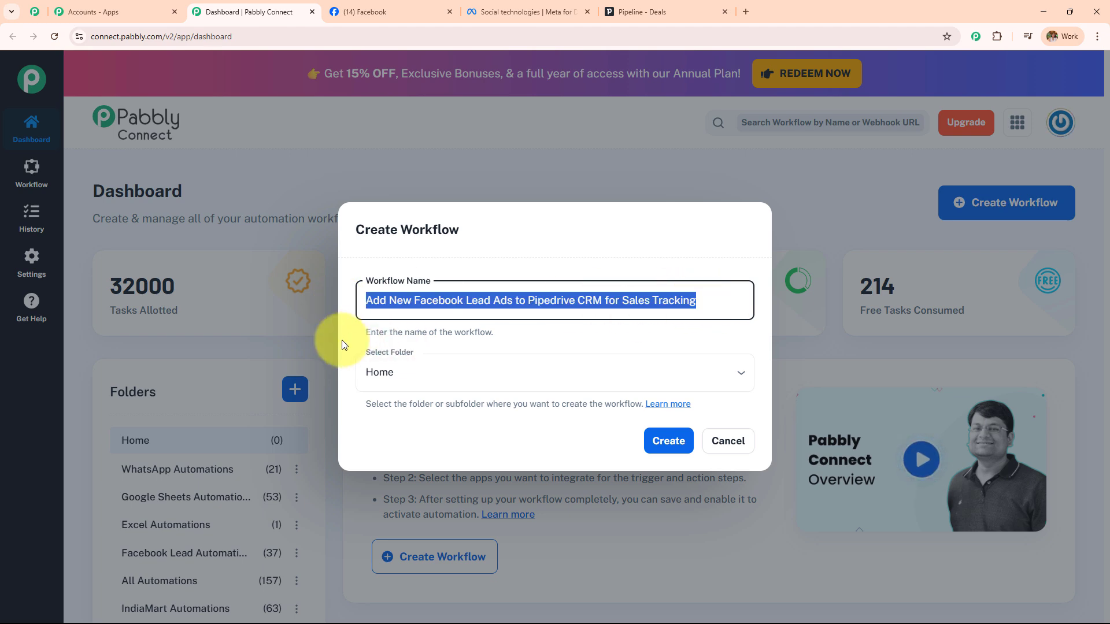
Put the workflow in the Facebook Lead Automations folder and create it
click(461, 368)
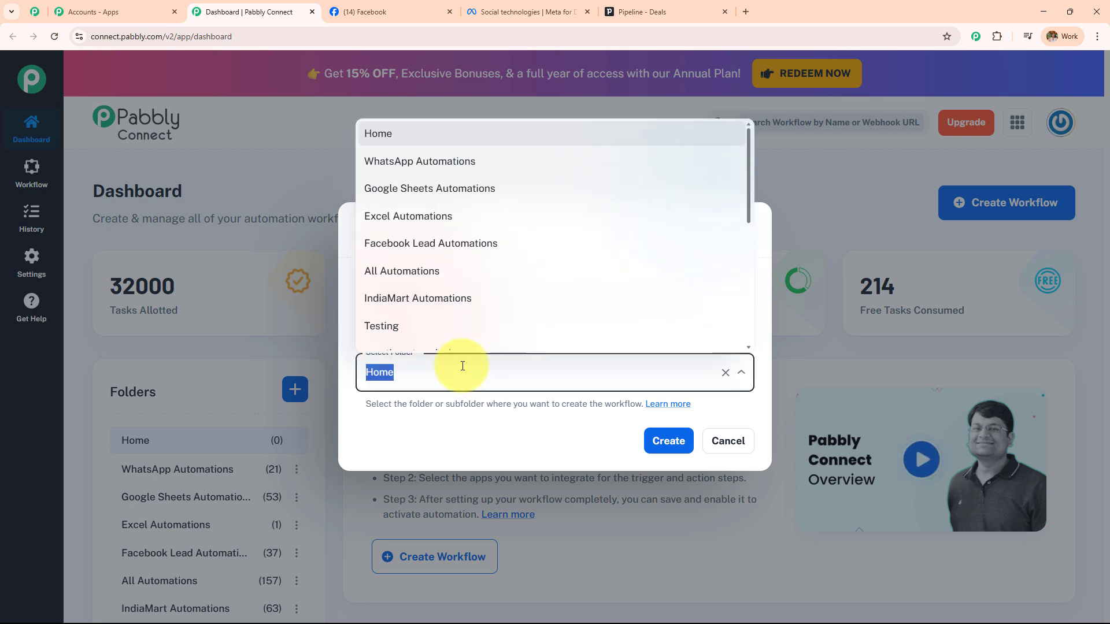
scroll(424, 327, down, 5)
scroll(426, 327, up, 5)
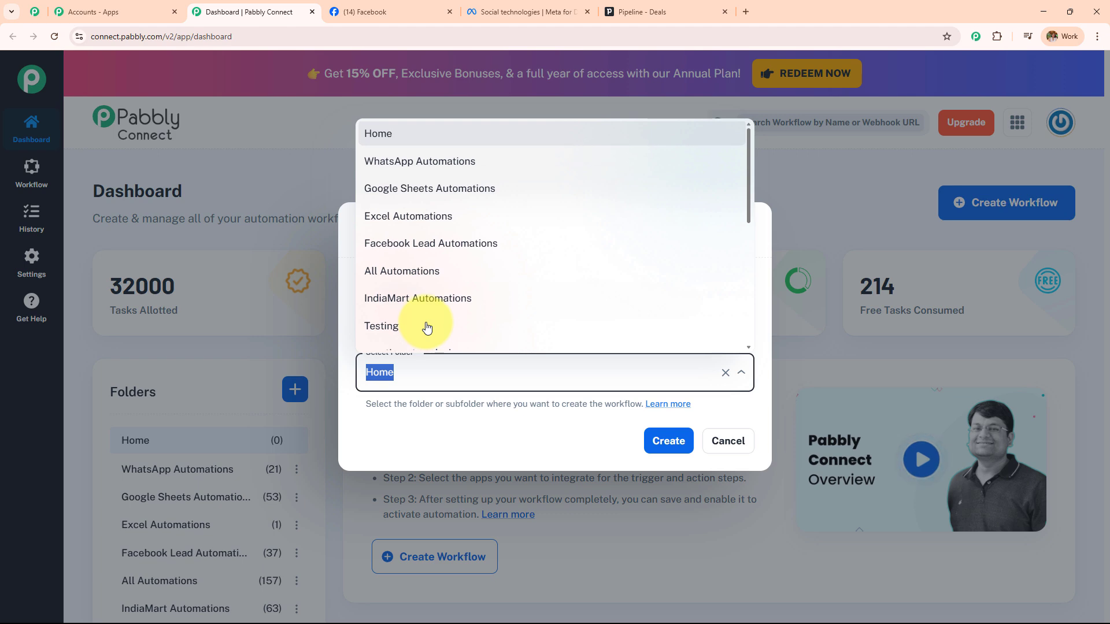
scroll(426, 327, down, 4)
scroll(424, 323, up, 5)
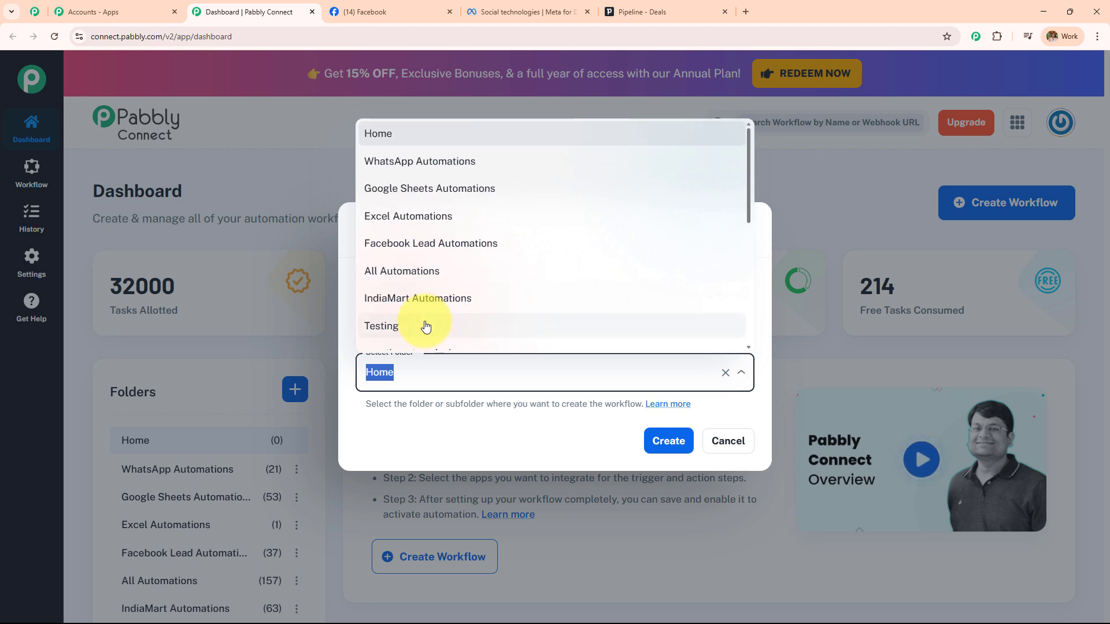
click(428, 244)
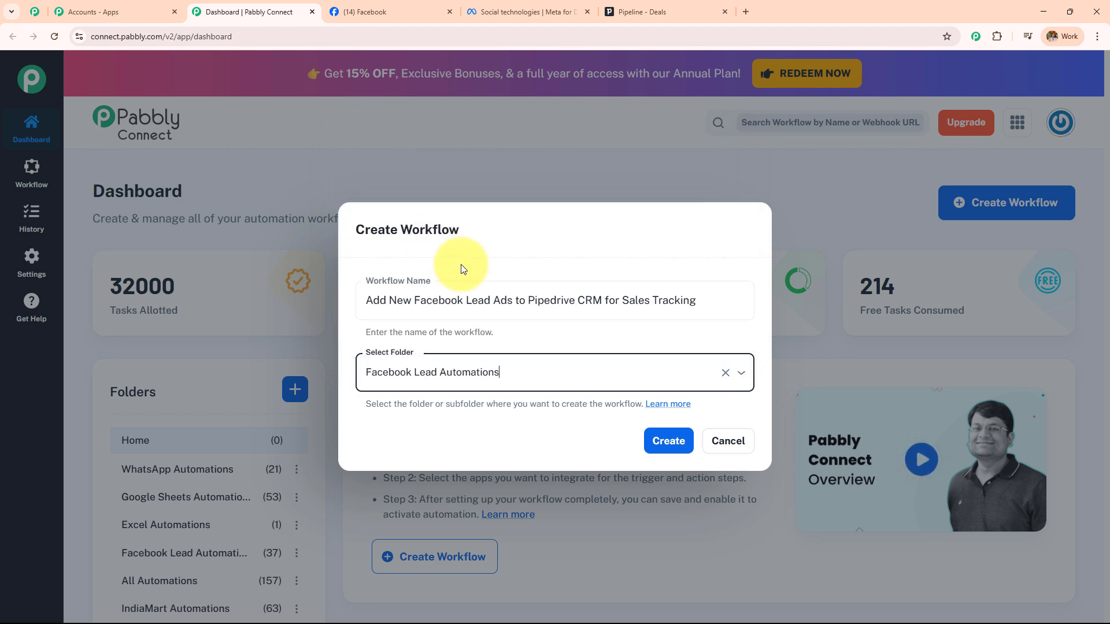
click(647, 442)
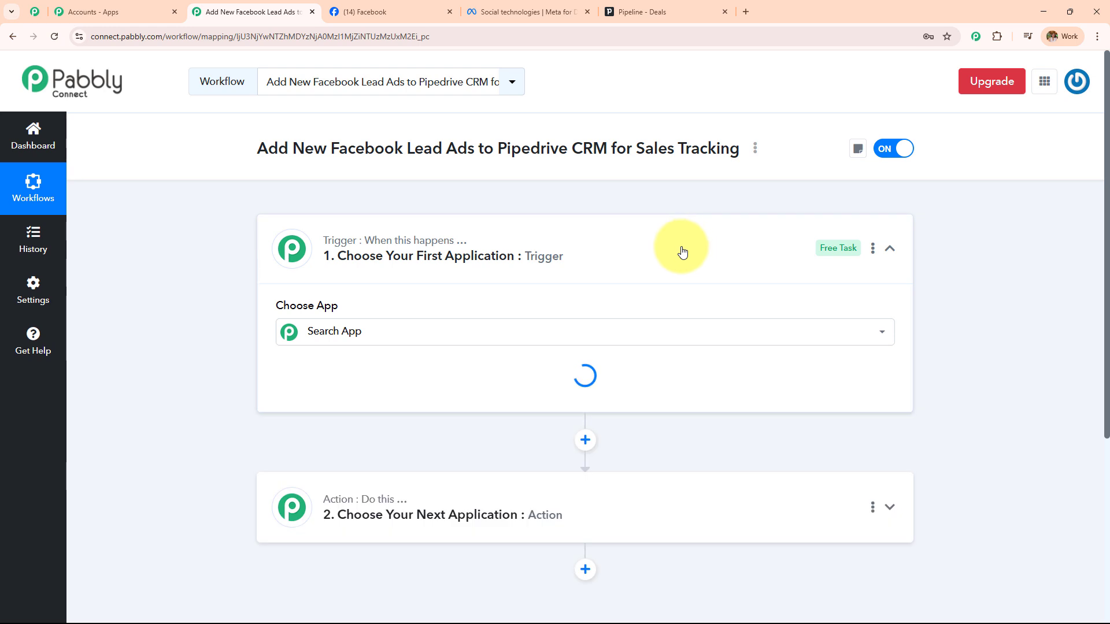
Collapse the empty trigger step, select the workflow title, then go to the Prime Properties Facebook page
click(659, 254)
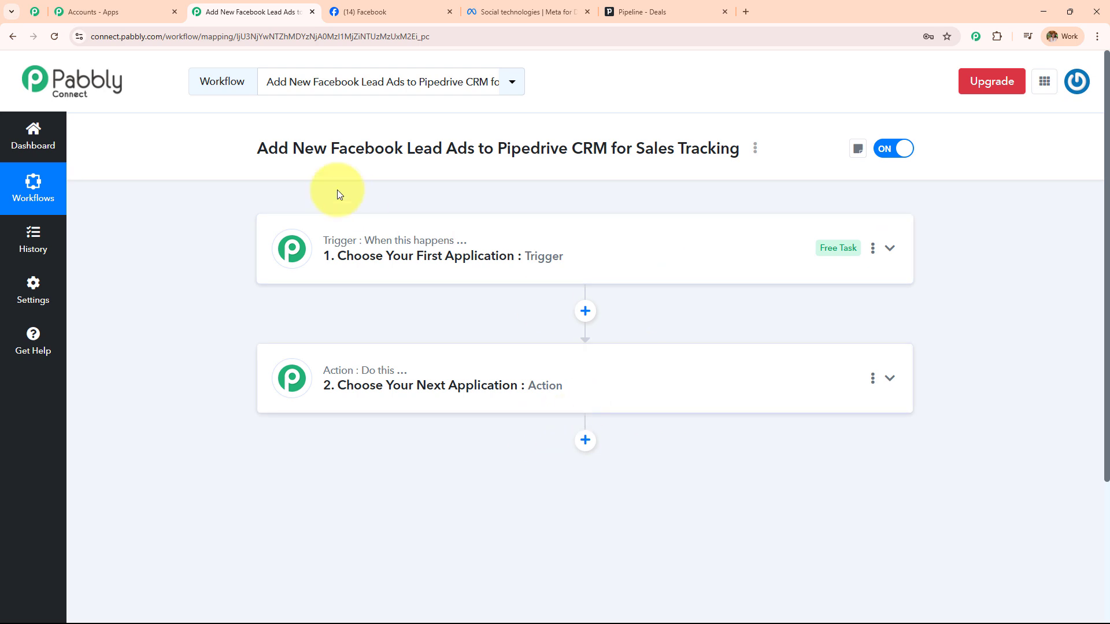
triple_click(680, 141)
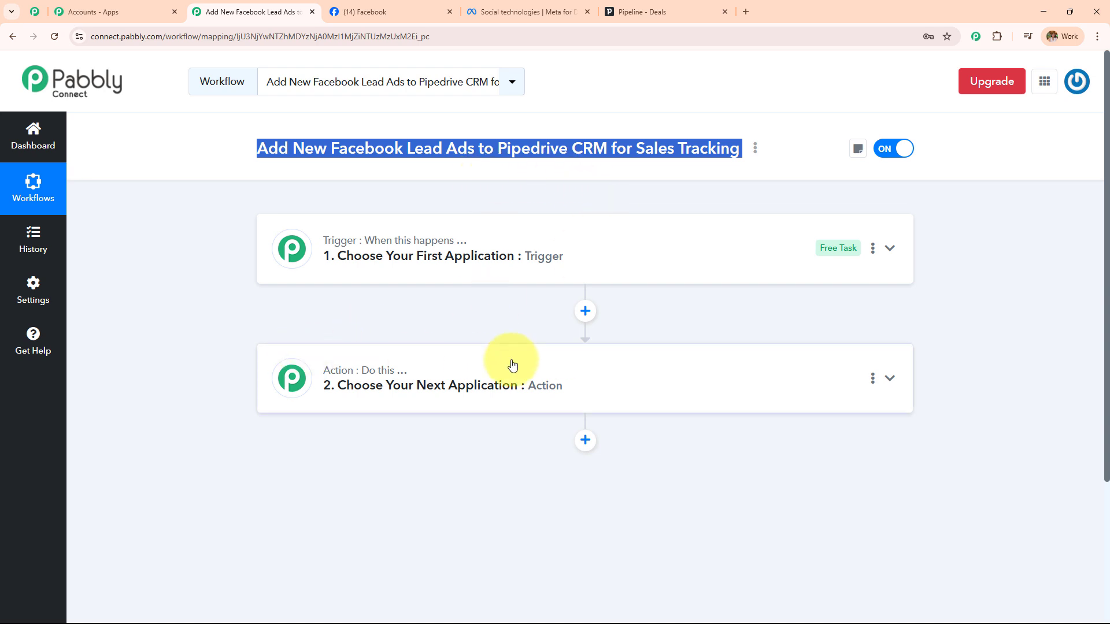
click(377, 7)
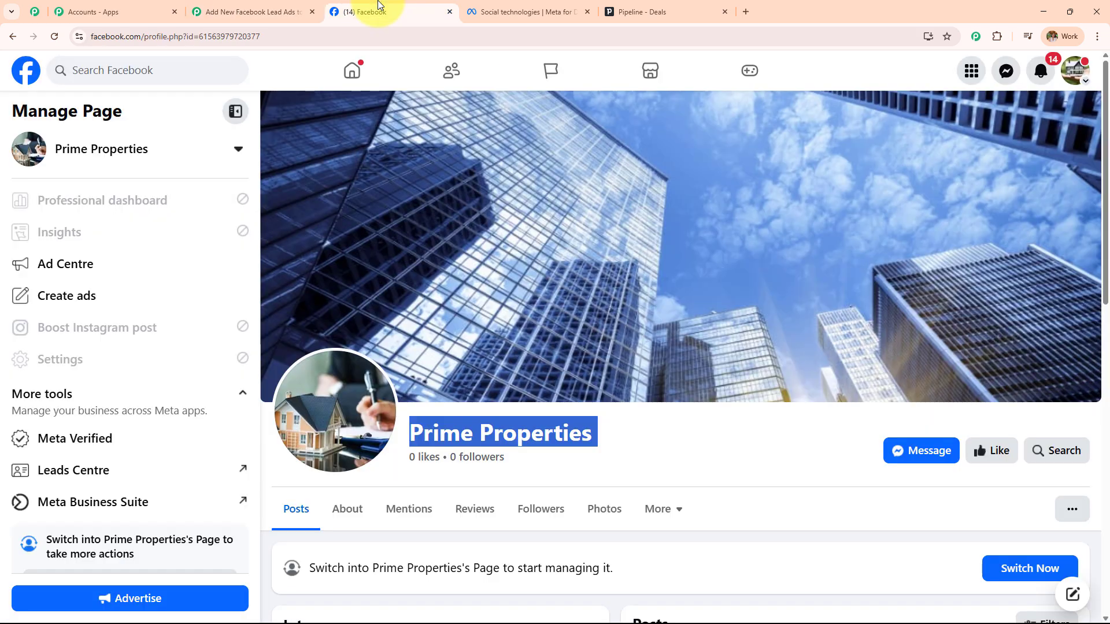
Look at the Meta for Developers site, then return to the Pabbly workflow editor
click(514, 10)
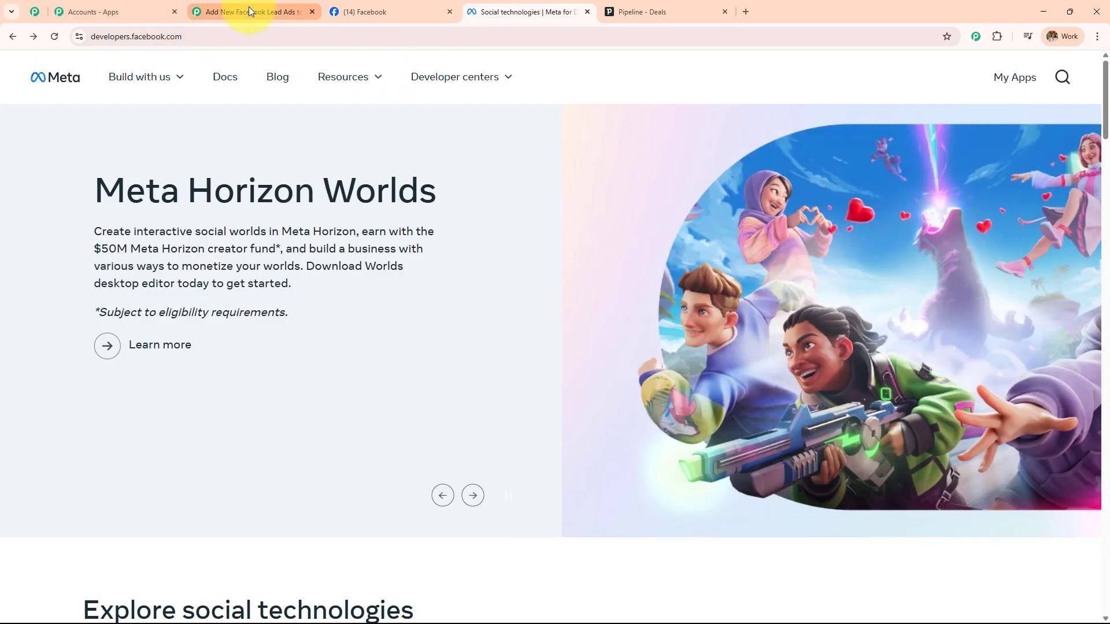
click(249, 8)
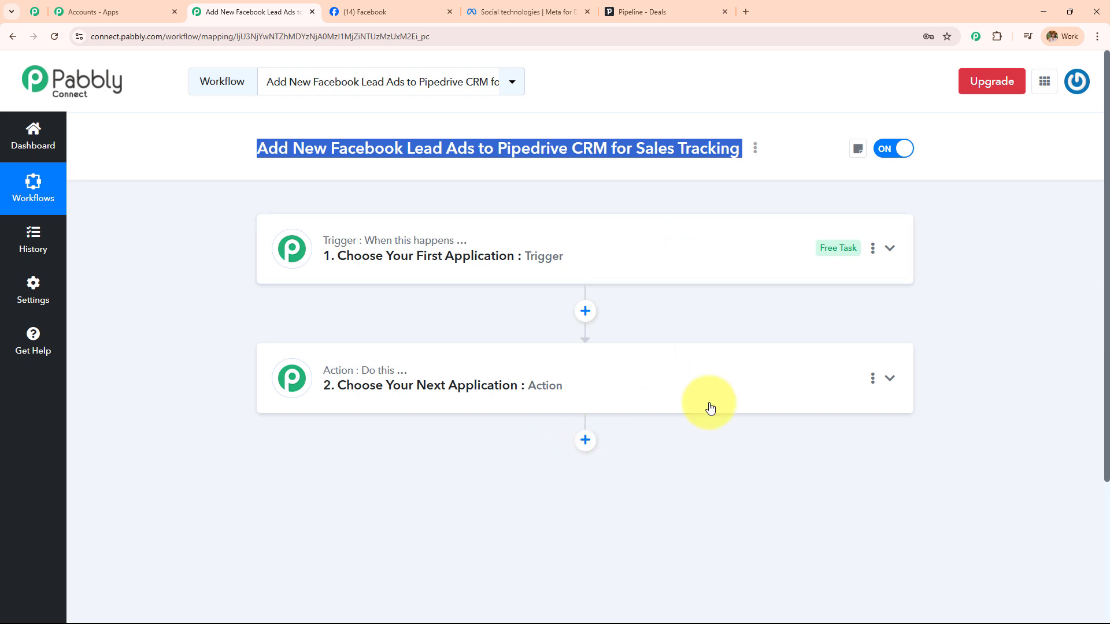
Set the trigger app to Facebook Lead Ads with the New Lead Instant event
click(763, 386)
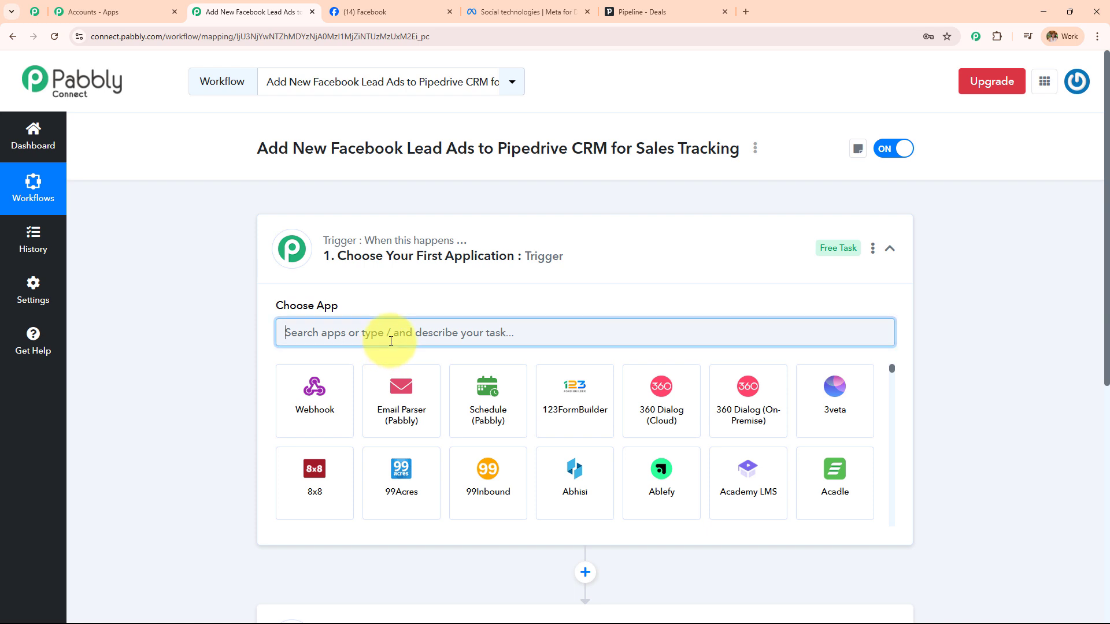
text(Facev)
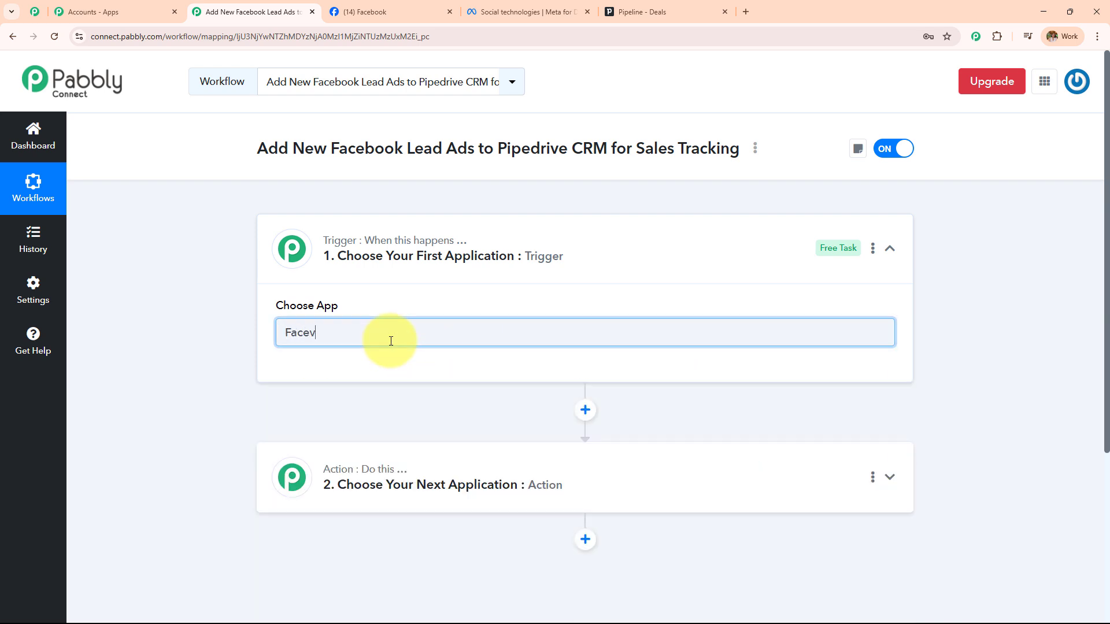
click(345, 392)
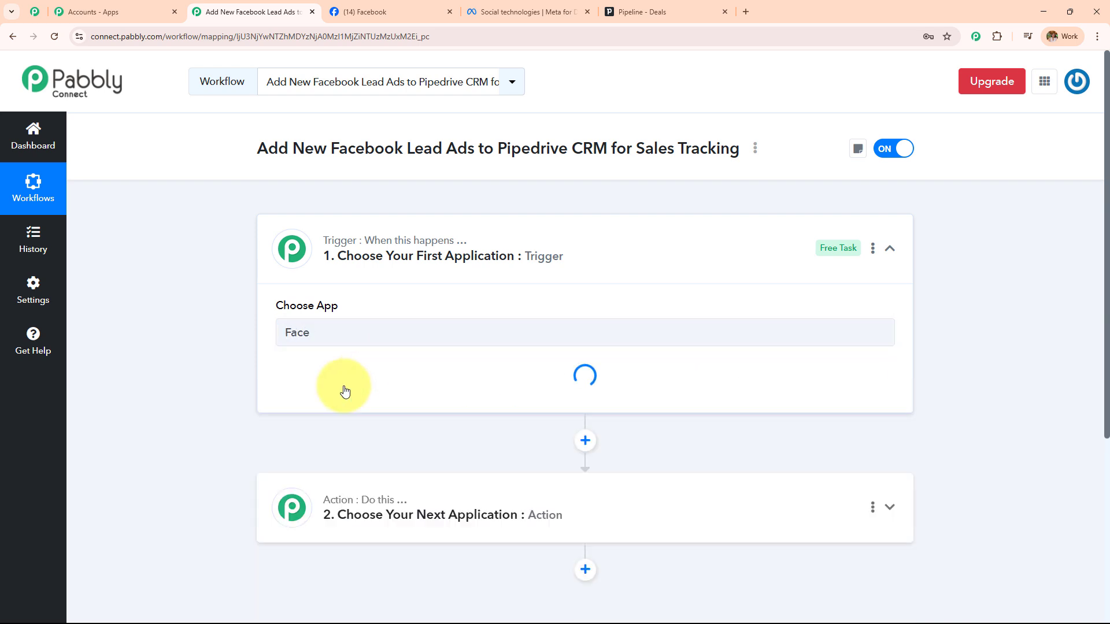
click(346, 457)
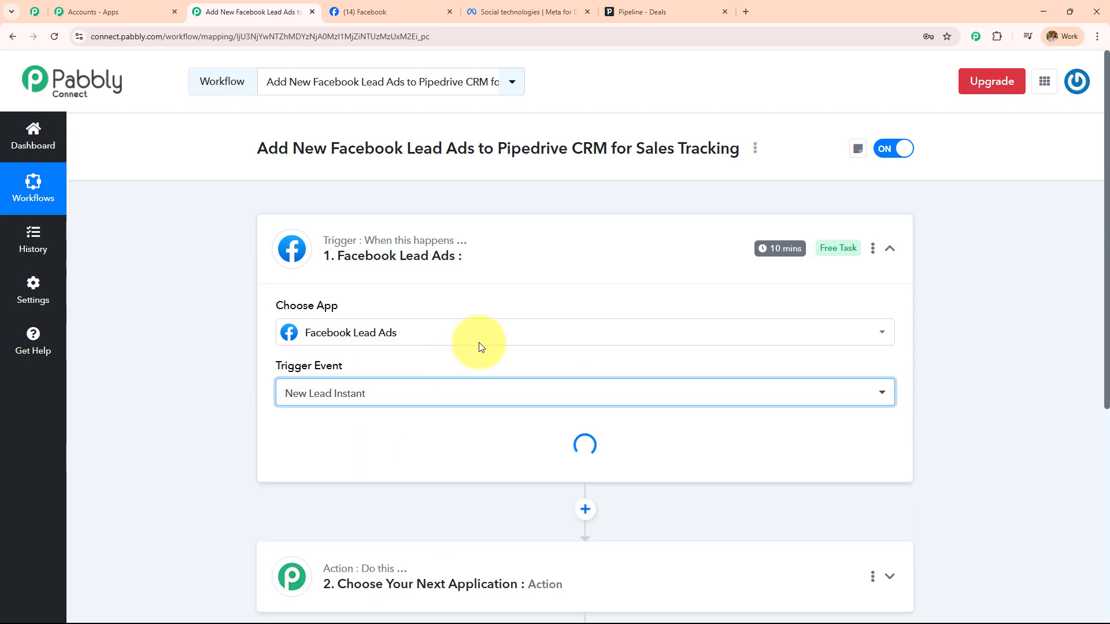
Add a new Facebook Lead Ads connection, authorizing the already logged-in Facebook account
click(302, 432)
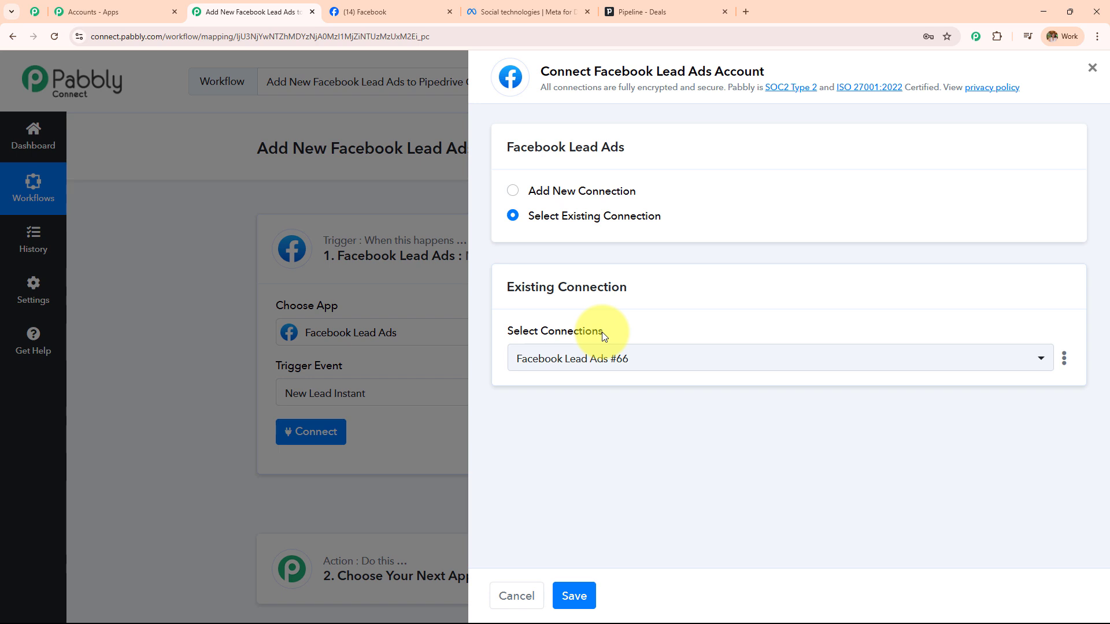
click(543, 193)
triple_click(544, 193)
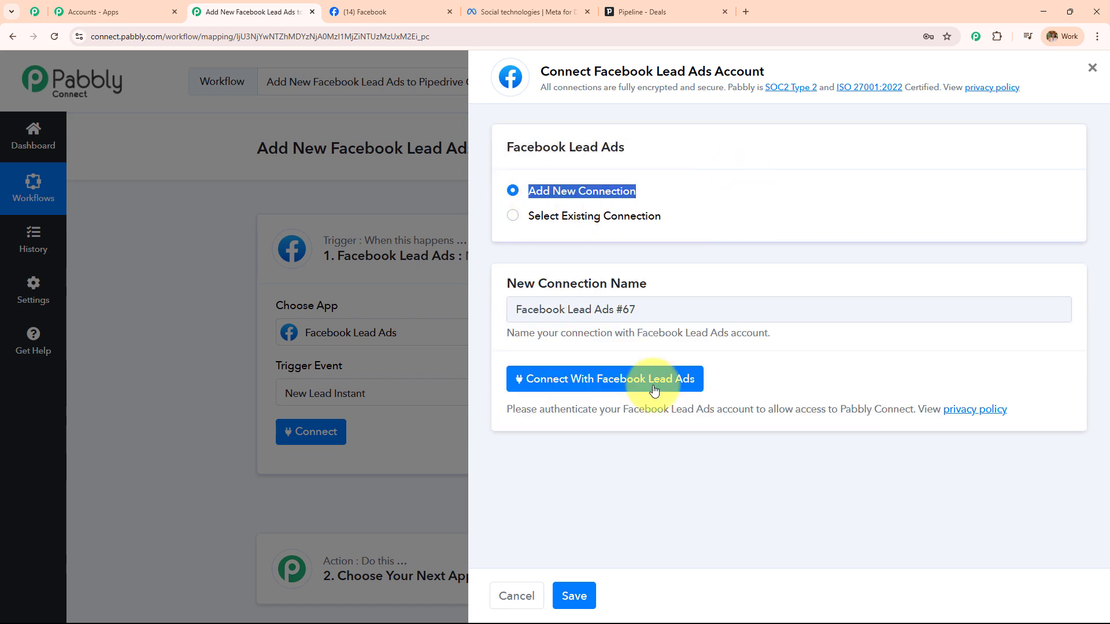
click(608, 384)
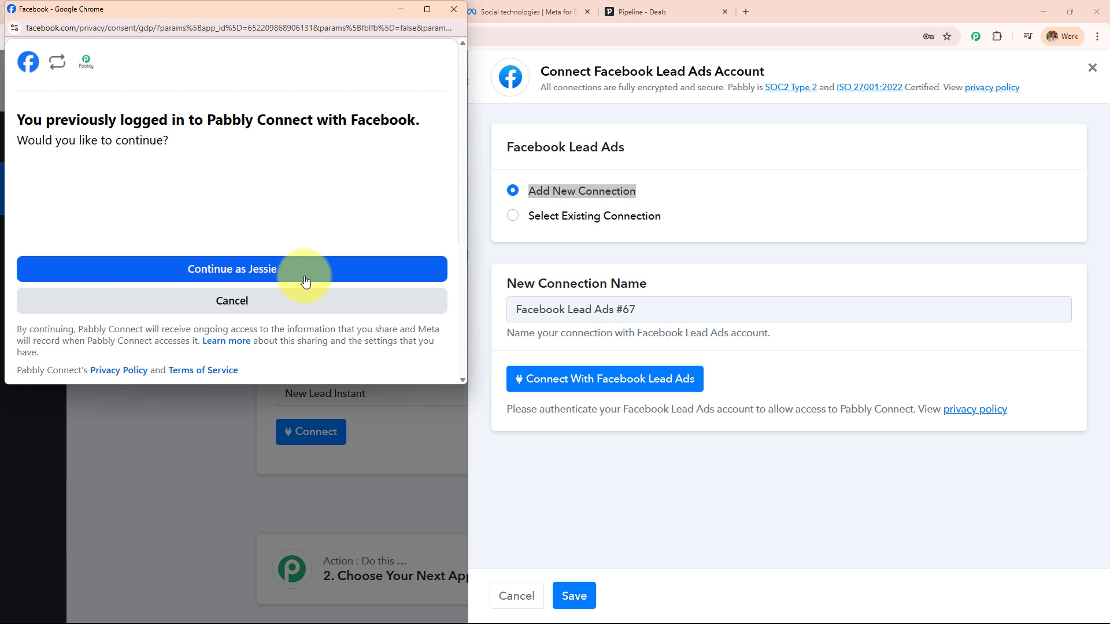
click(306, 282)
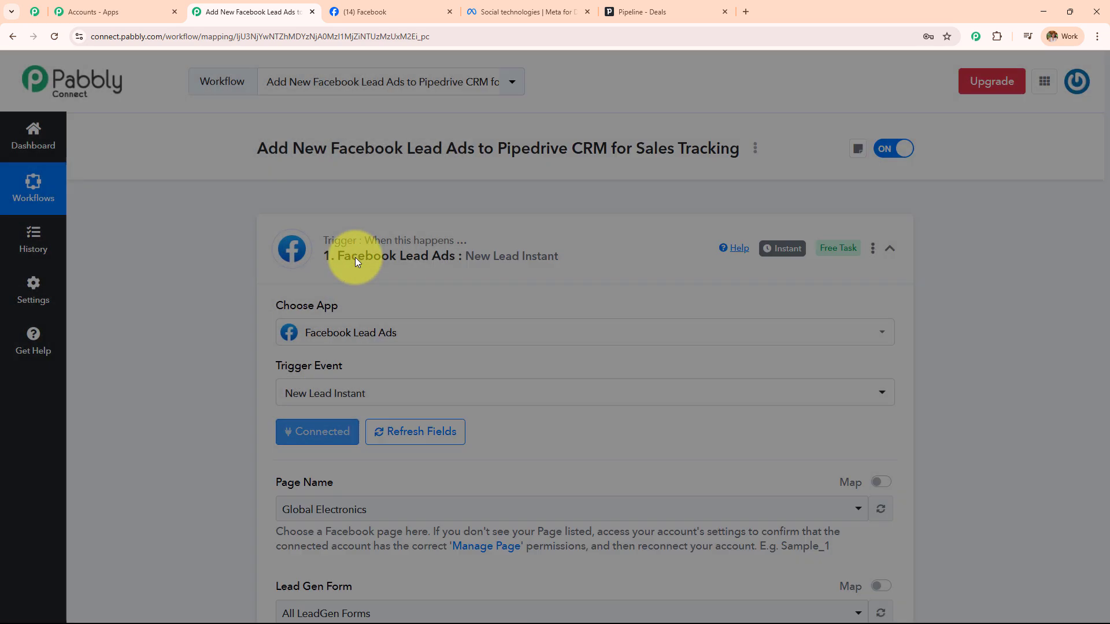
Review the trigger's Page Name and Lead Gen Form settings and check the Facebook page's name
scroll(521, 248, down, 2)
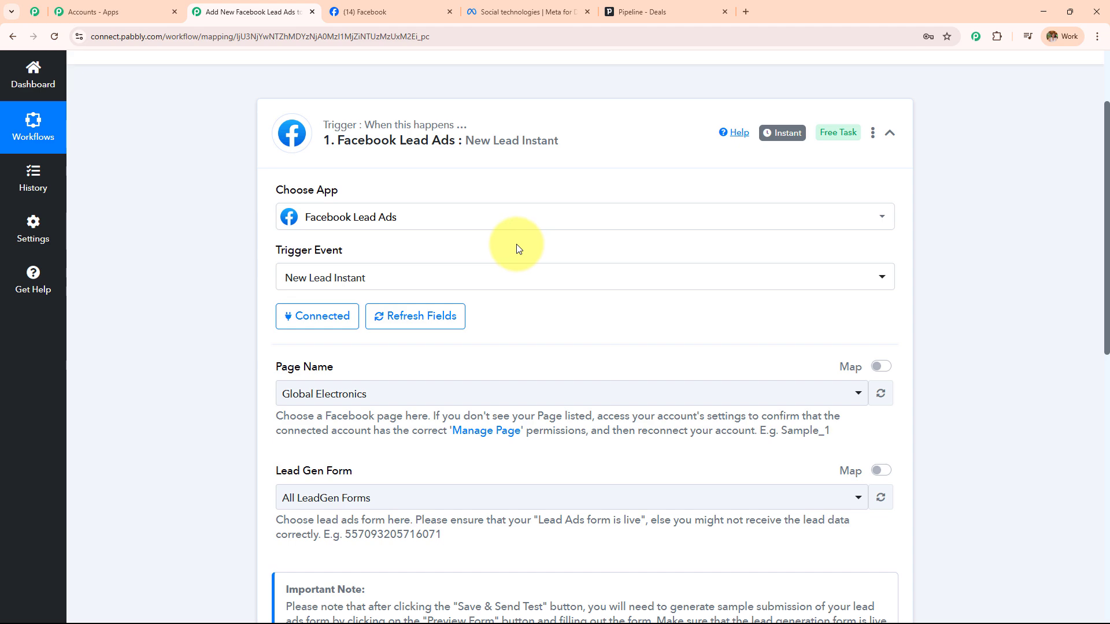
scroll(512, 247, down, 2)
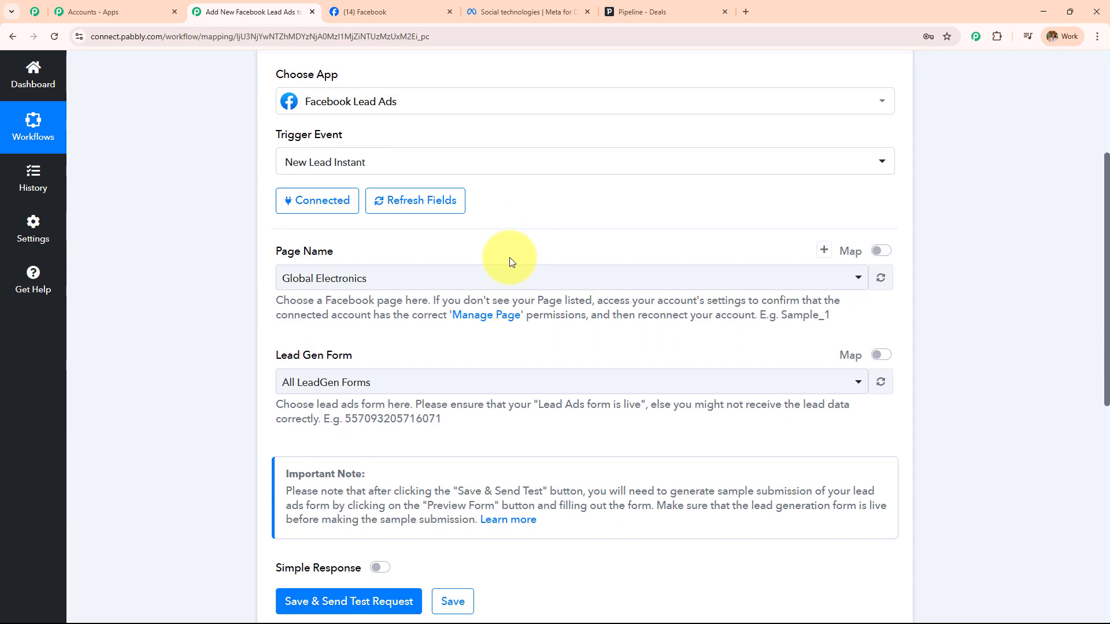
drag(268, 251, 499, 252)
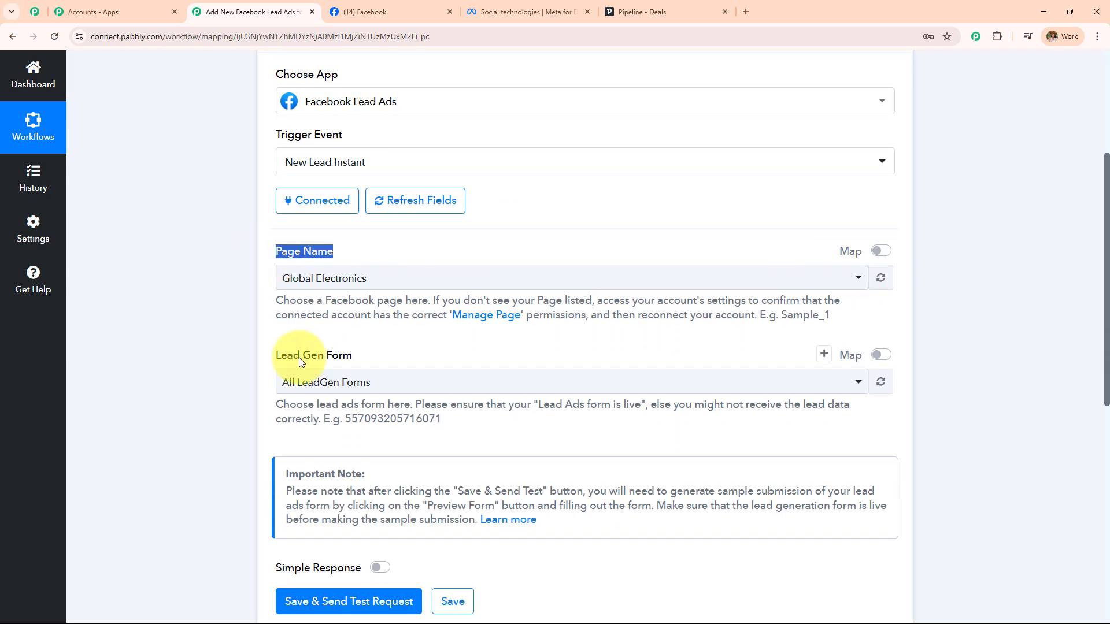
drag(266, 355, 456, 355)
drag(270, 253, 460, 256)
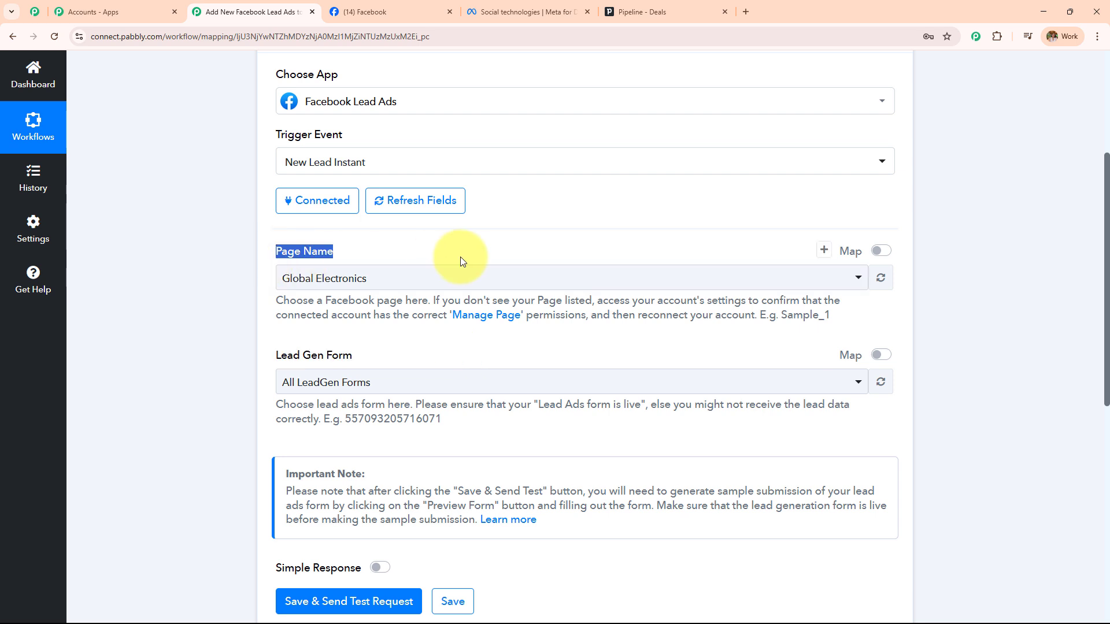
drag(271, 360, 468, 355)
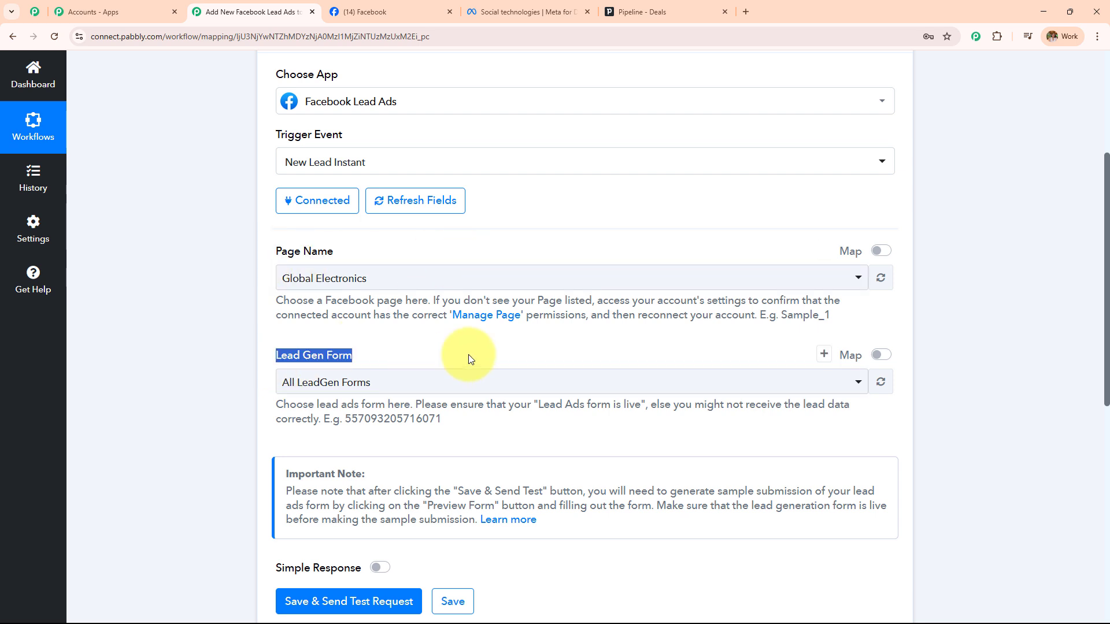
click(416, 17)
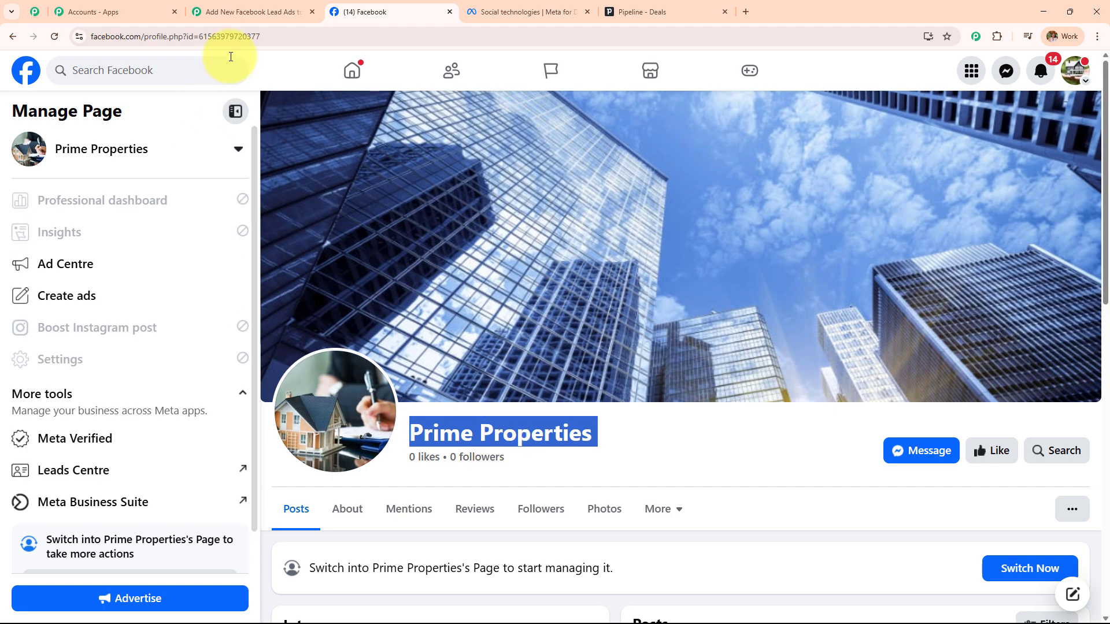
click(239, 22)
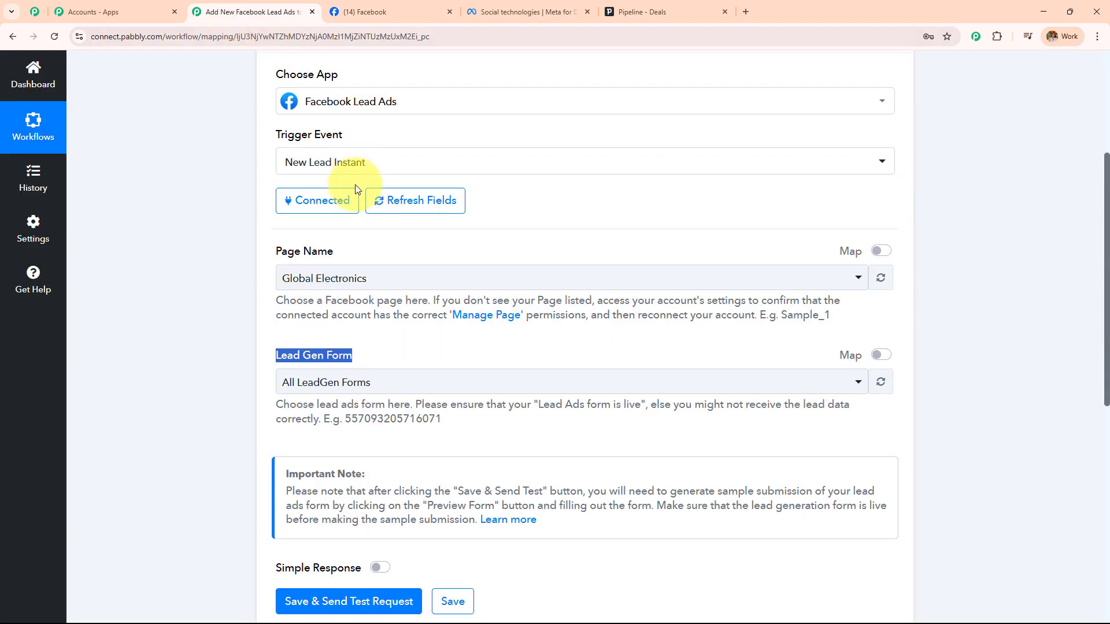
Search 'prim' in the Page Name list and select Prime Properties
click(376, 280)
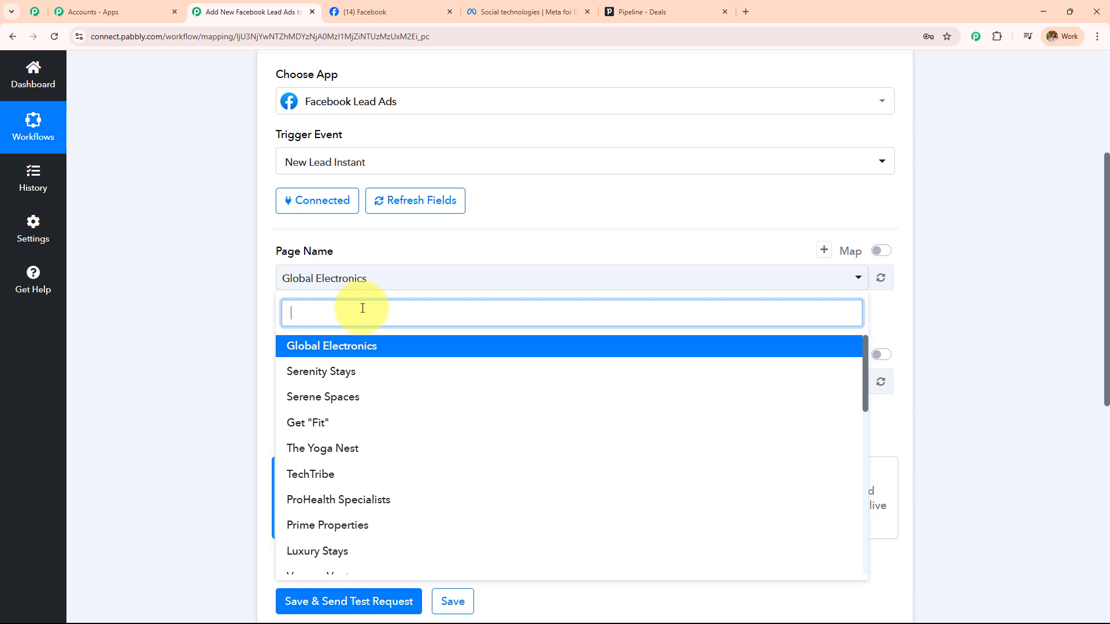
text(prim)
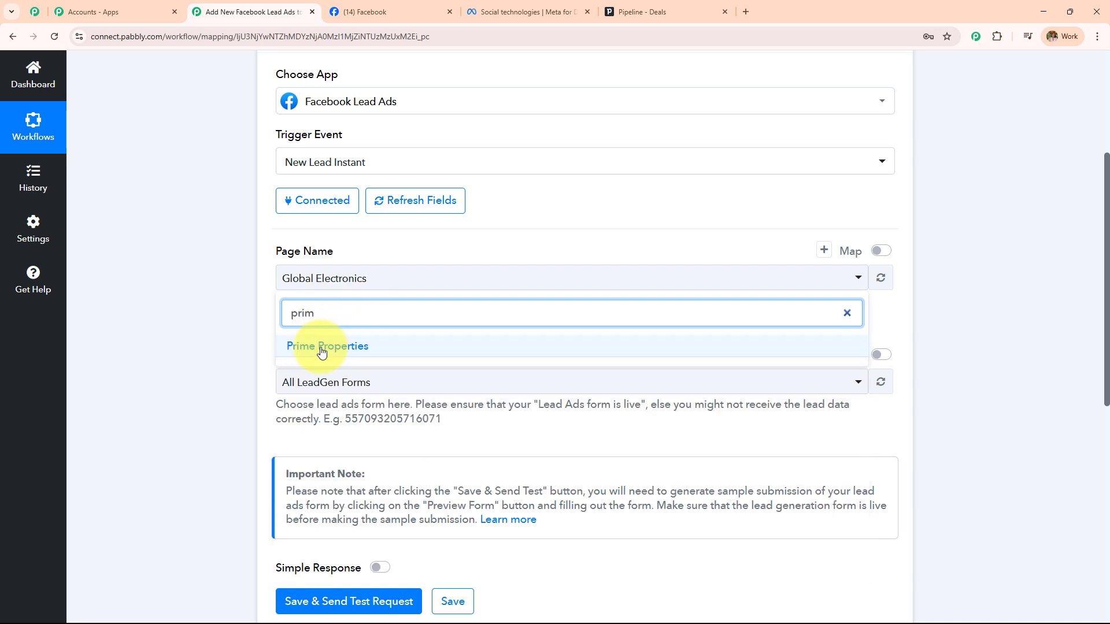
click(322, 347)
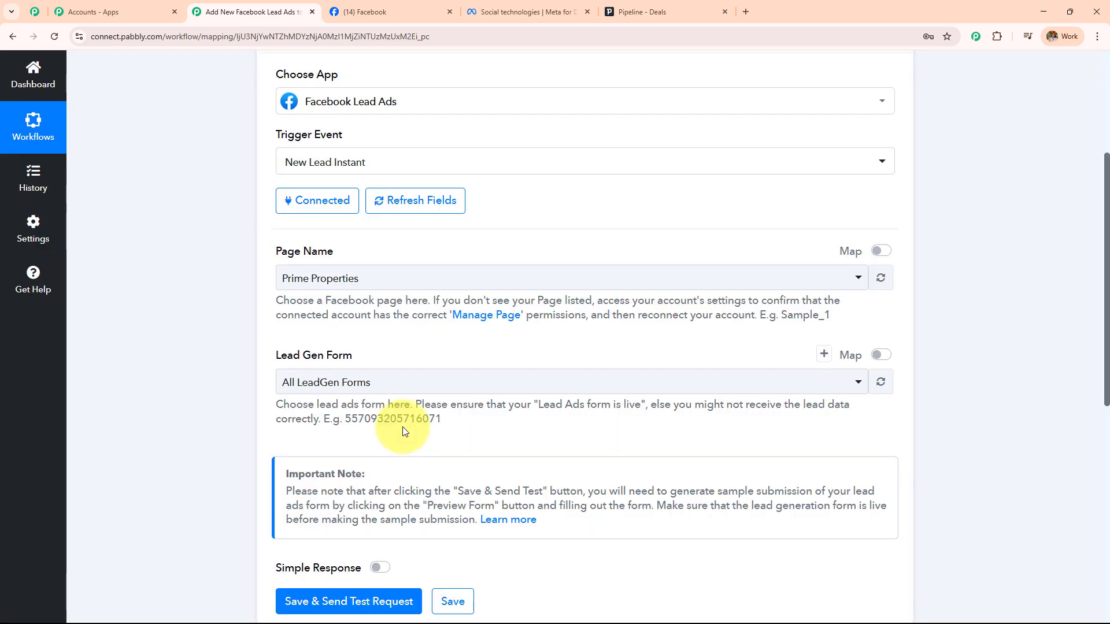
Go to the Lead Ads Testing Tool through Meta for Developers' Developer tools
click(555, 11)
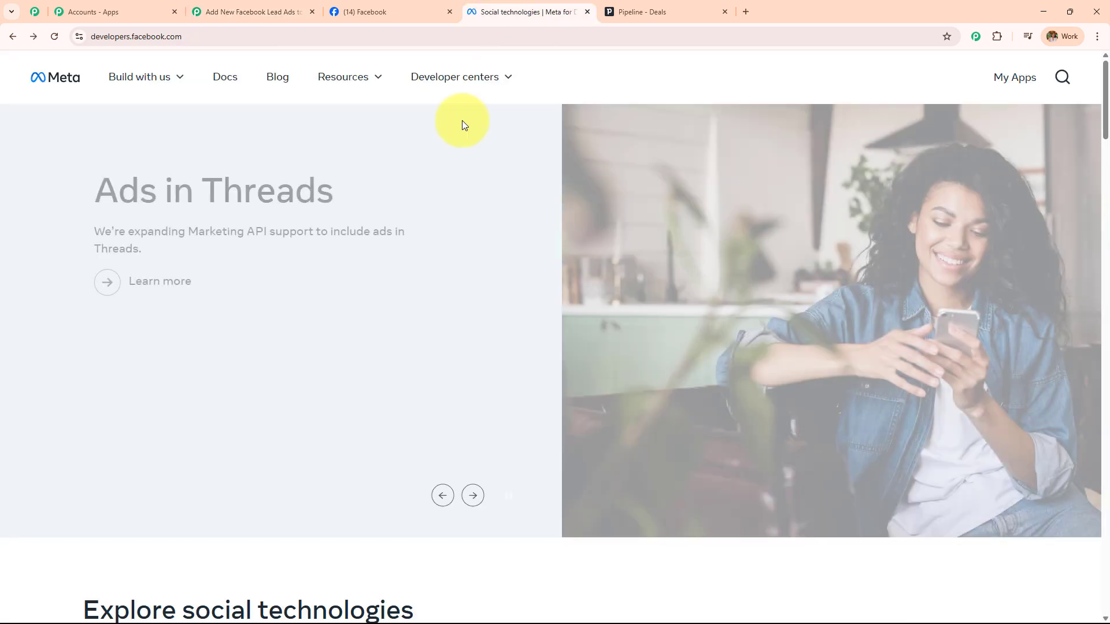
click(192, 36)
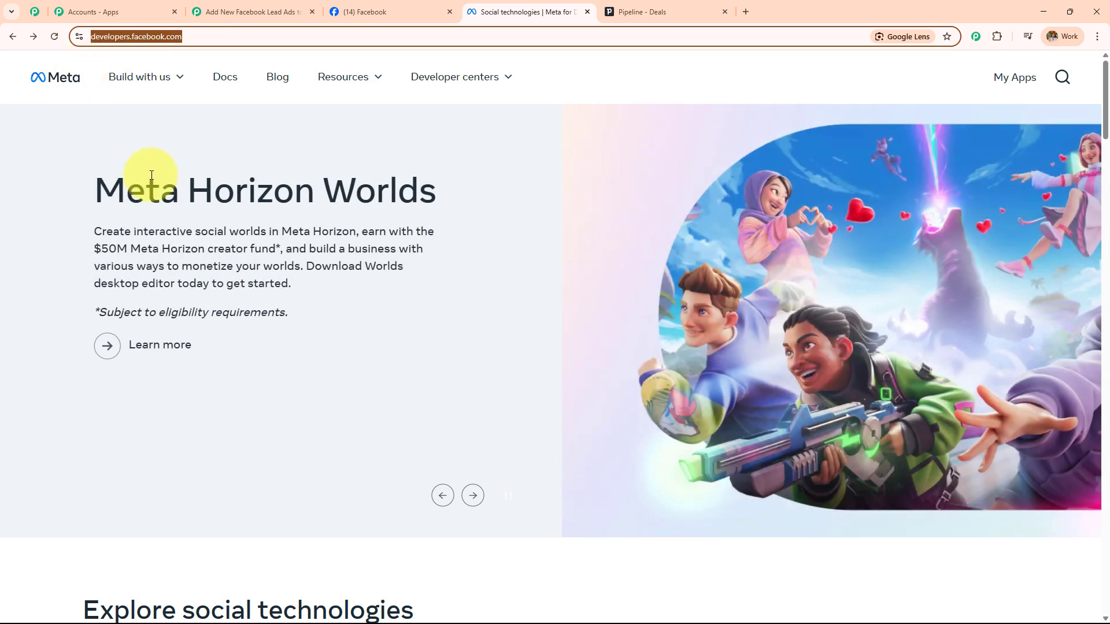
mouse_move(372, 74)
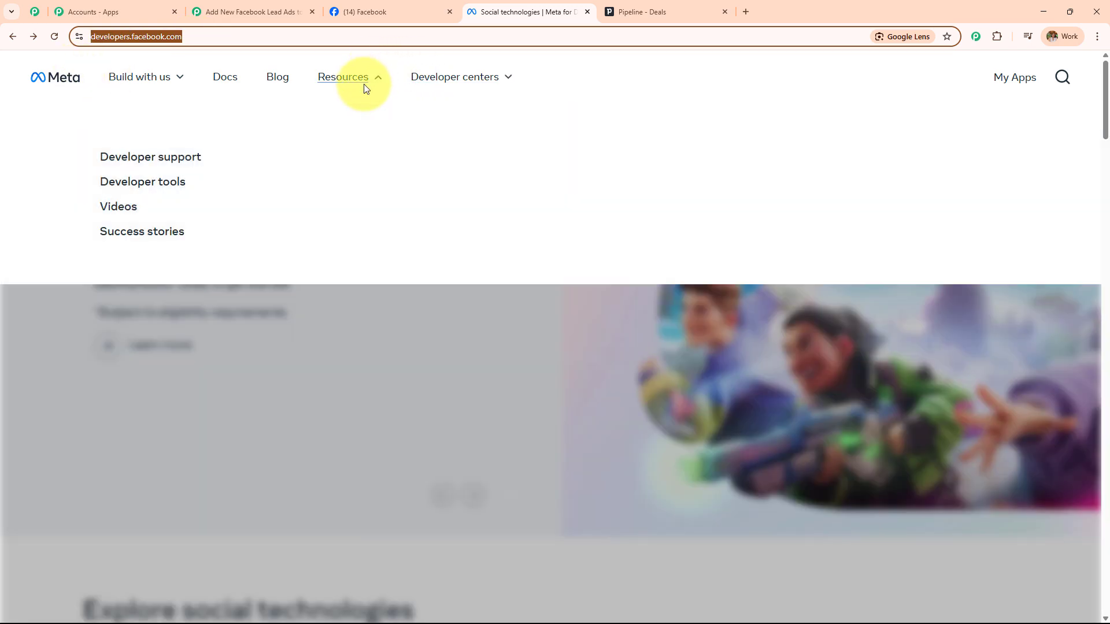
click(153, 187)
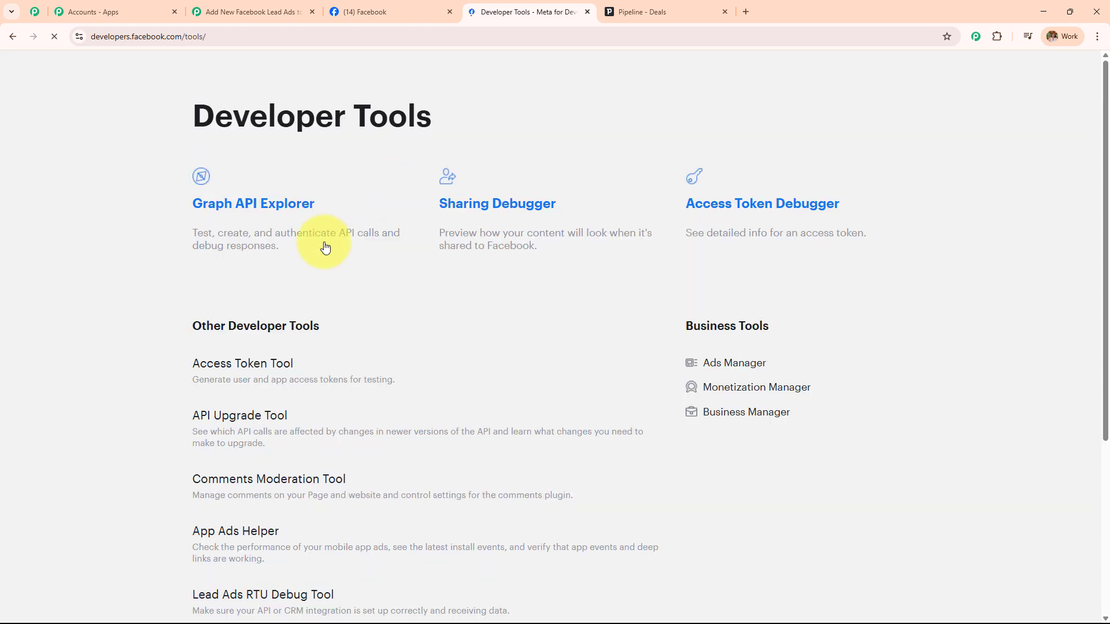
scroll(306, 266, down, 5)
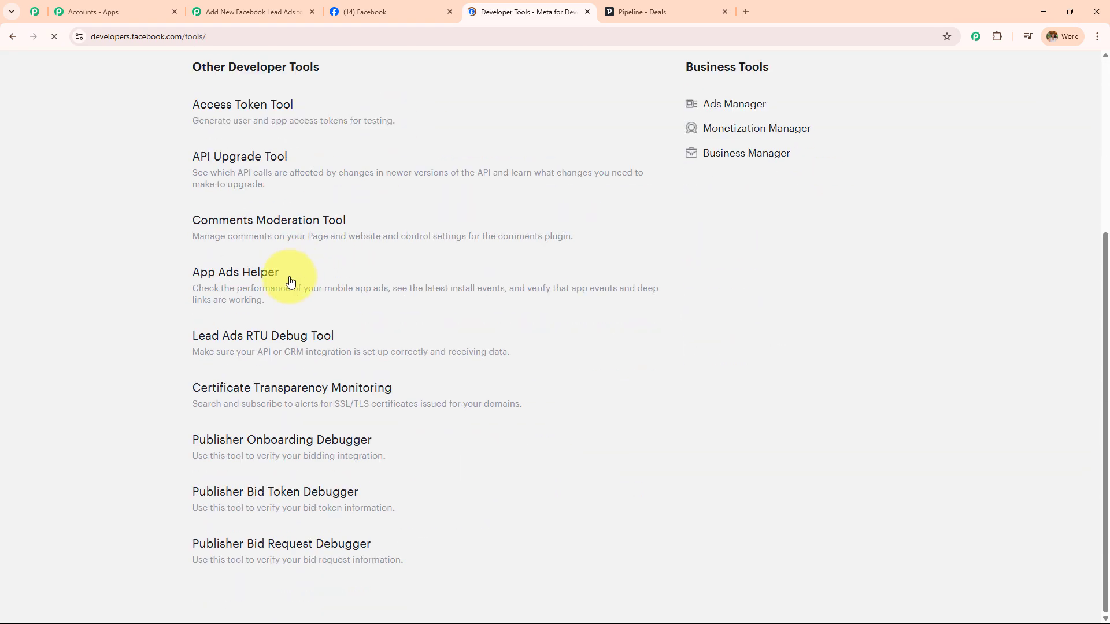
click(262, 345)
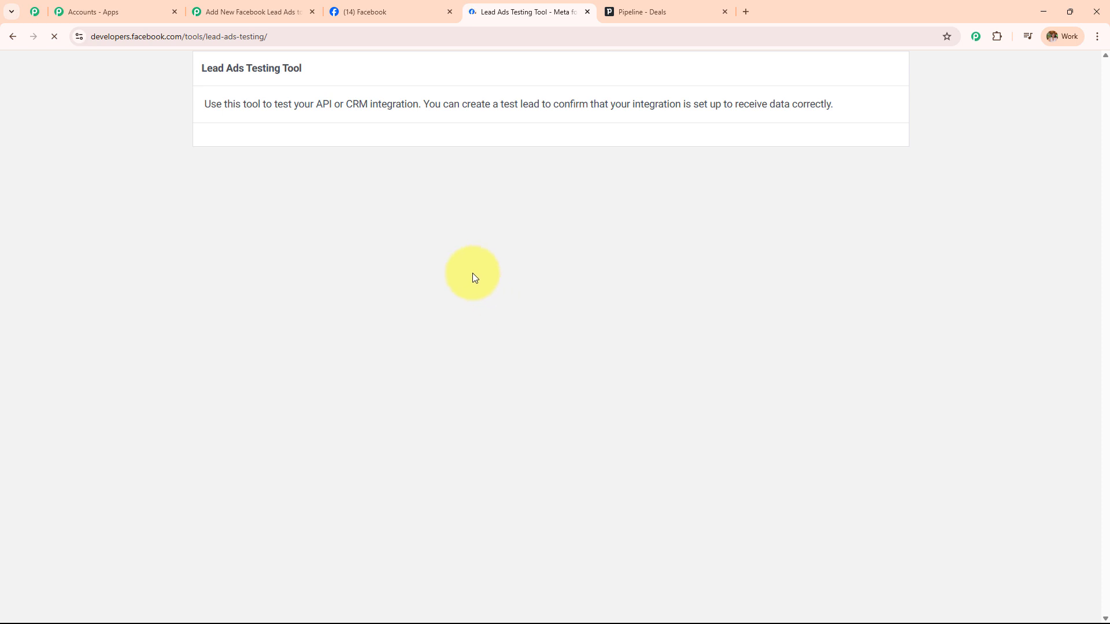
drag(202, 100, 354, 102)
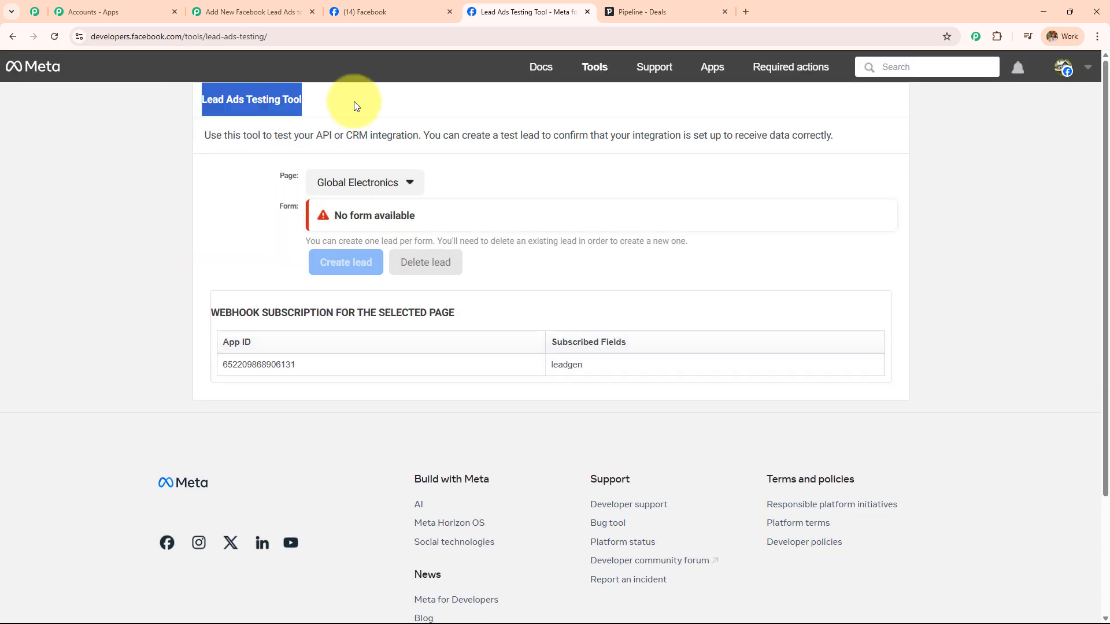
Select Prime Properties as the testing tool's page and bring up its form list
click(398, 182)
scroll(409, 398, down, 1)
scroll(409, 398, down, 6)
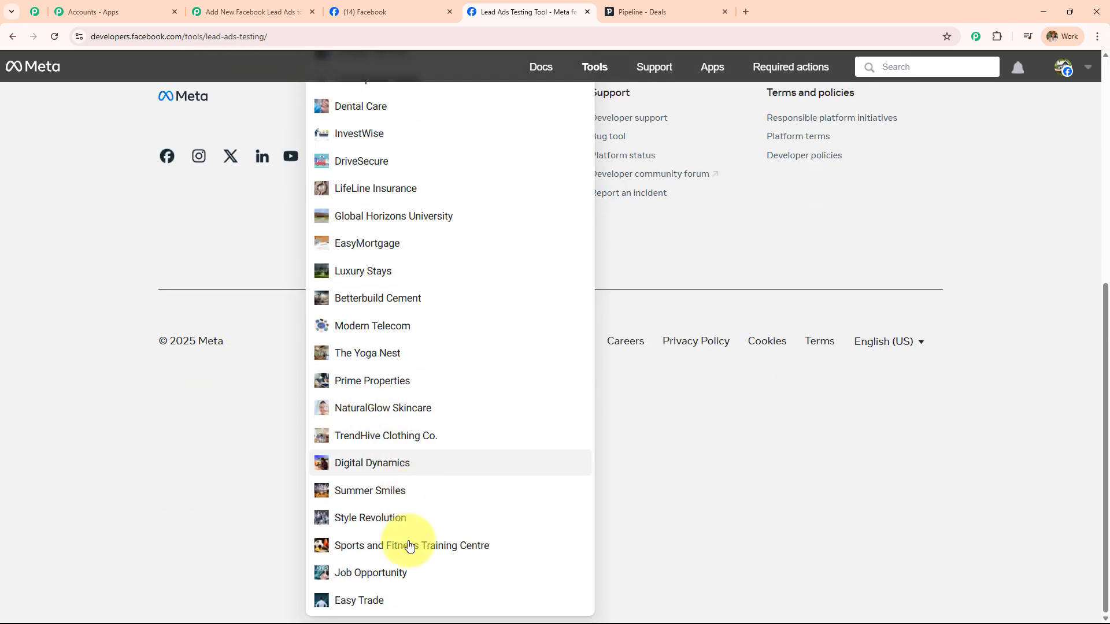
scroll(397, 471, up, 2)
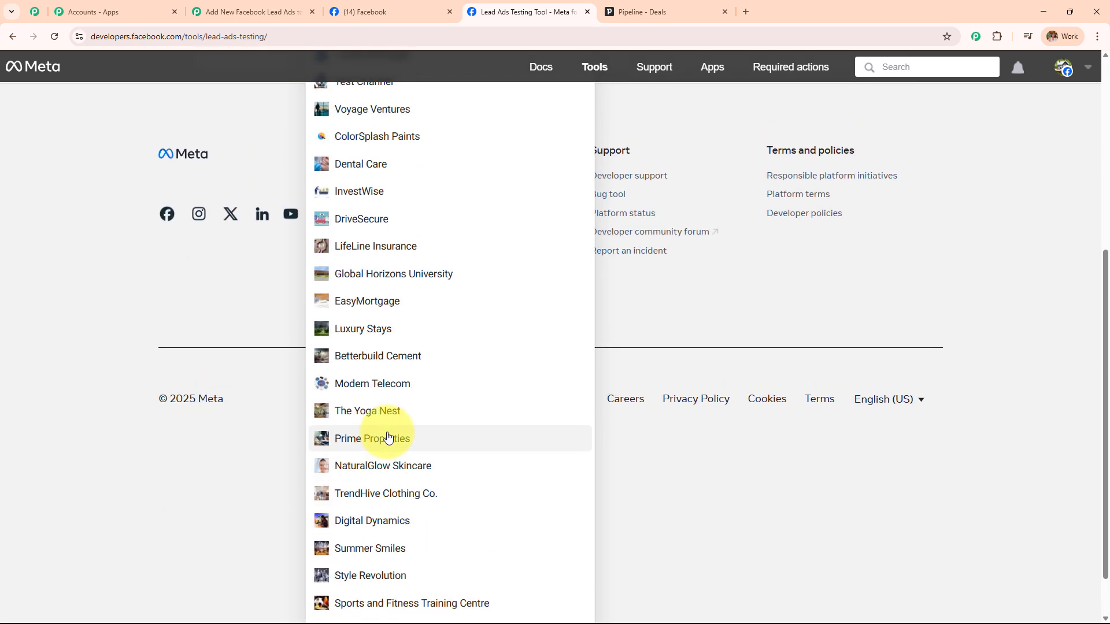
click(398, 500)
scroll(393, 330, up, 2)
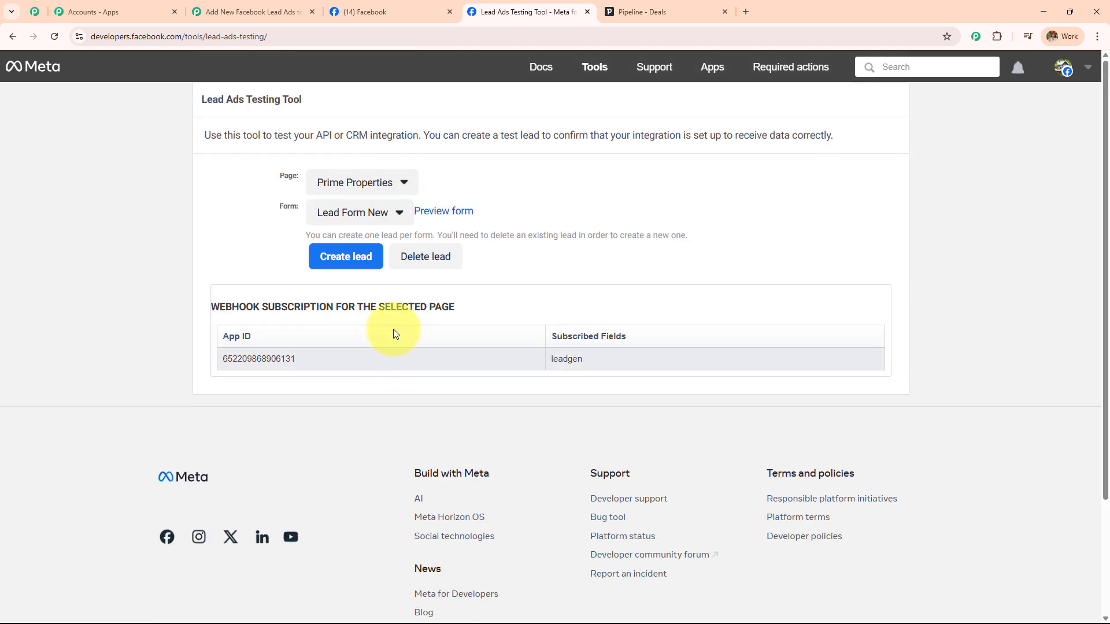
click(375, 219)
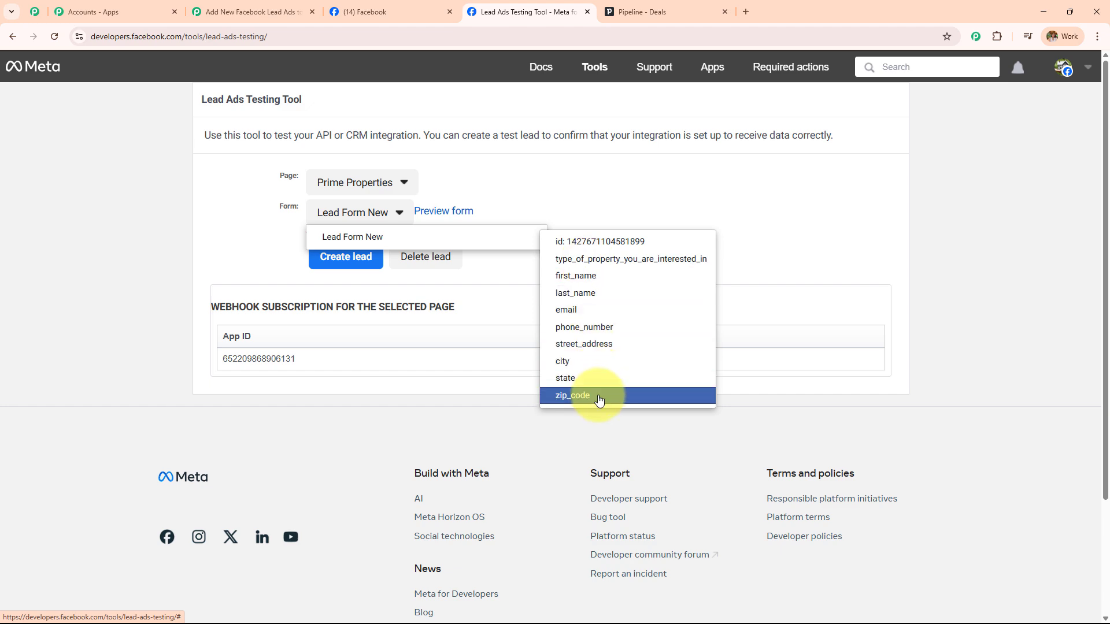
Choose Lead Form New in the testing tool and as the trigger's Lead Gen Form
click(503, 237)
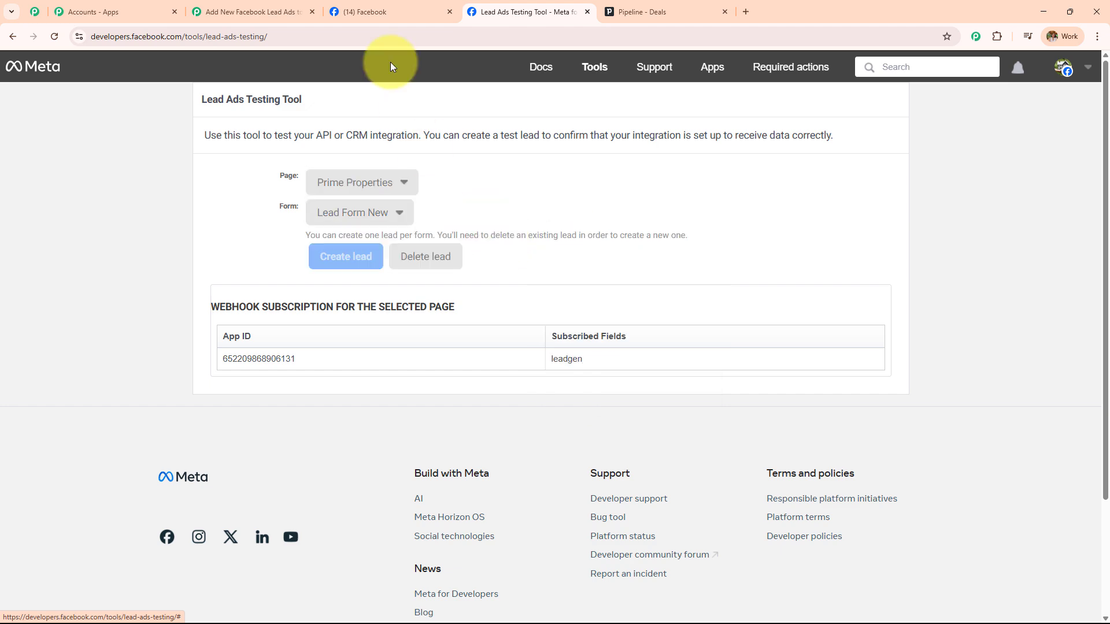
click(301, 10)
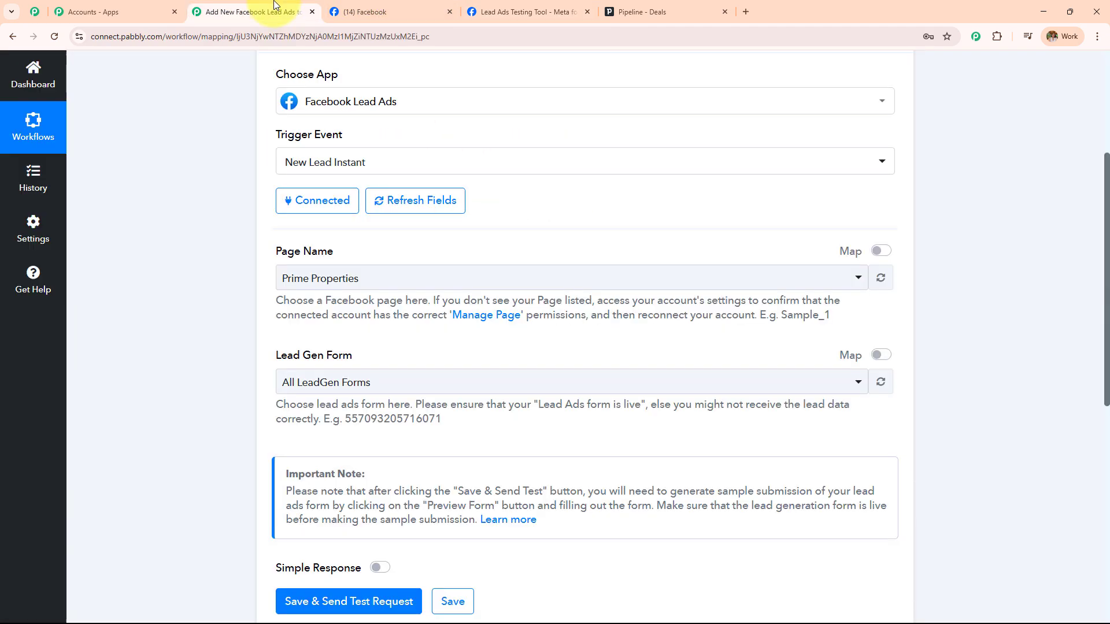
click(387, 383)
scroll(386, 385, down, 2)
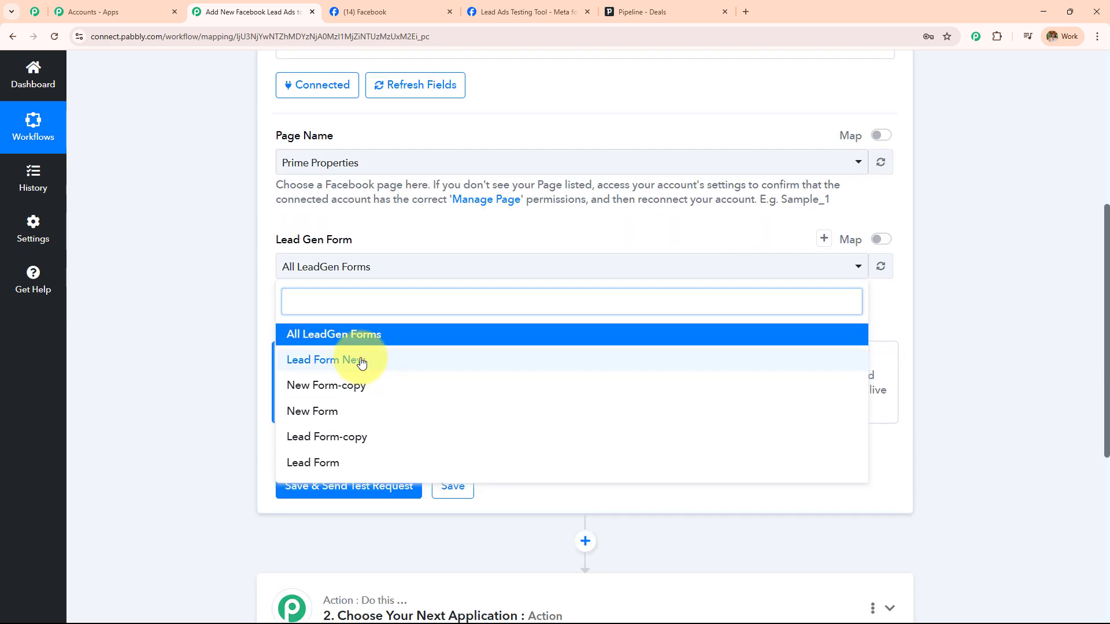
click(396, 362)
click(436, 267)
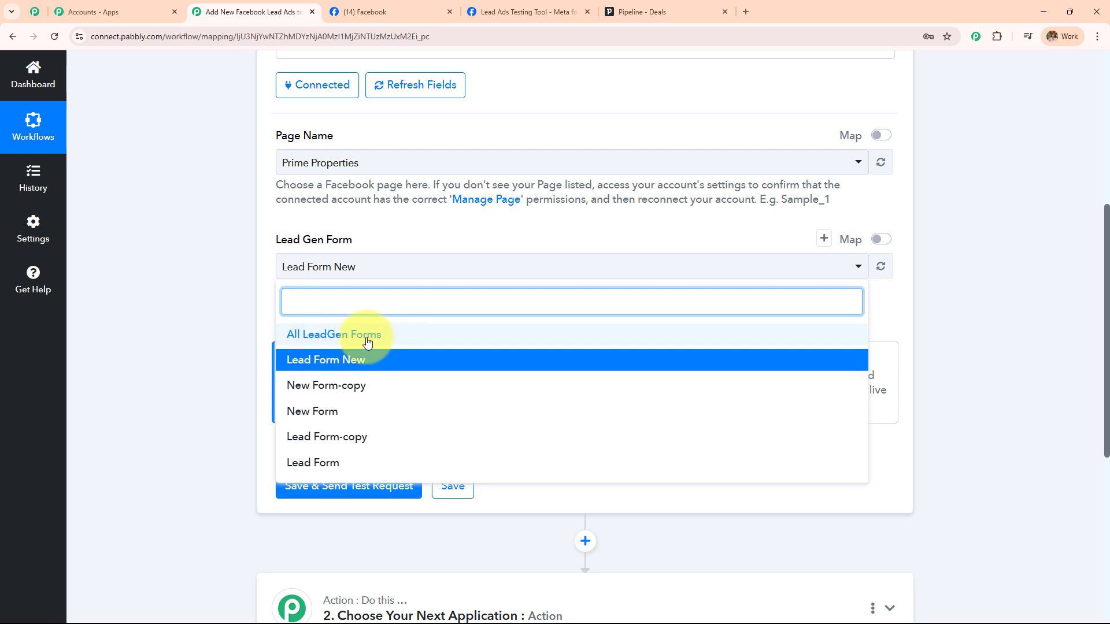
click(365, 359)
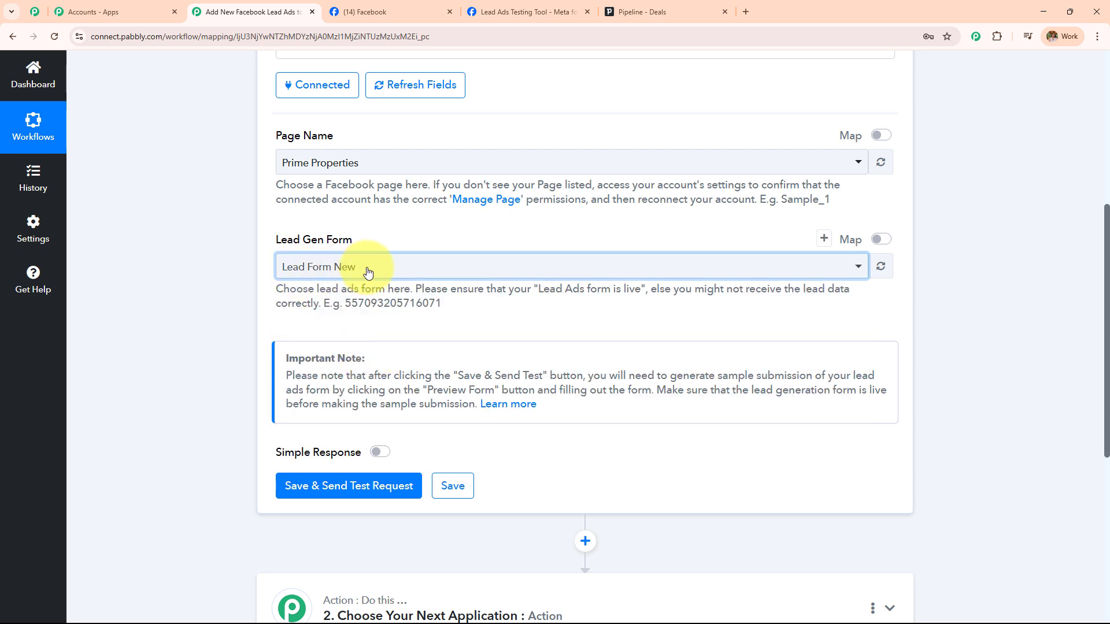
Save the trigger with Save & Send Test Request so it awaits a test lead
click(528, 11)
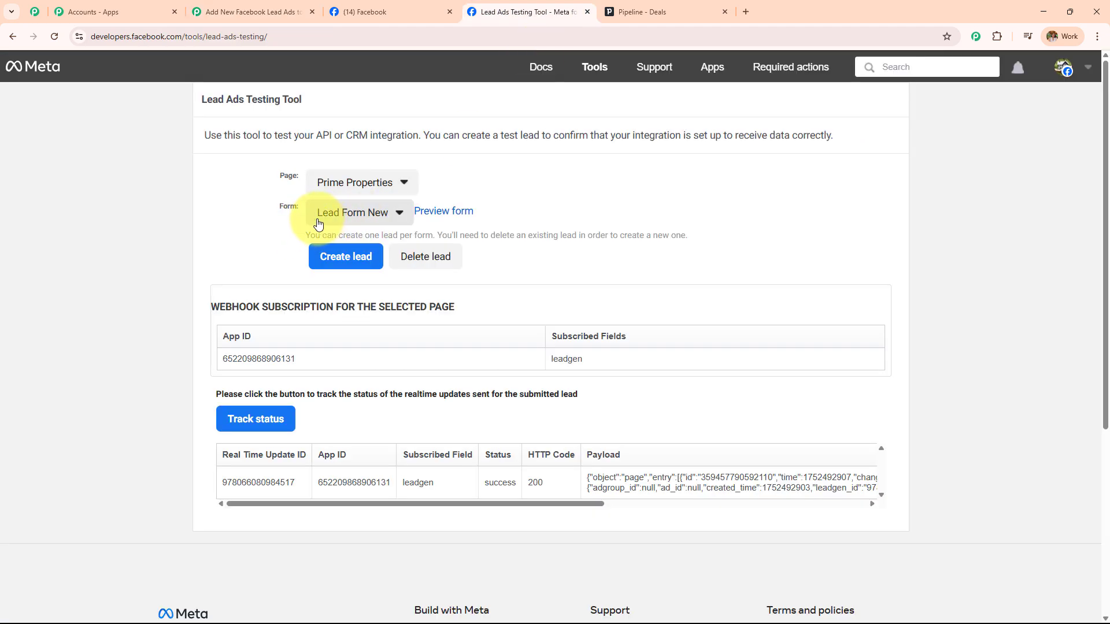
click(272, 12)
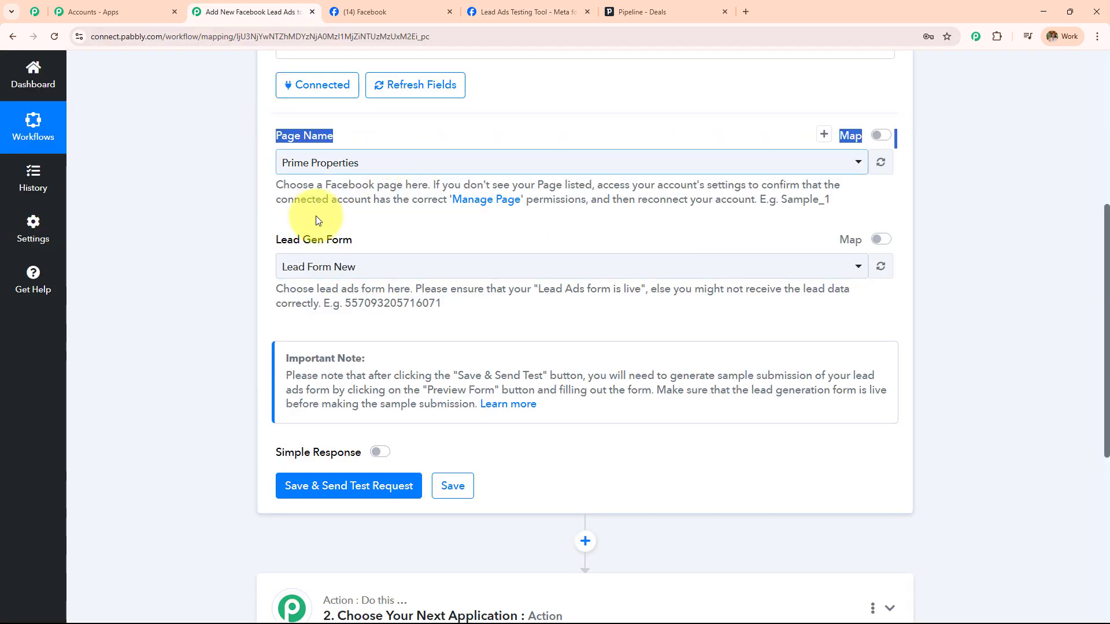
drag(272, 239, 353, 240)
scroll(393, 248, down, 4)
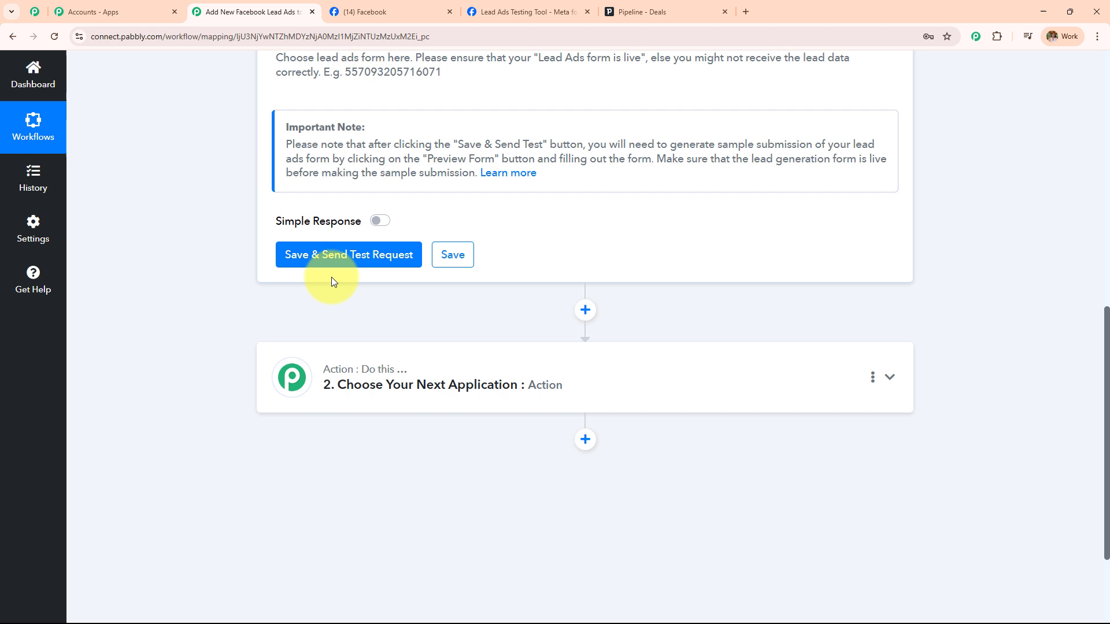
click(383, 243)
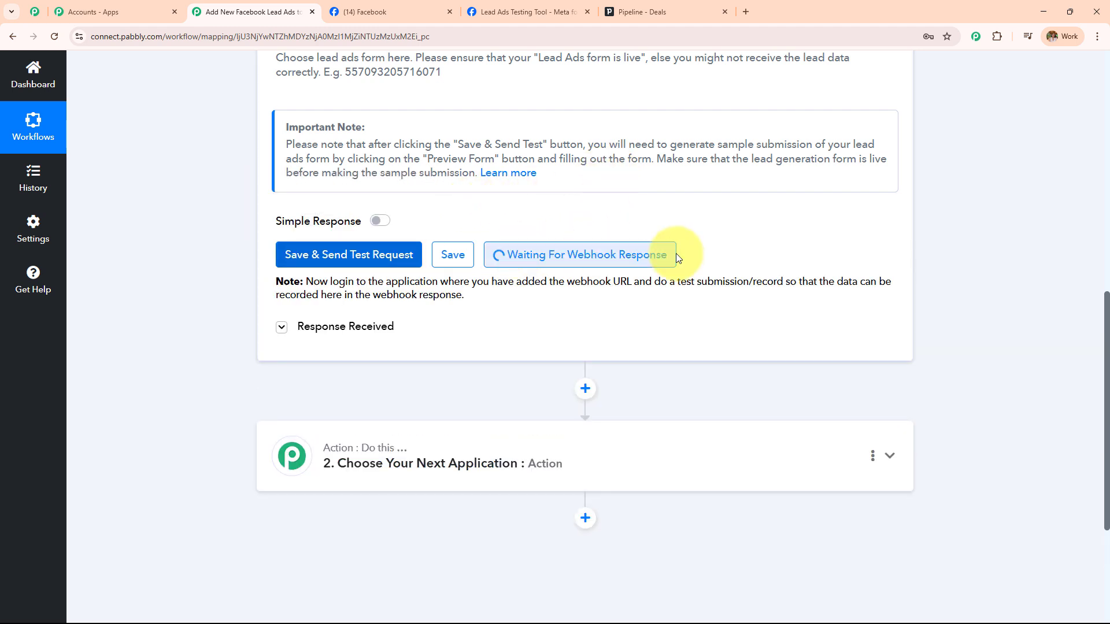
drag(305, 281, 537, 315)
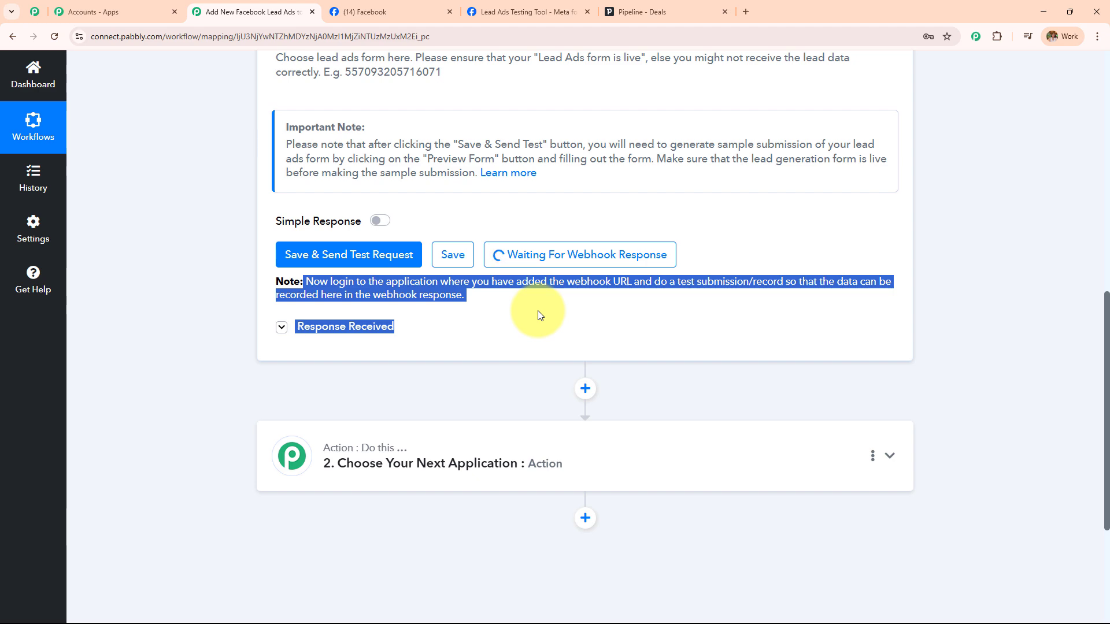
Delete the existing test lead in the testing tool and reload the page
click(521, 7)
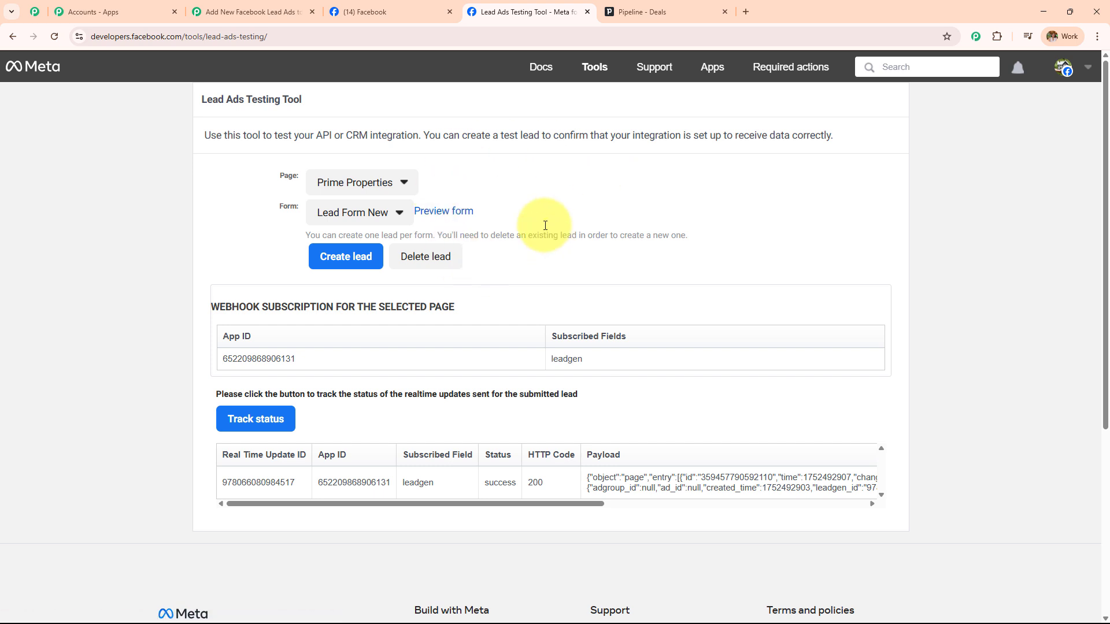
click(431, 260)
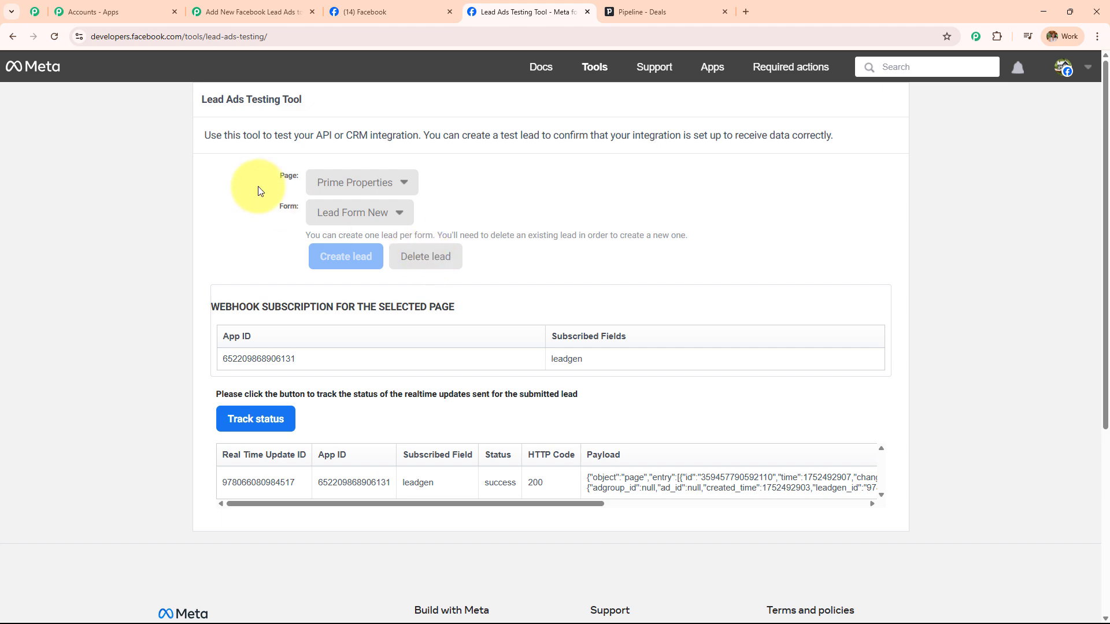
click(53, 37)
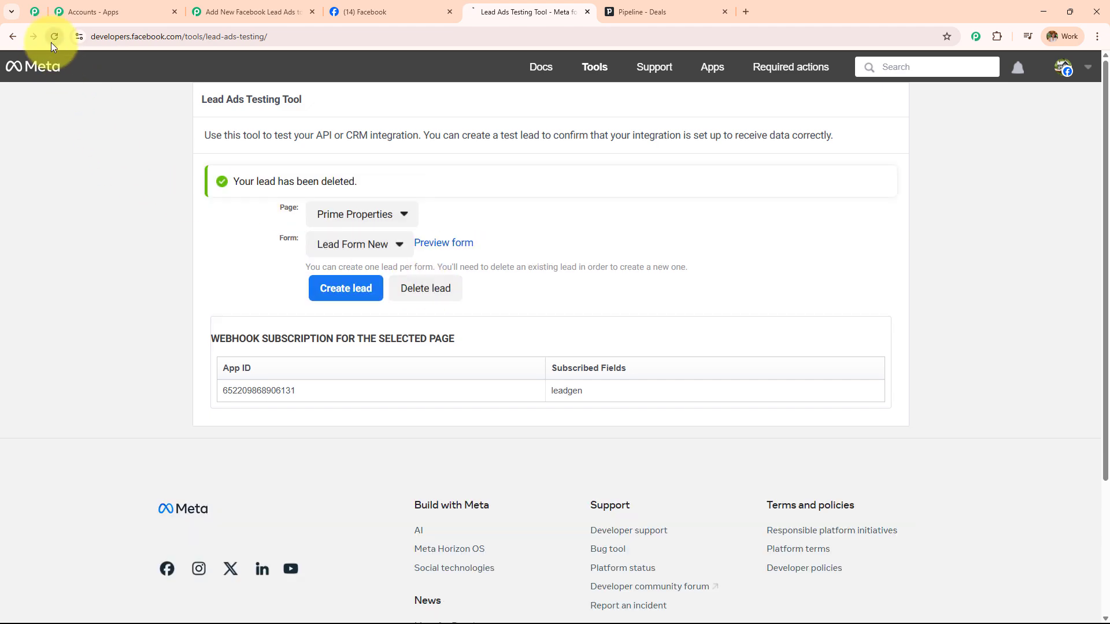
Select Prime Properties as the page and Lead Form New as the form
click(370, 182)
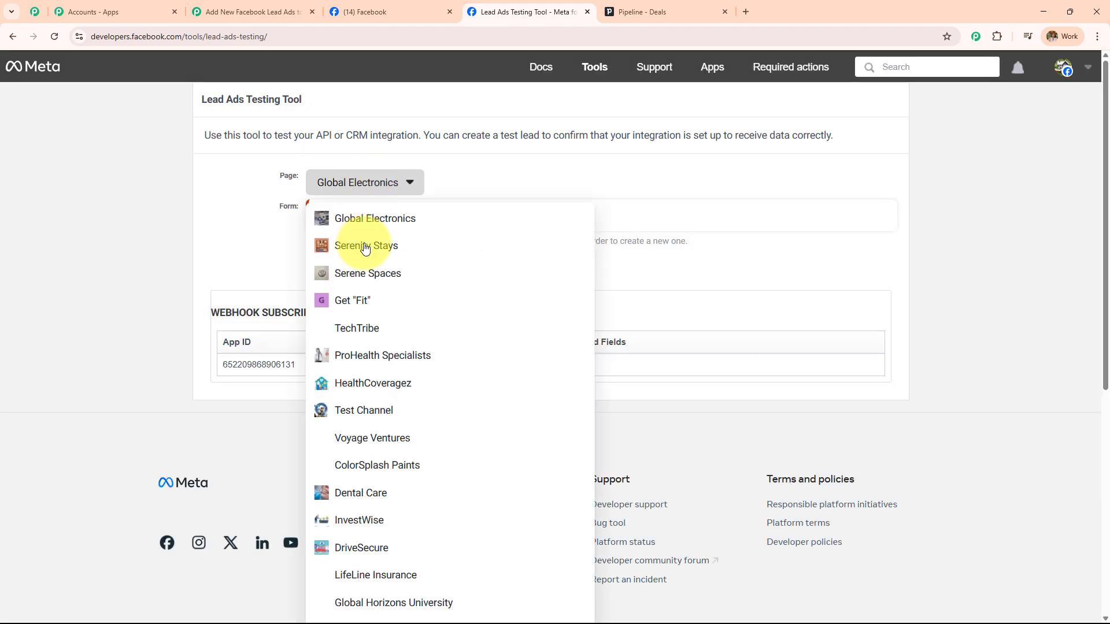
scroll(366, 424, down, 7)
scroll(368, 429, up, 6)
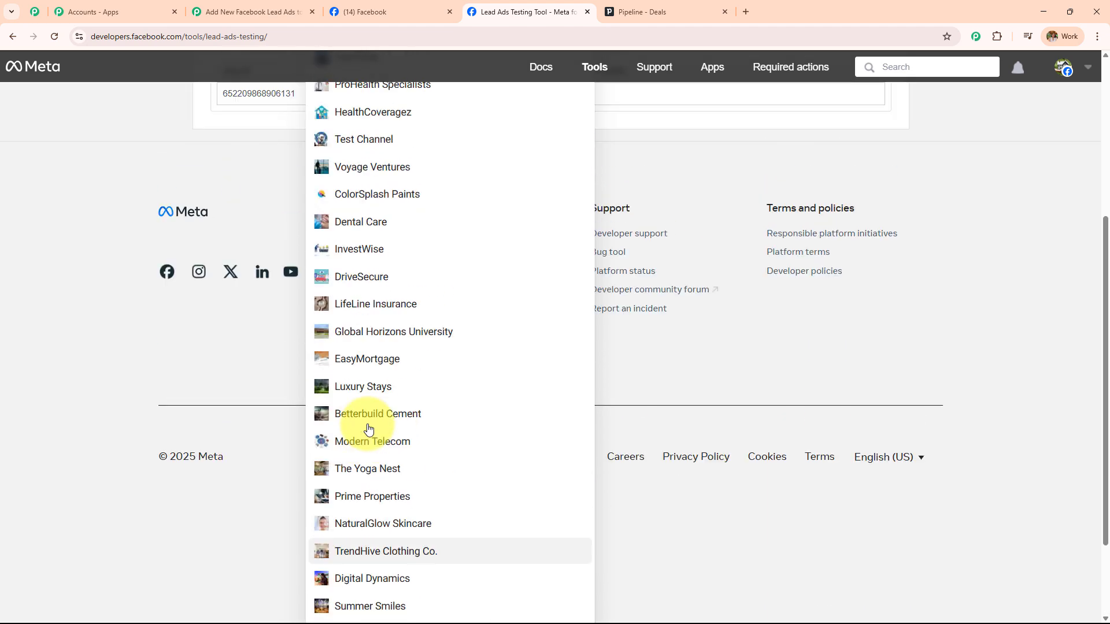
scroll(368, 428, down, 6)
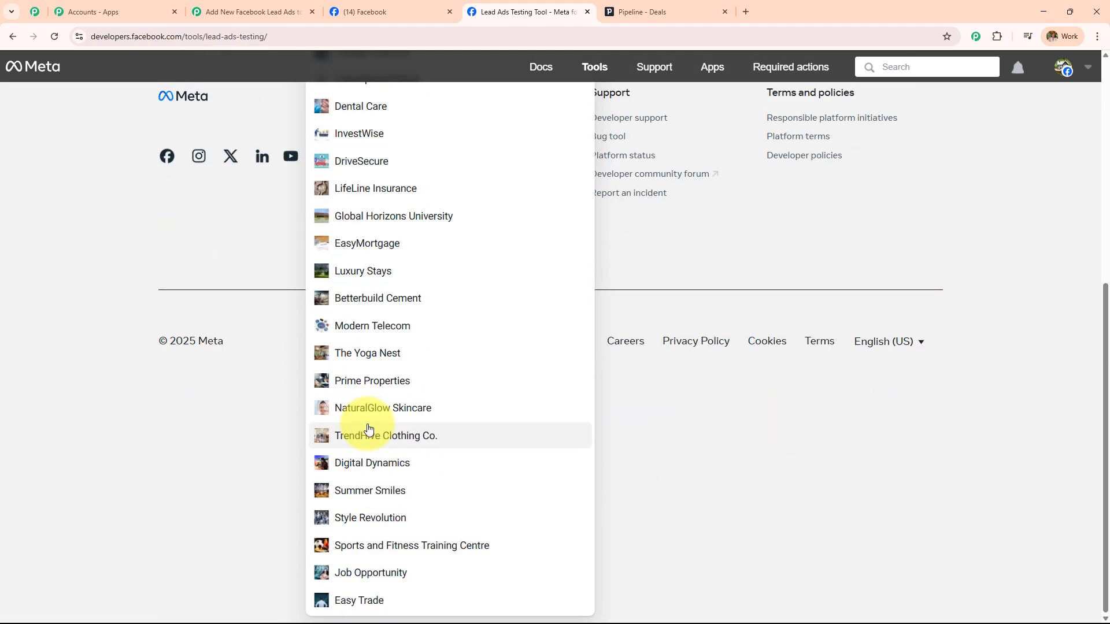
click(368, 379)
click(370, 211)
click(364, 237)
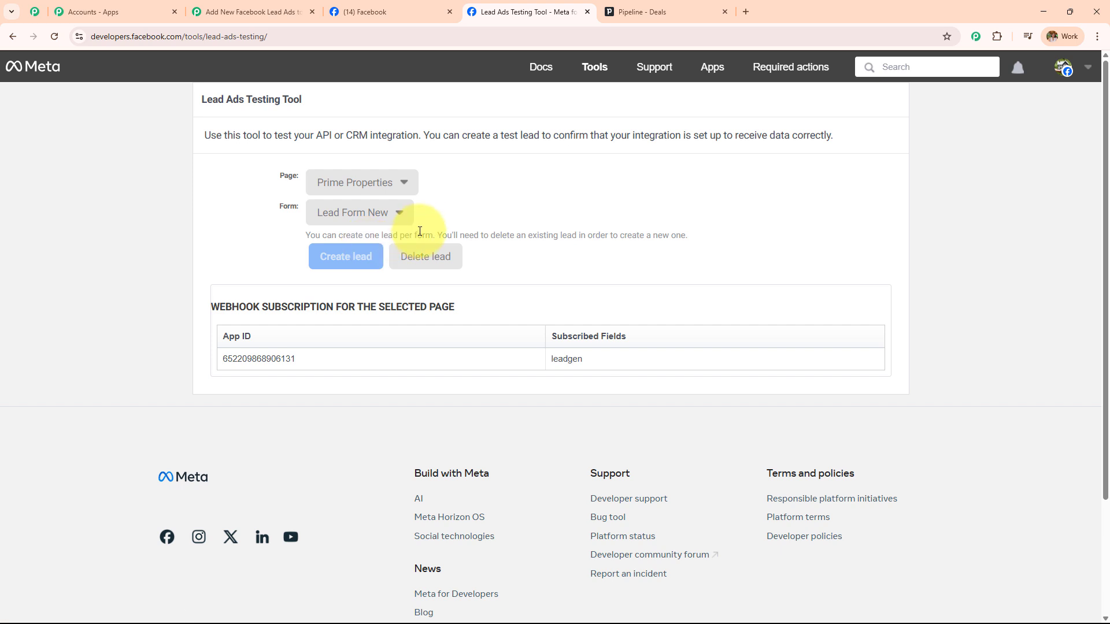
Preview the lead form, pick Rental Property, and enter the lead's first name, last name and email
click(434, 219)
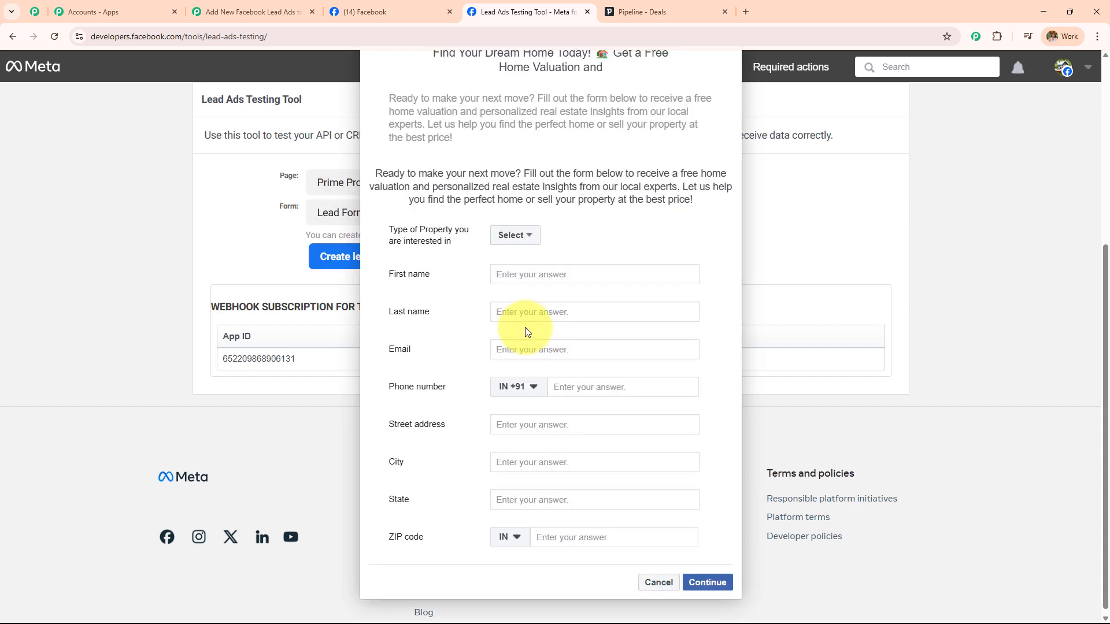
click(514, 234)
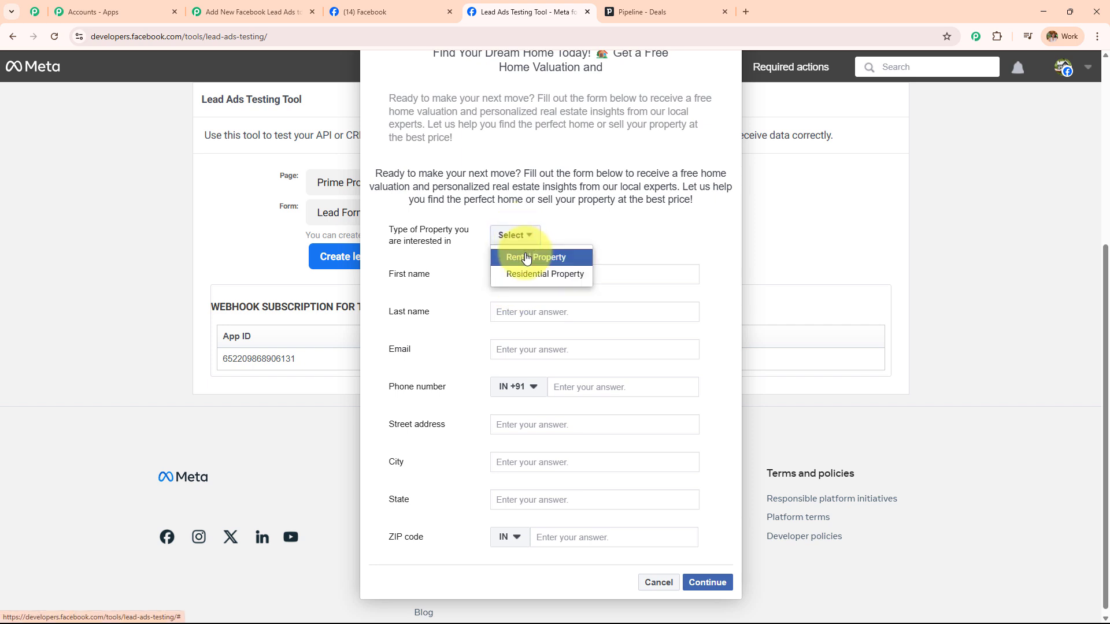
click(526, 257)
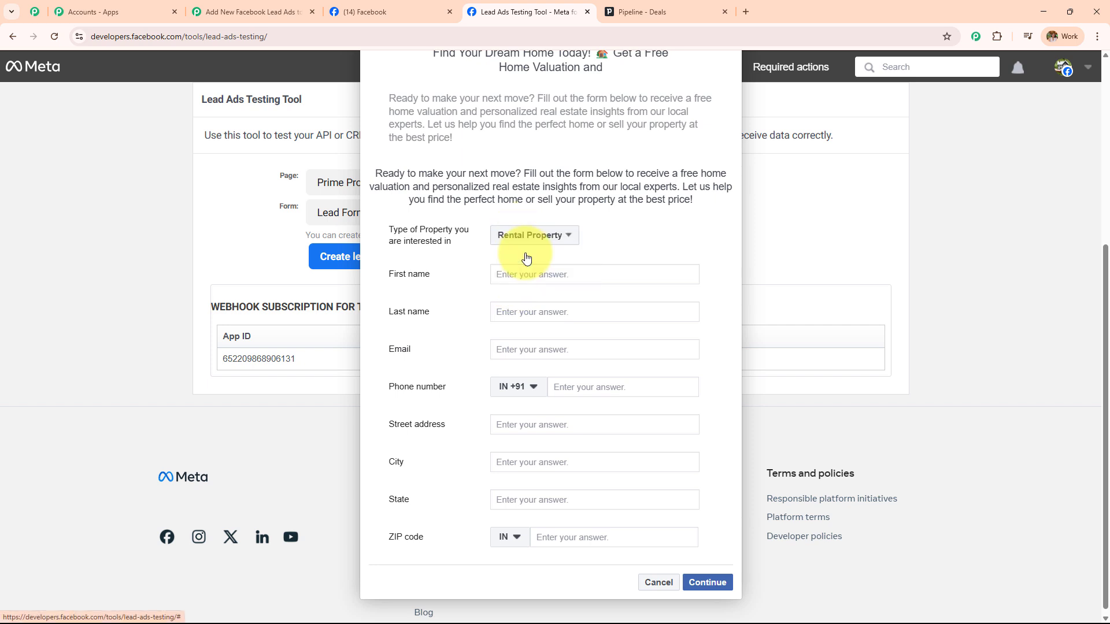
click(541, 280)
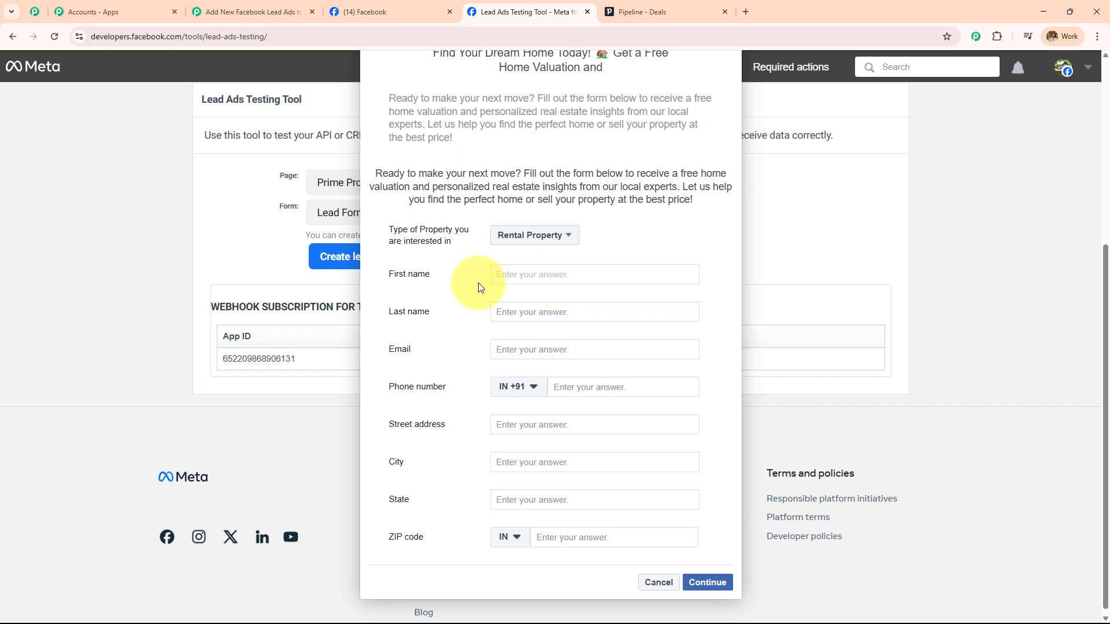
text(Latest)
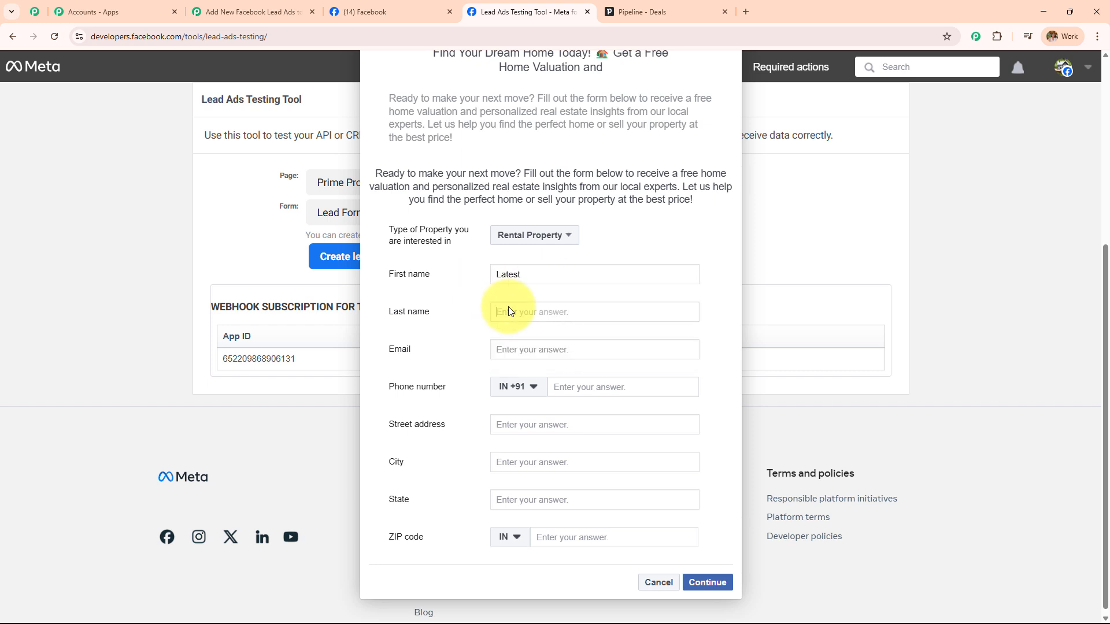
click(508, 309)
text(User)
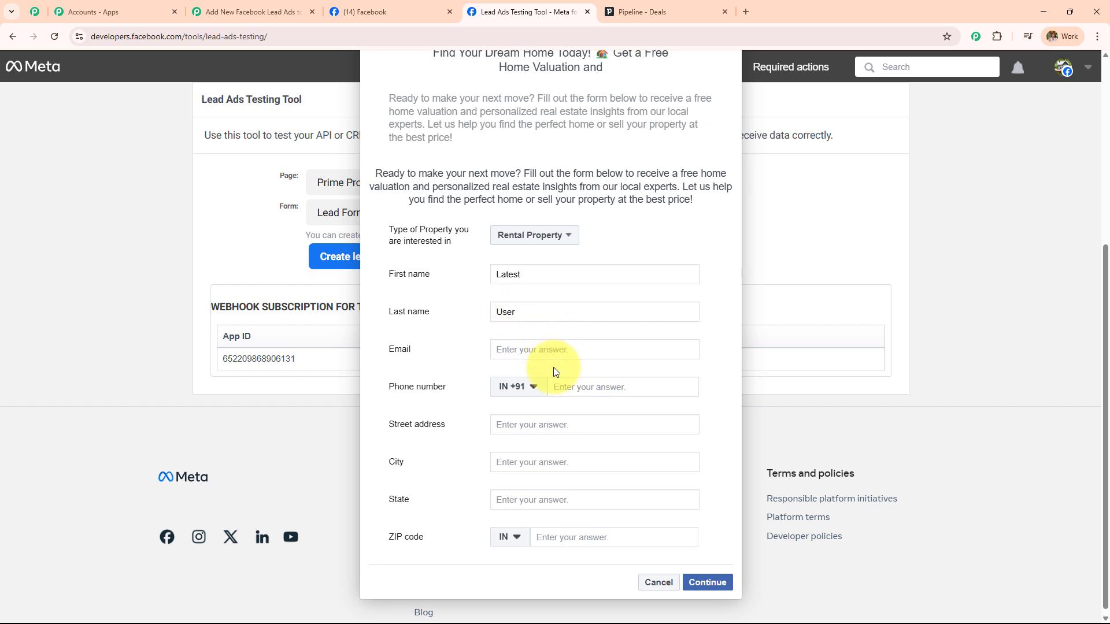
click(546, 349)
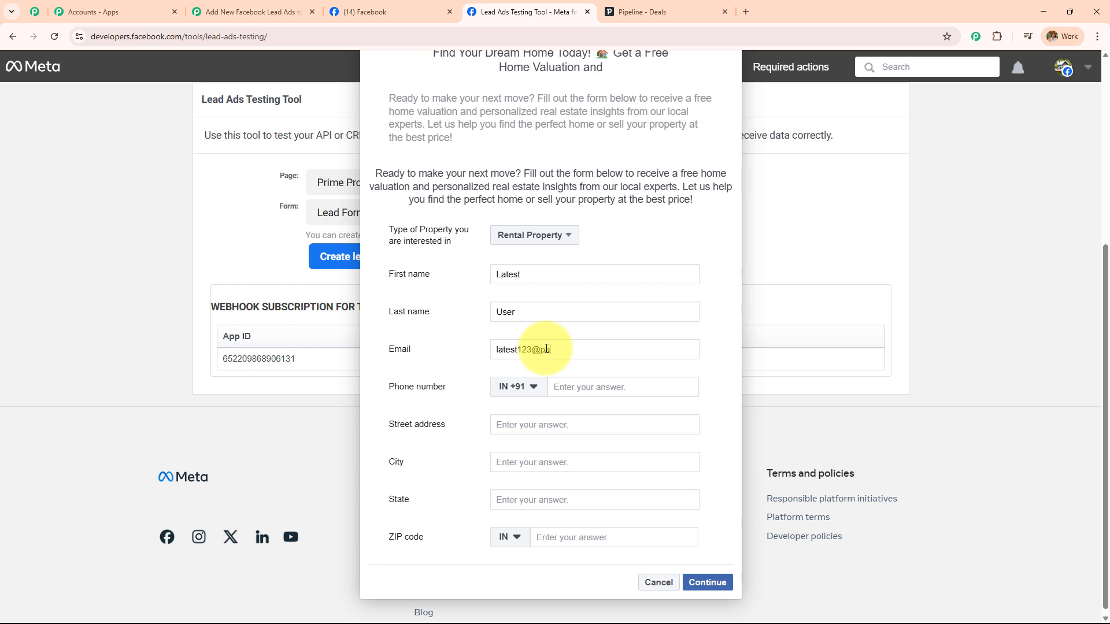
Fill in phone, street, city Bhopal, state Madhya Pradesh and ZIP, then submit the test lead
click(577, 388)
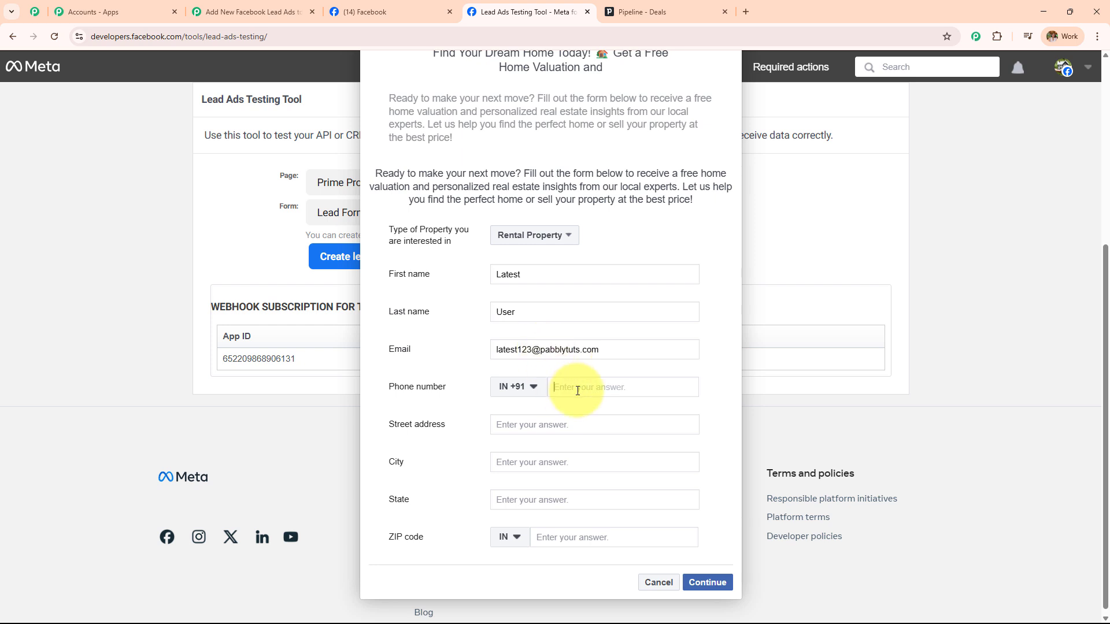
click(552, 428)
text(Old Street)
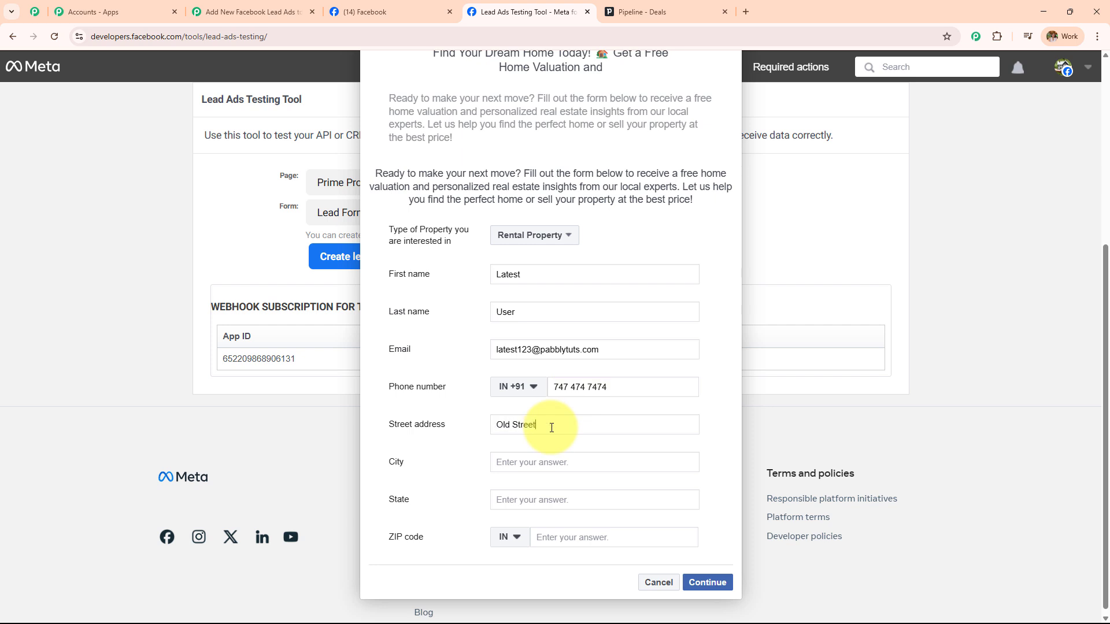
click(549, 457)
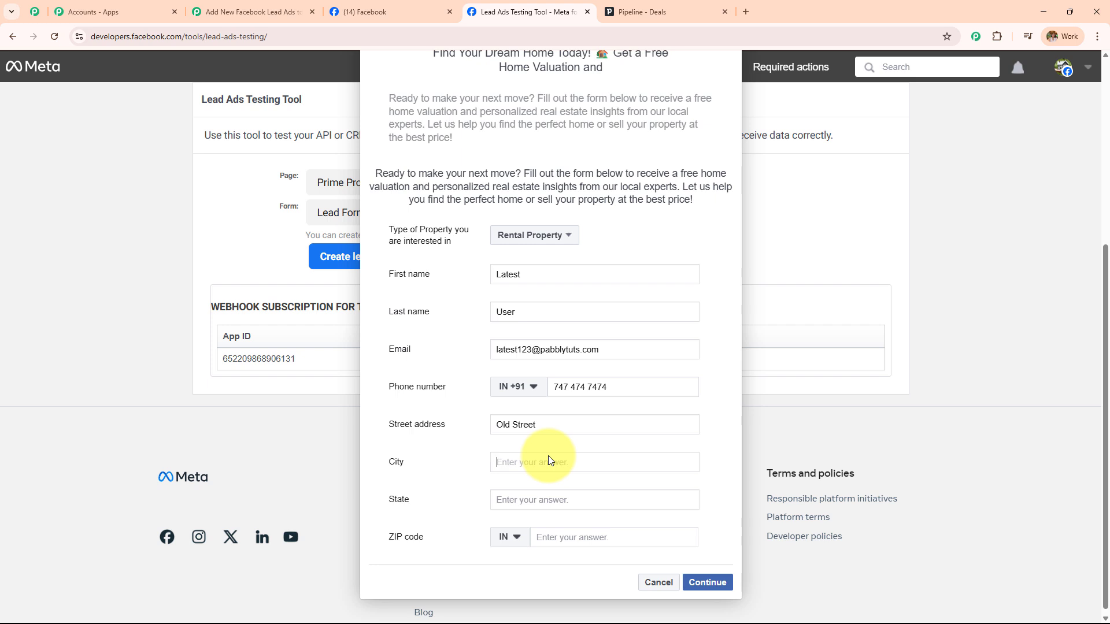
text(Bhopal)
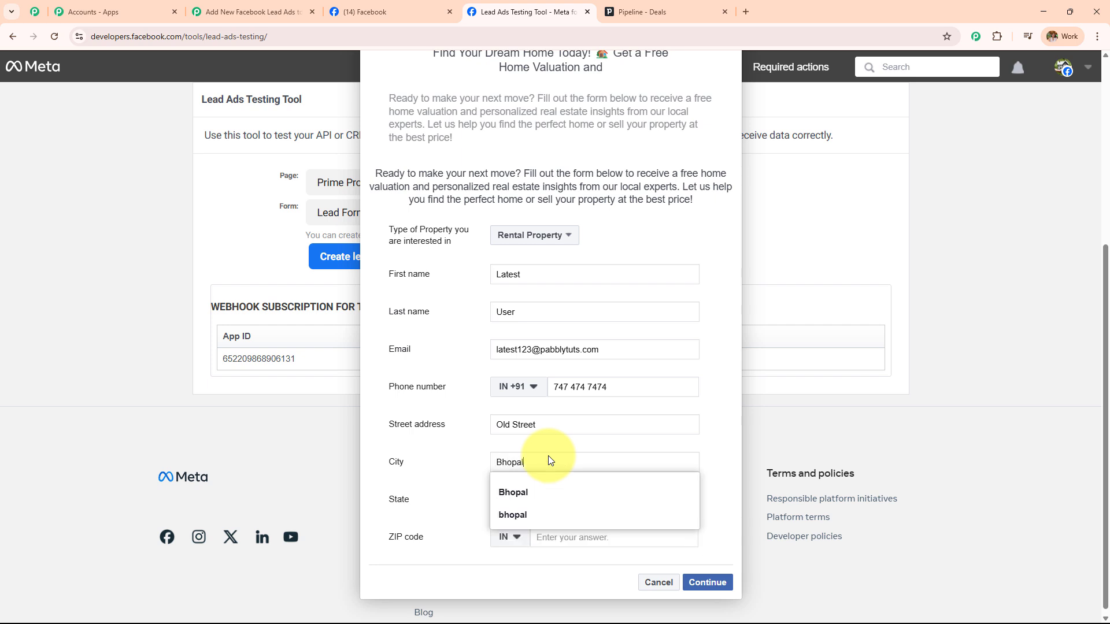
click(441, 471)
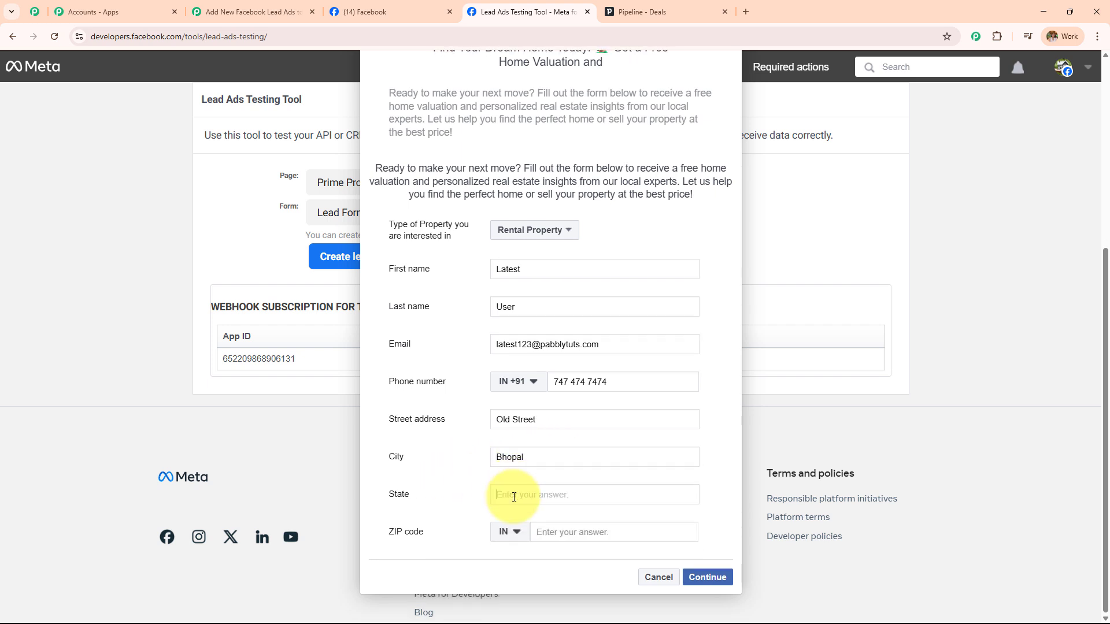
text(Madhya Pradesh)
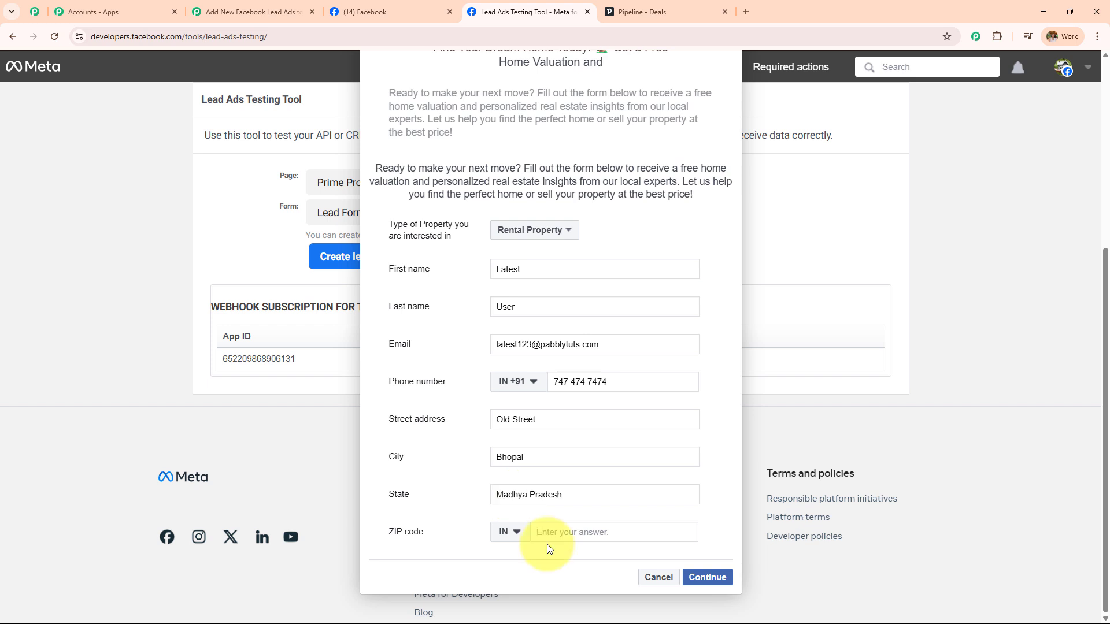
click(560, 531)
text(727364)
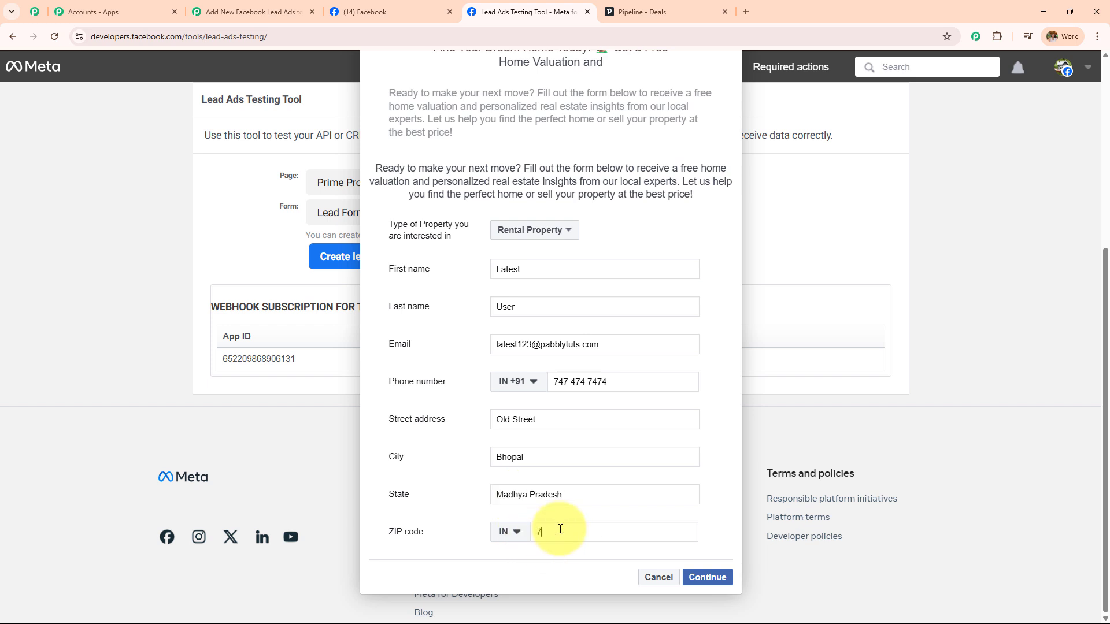
click(706, 577)
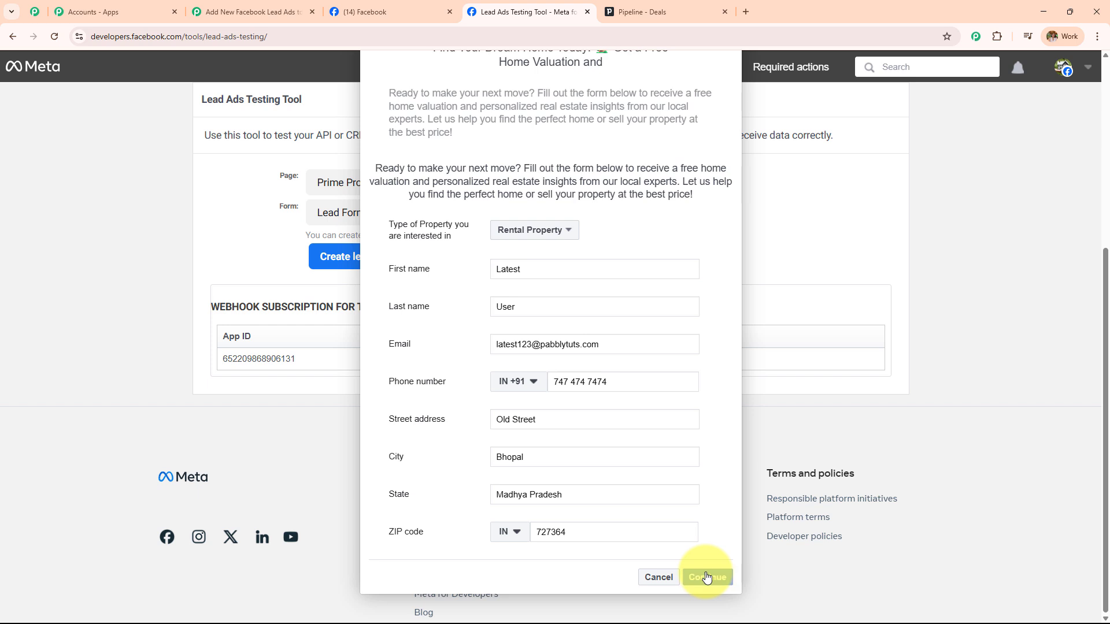
click(706, 441)
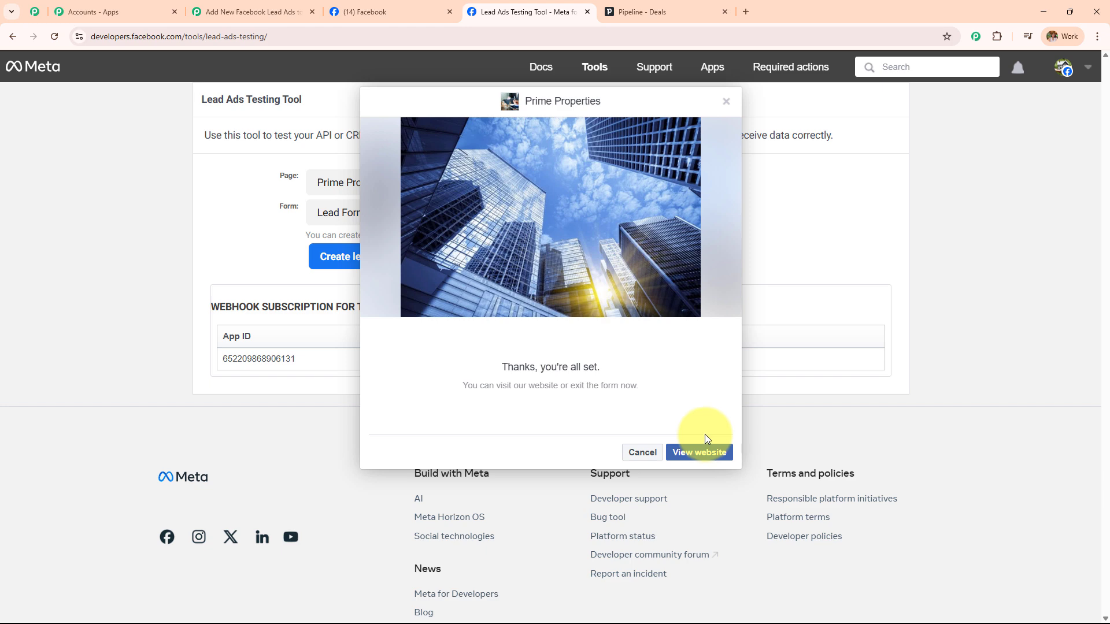
In Pabbly, review the captured property type, name, email, phone, address, city, state and ZIP values
click(269, 12)
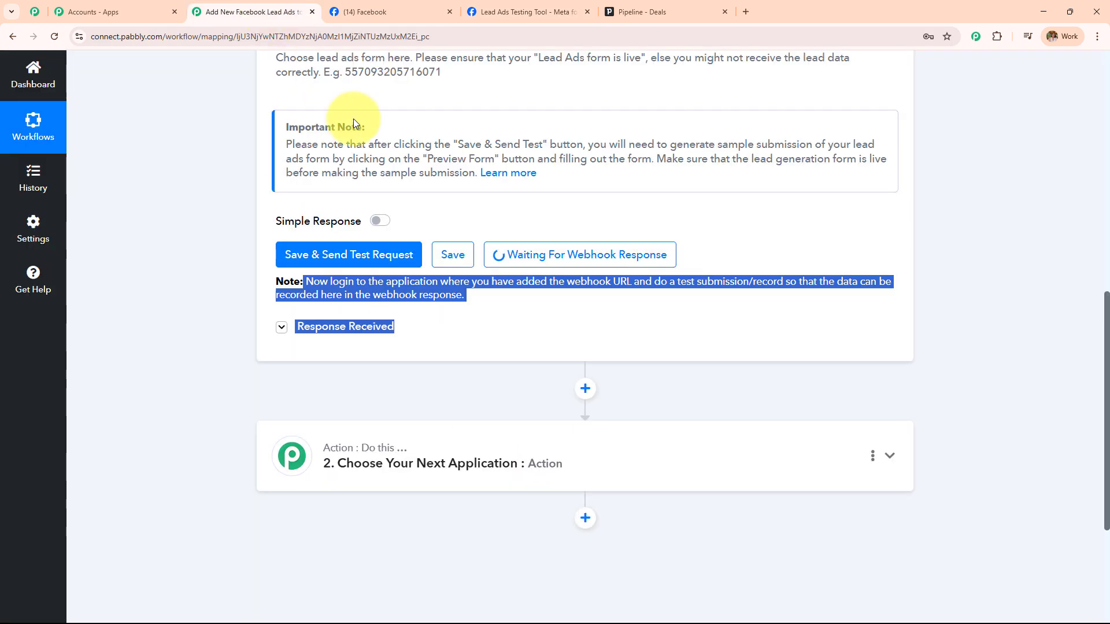
scroll(815, 208, down, 2)
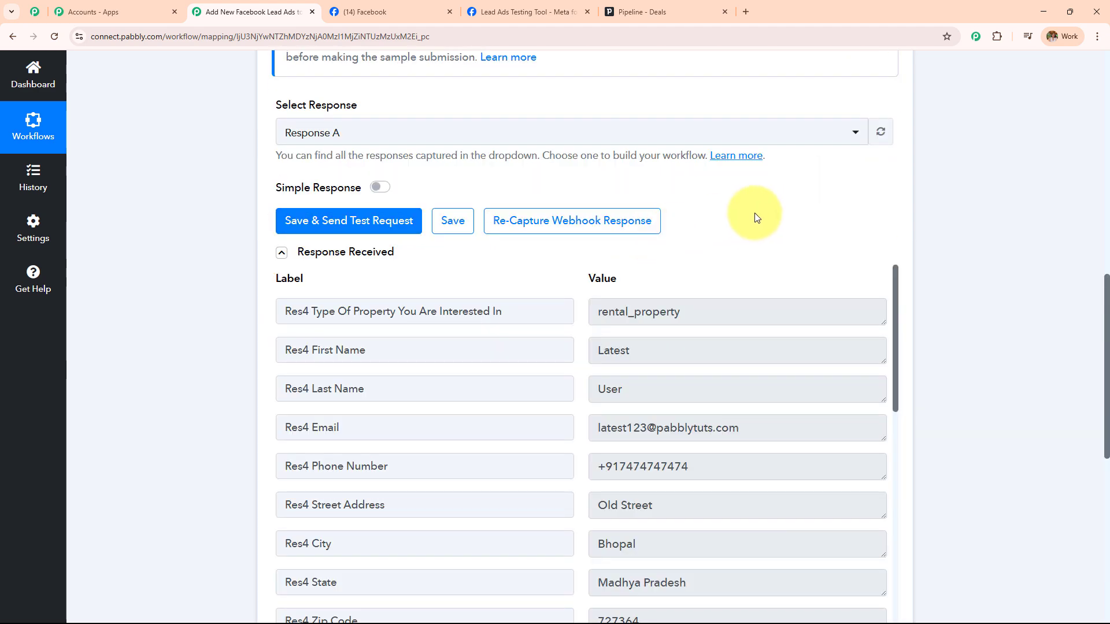
scroll(755, 216, down, 5)
scroll(750, 223, up, 2)
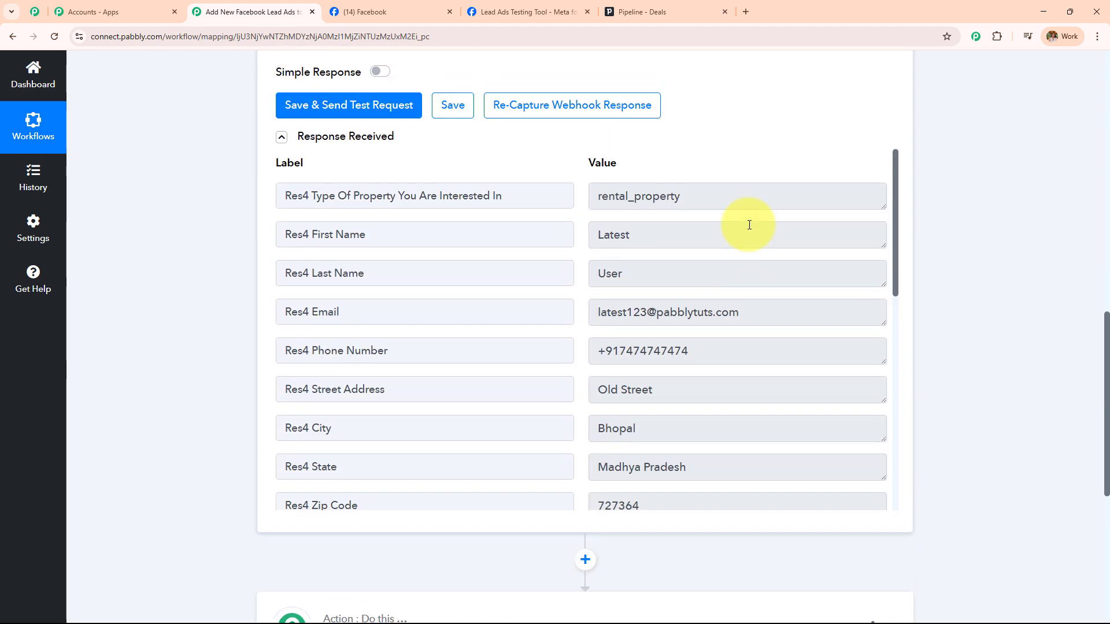
double_click(717, 200)
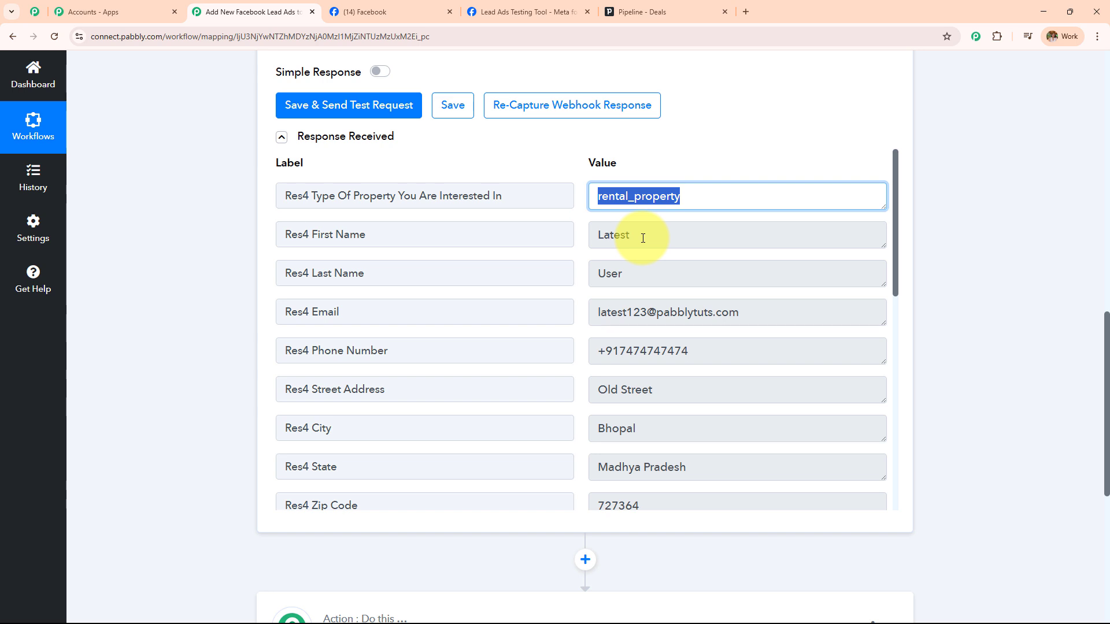
click(643, 238)
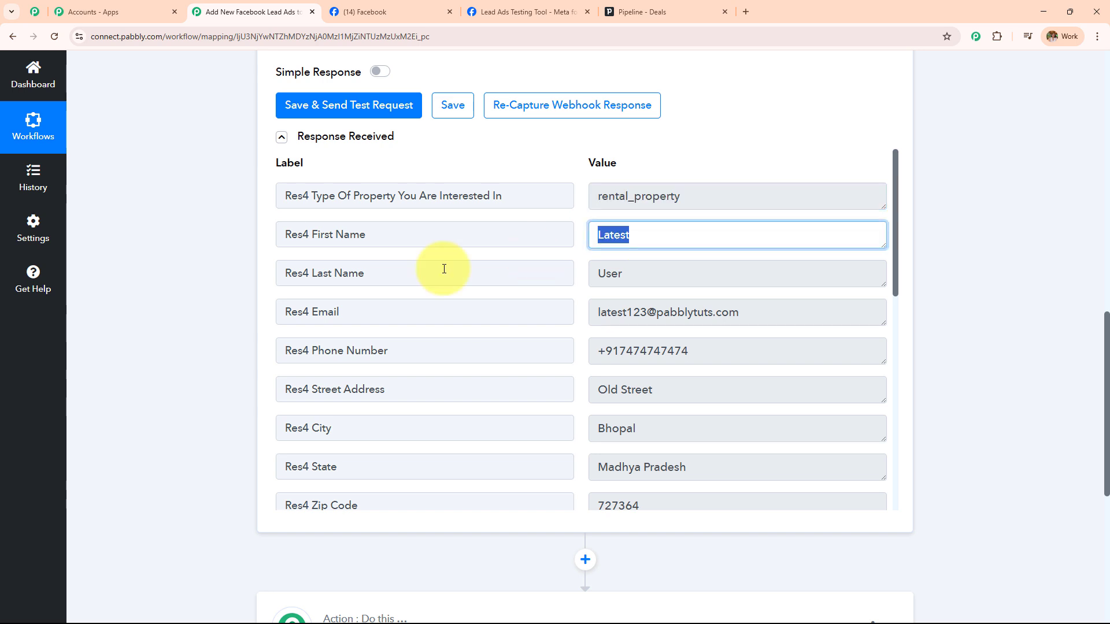
key(Tab)
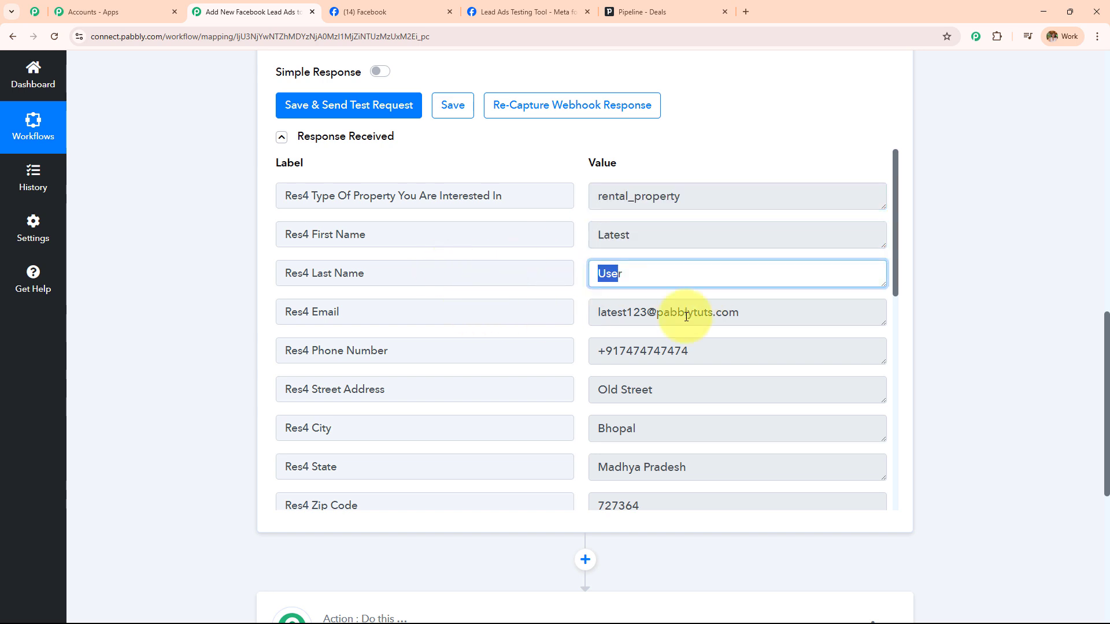
key(Tab)
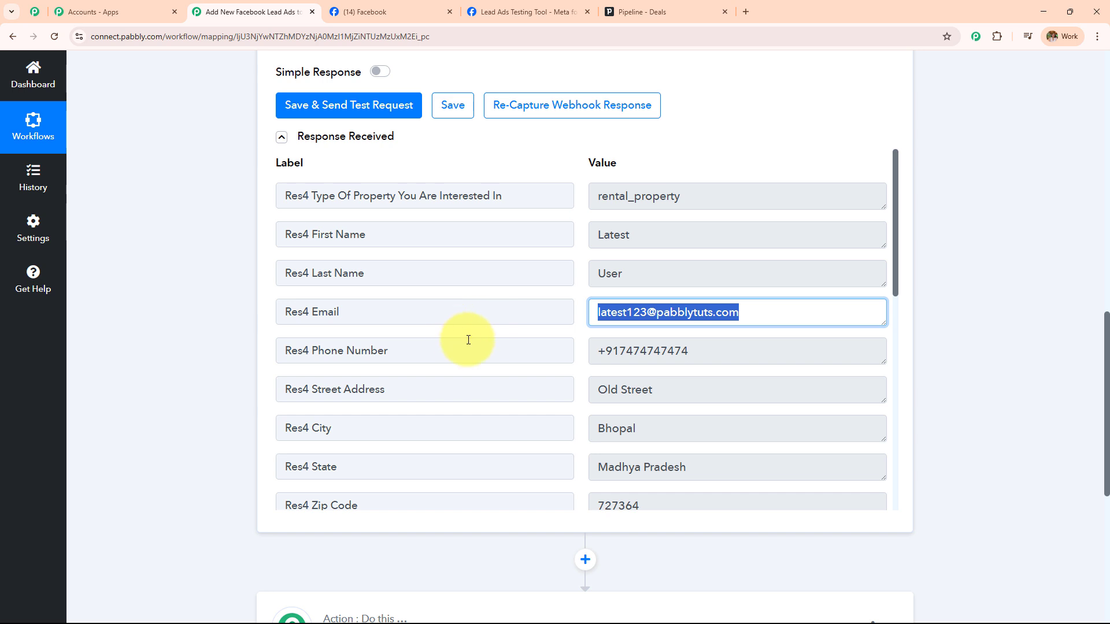
key(Tab)
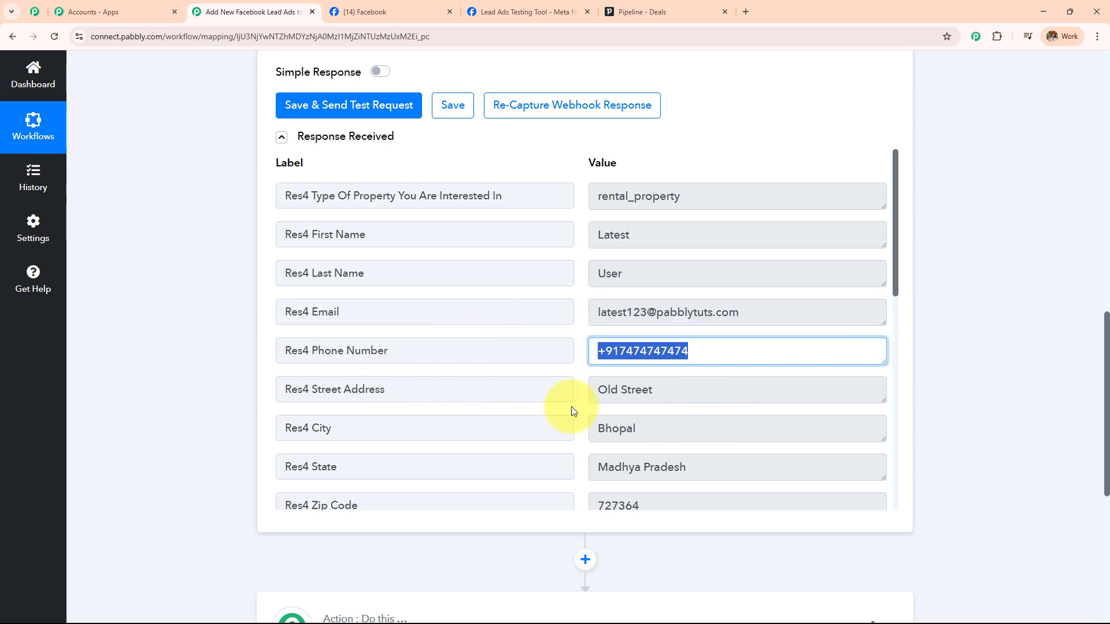
key(Tab)
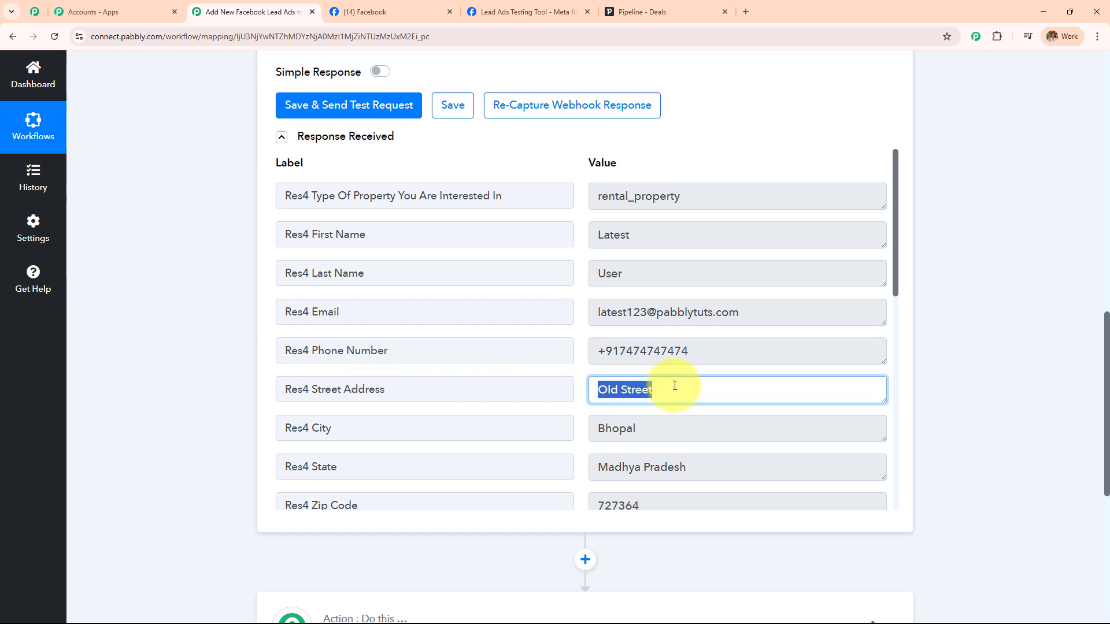
key(Tab)
key(Tab)
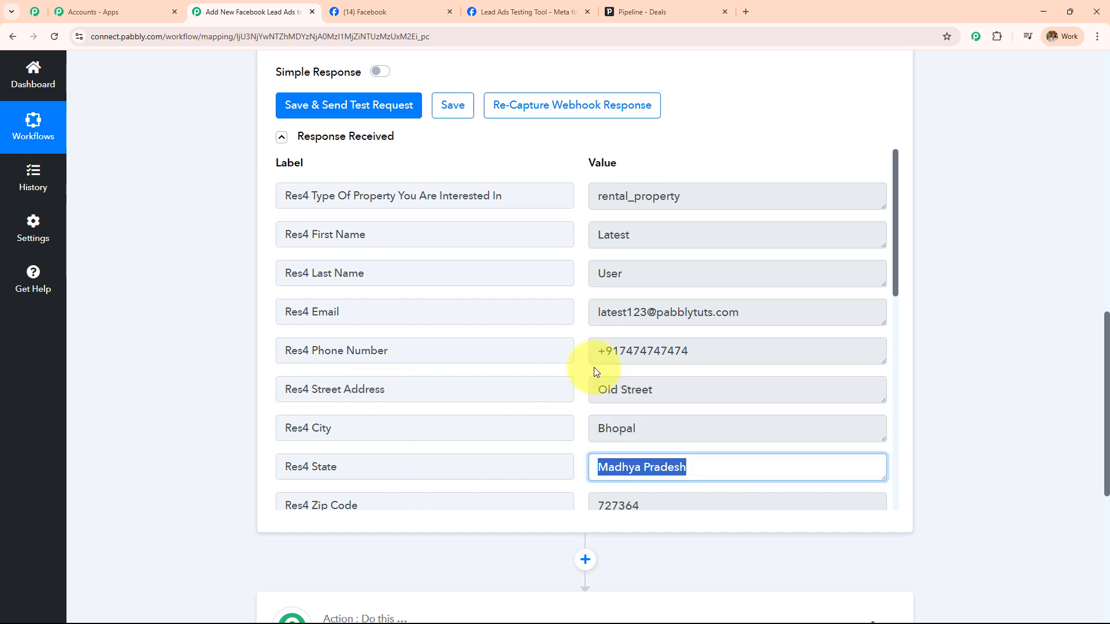
scroll(595, 366, down, 2)
key(Tab)
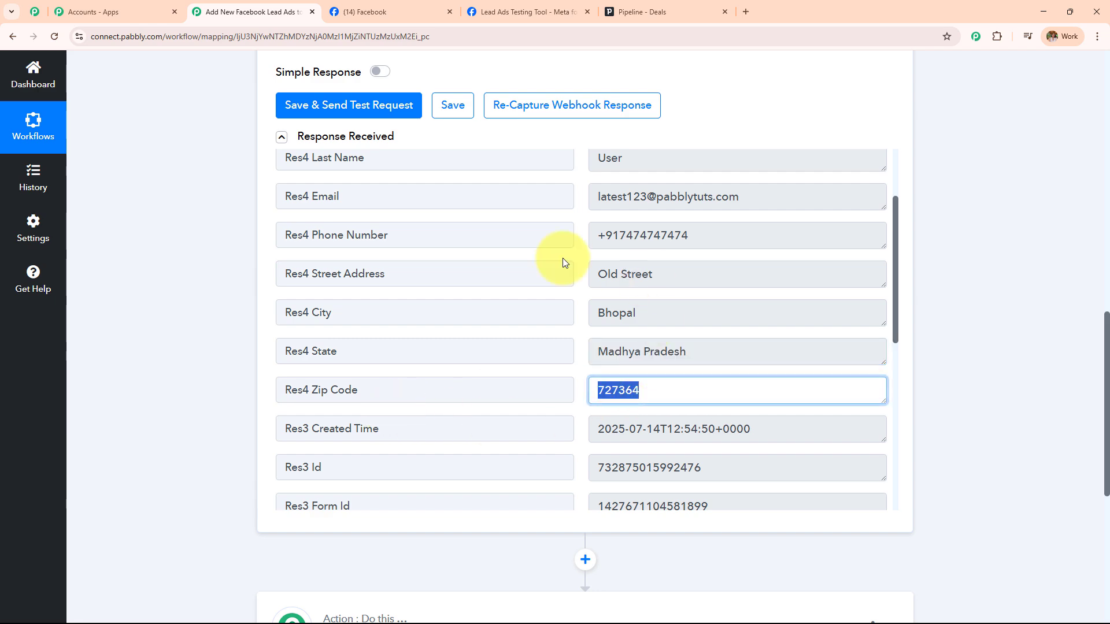
scroll(486, 403, up, 2)
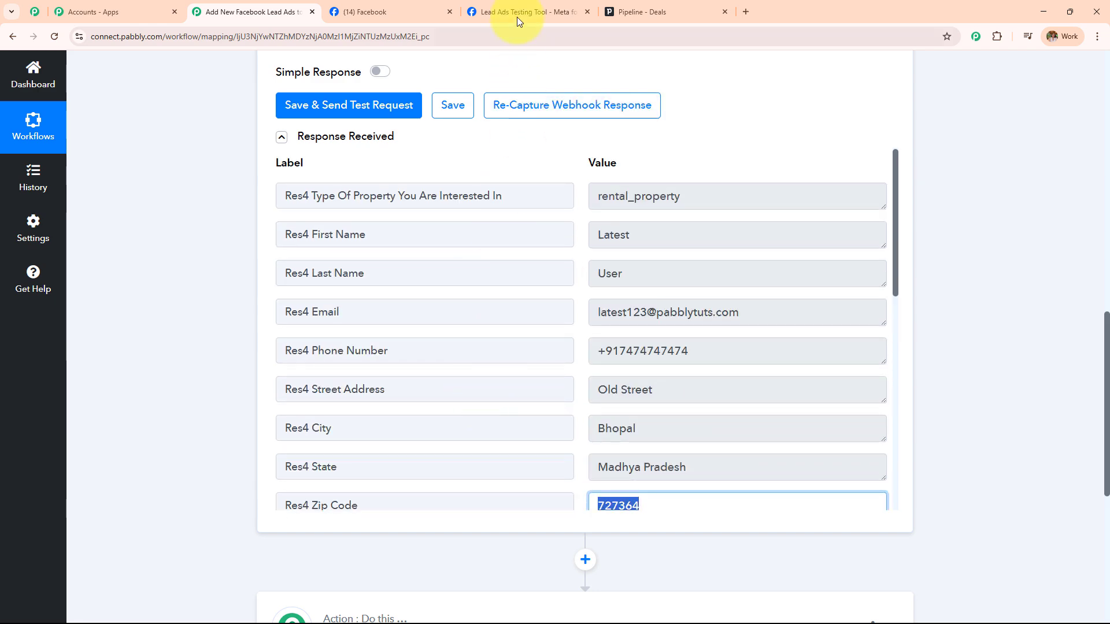
Glance at the Lead Ads Testing Tool, then collapse the Facebook Lead Ads trigger step
click(518, 11)
click(252, 11)
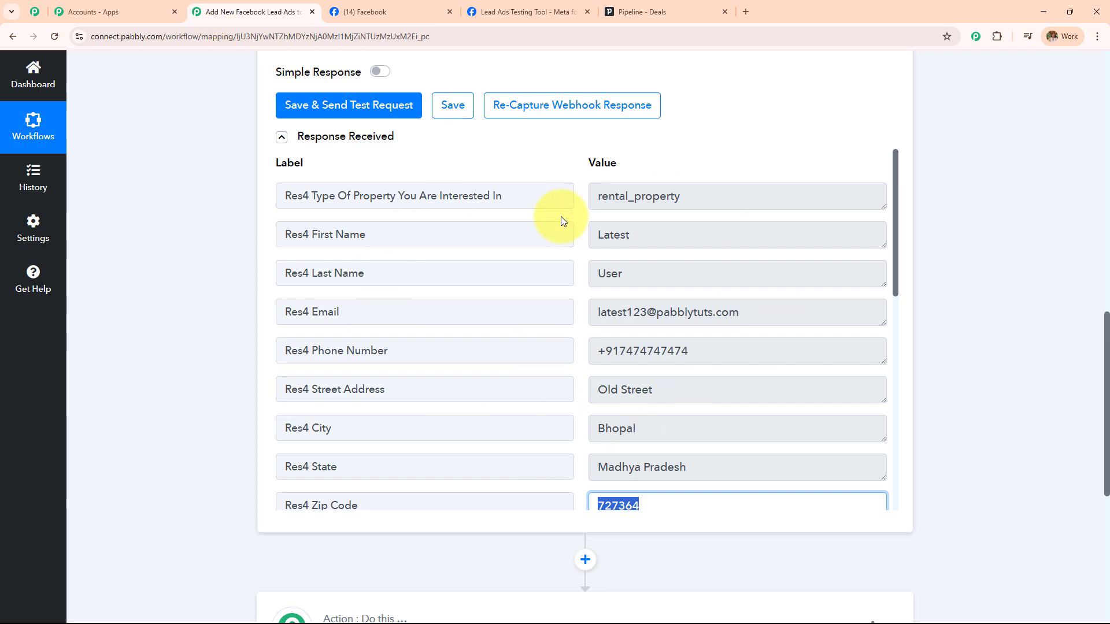
scroll(133, 303, up, 10)
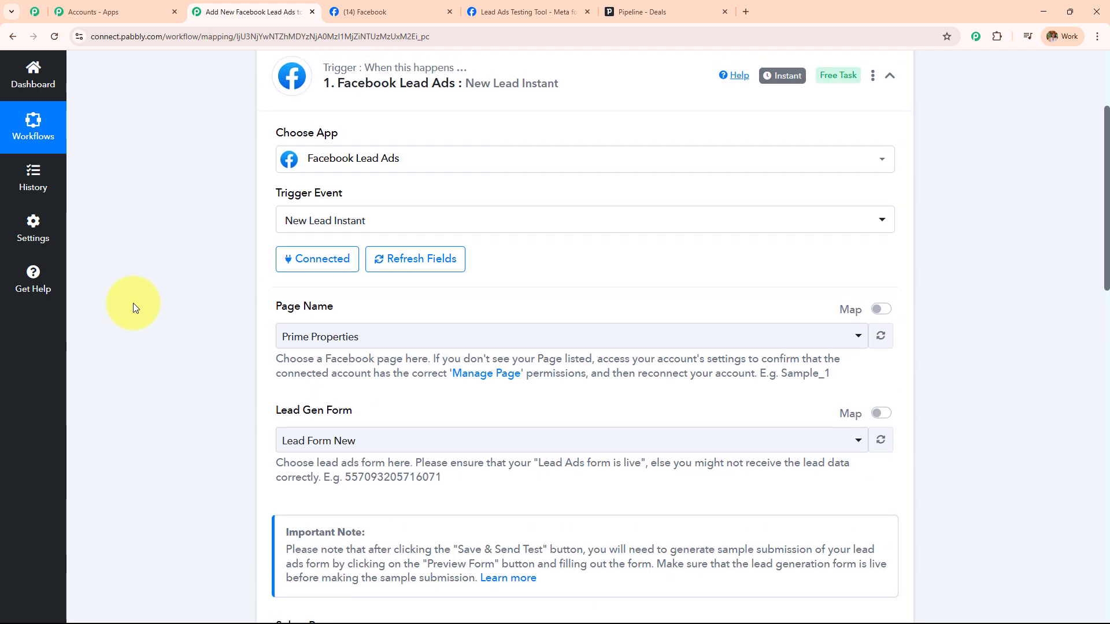
scroll(133, 302, up, 3)
click(706, 203)
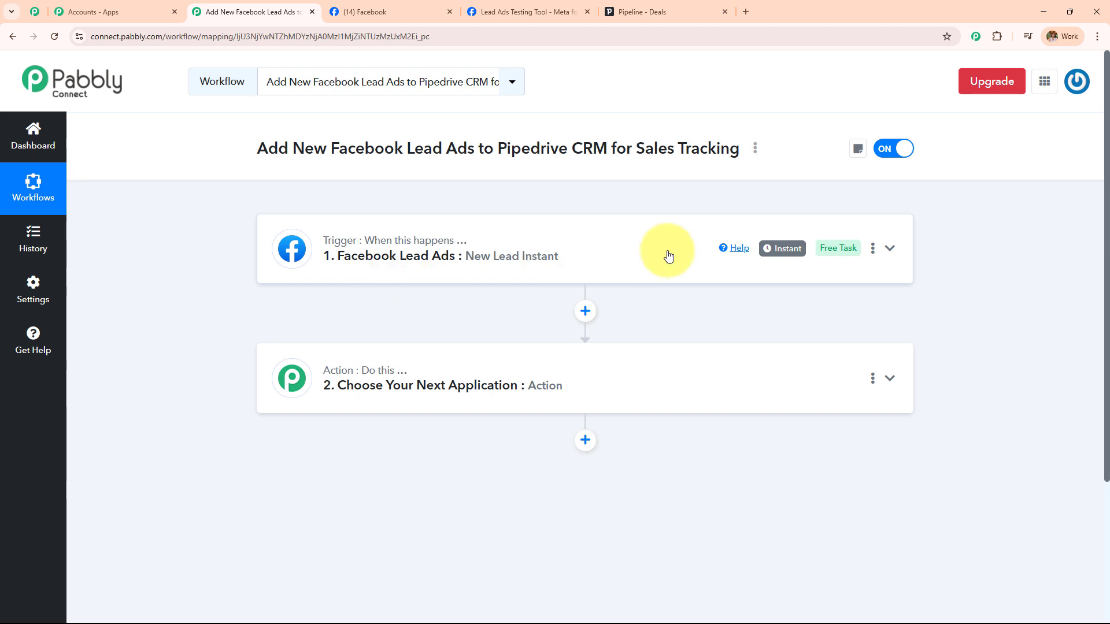
Set the empty action step to Pipedrive with the Create Deal event
click(601, 384)
click(528, 298)
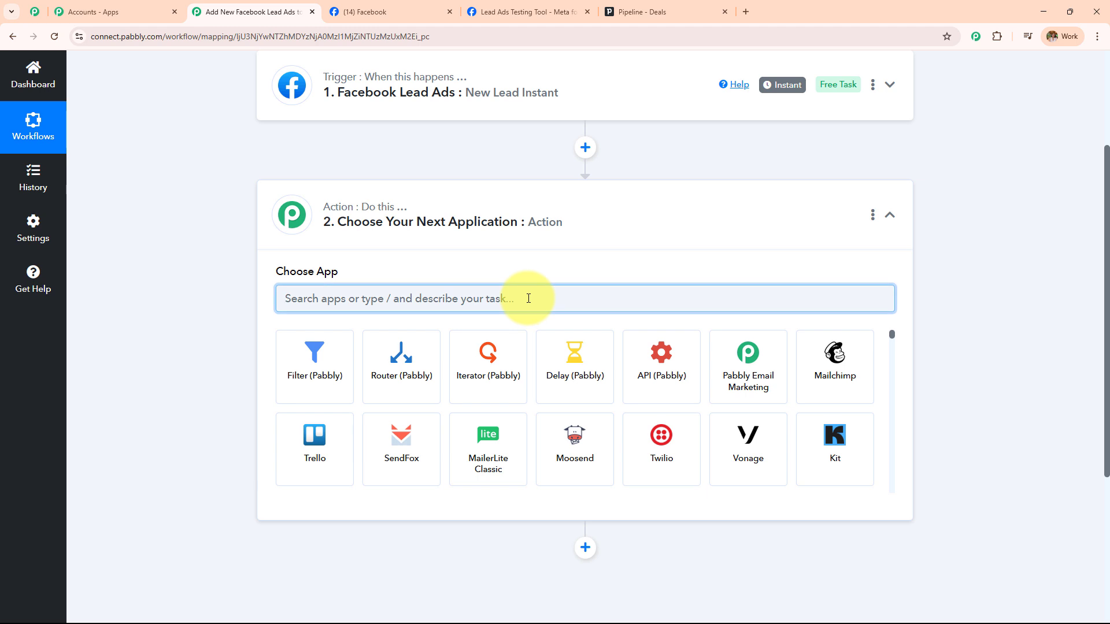
text(Pip)
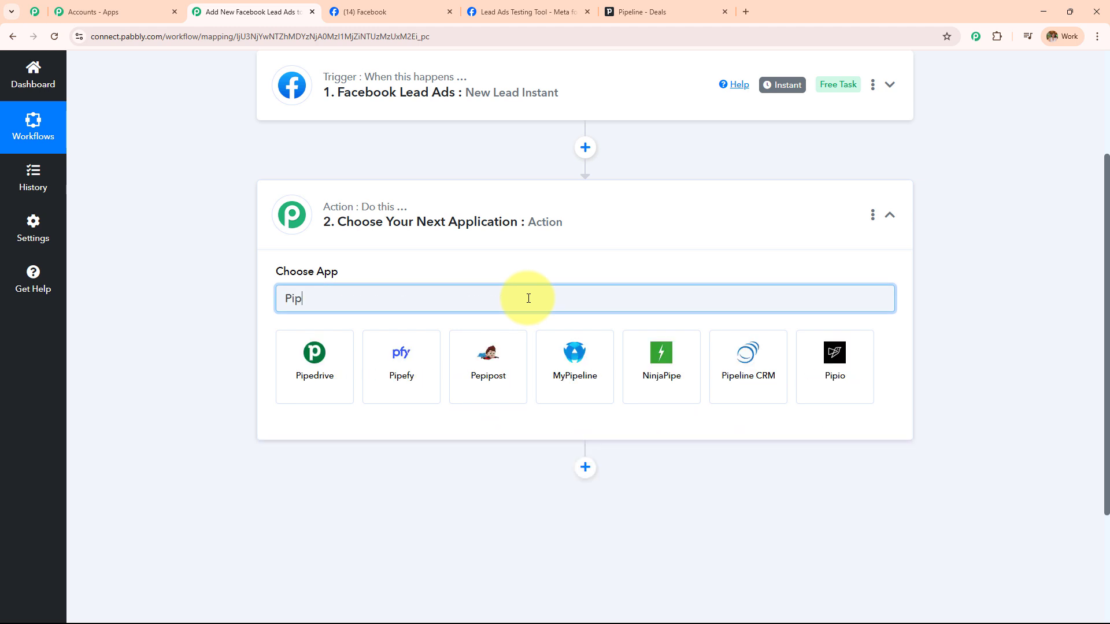
click(311, 377)
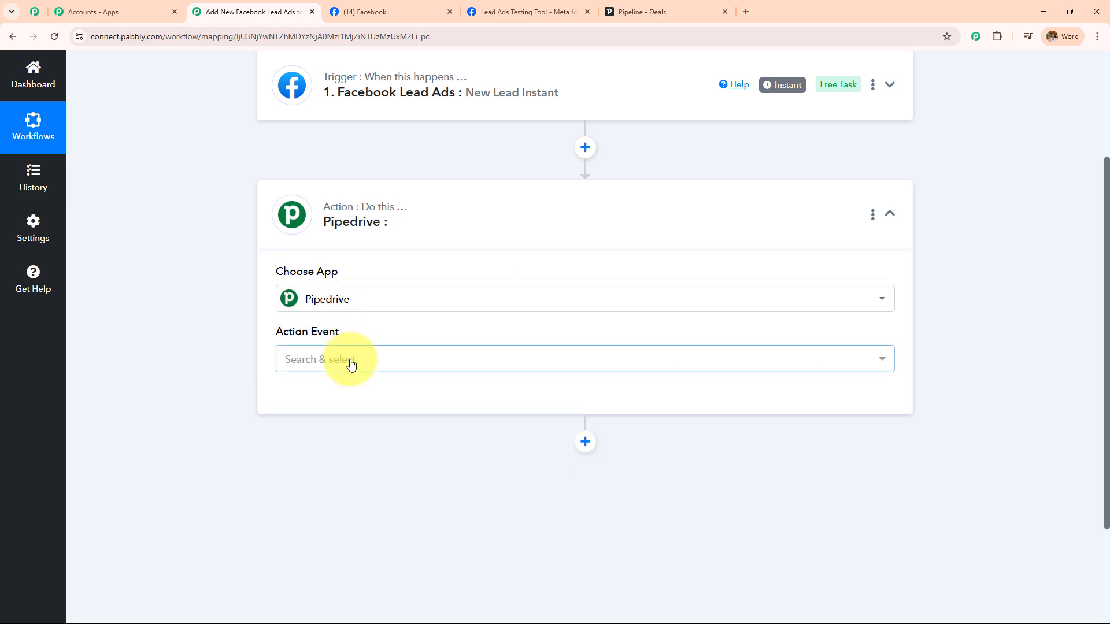
click(350, 361)
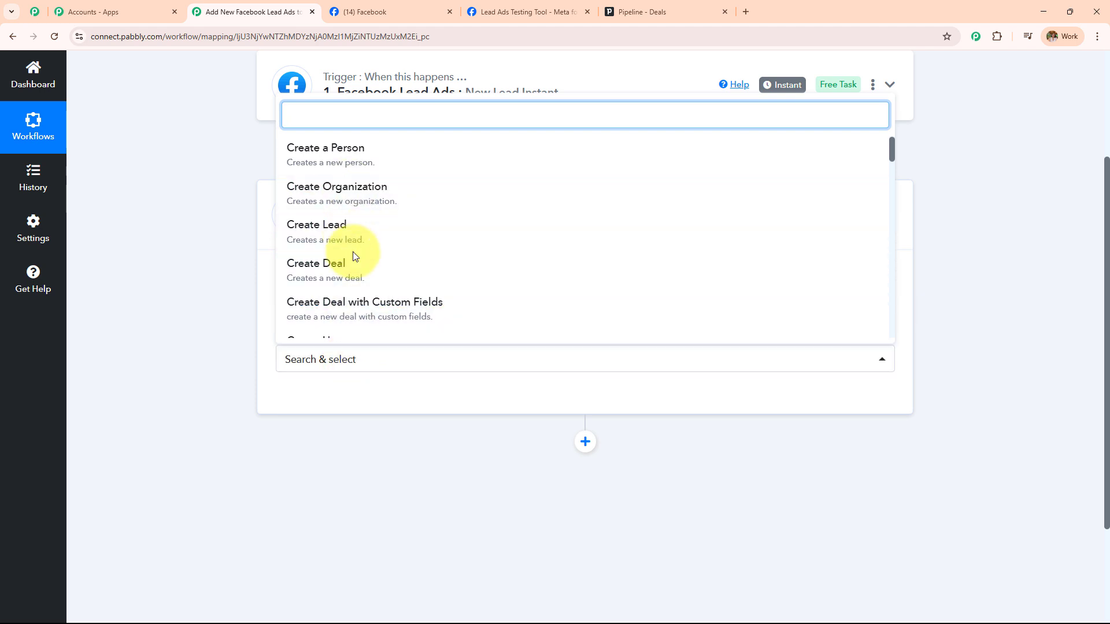
click(354, 267)
Start adding a new Pipedrive connection, noting that it requires an API Token
click(320, 391)
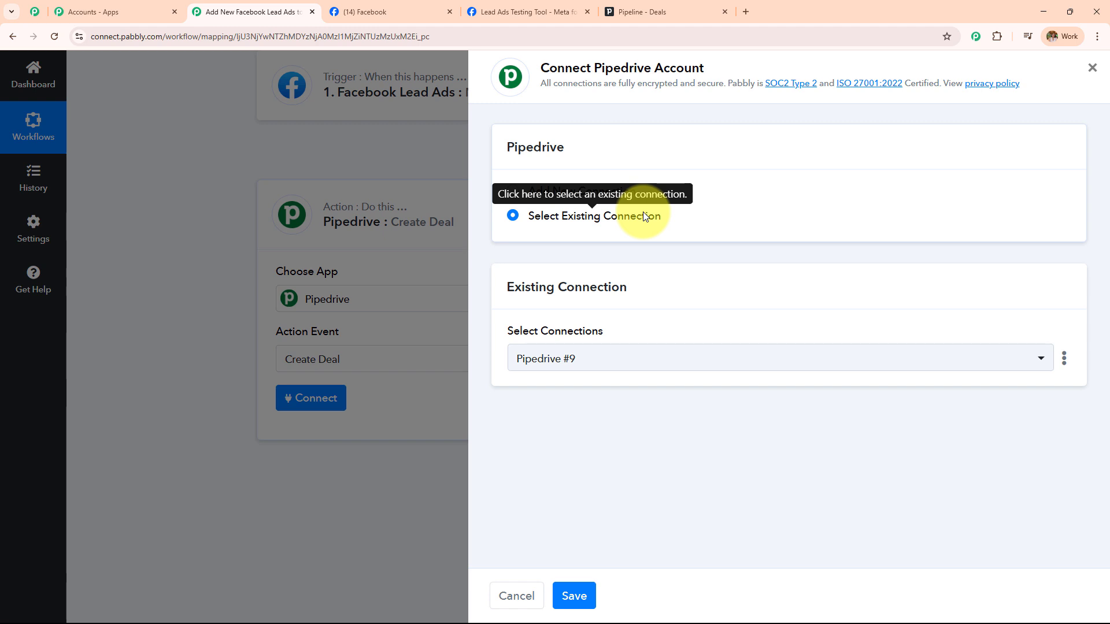
click(514, 191)
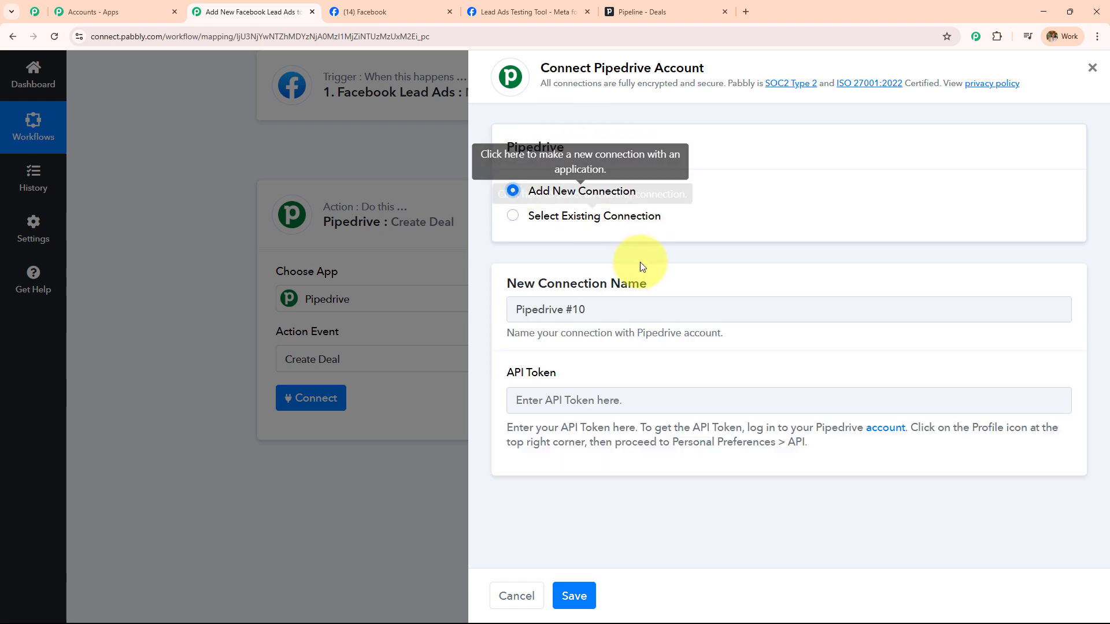
drag(504, 376, 629, 376)
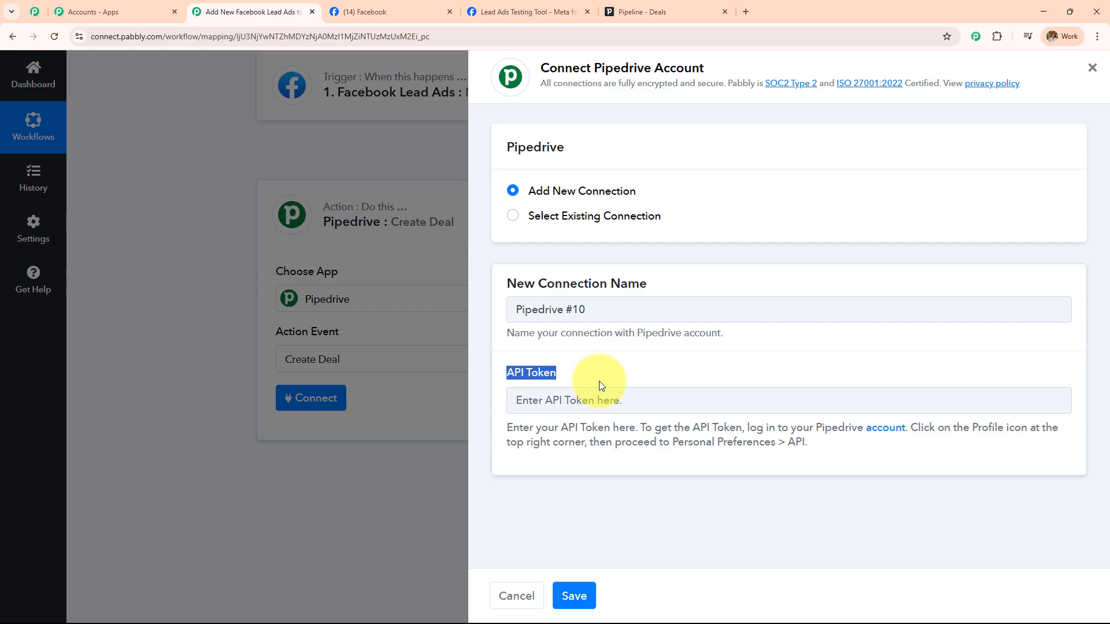
click(636, 12)
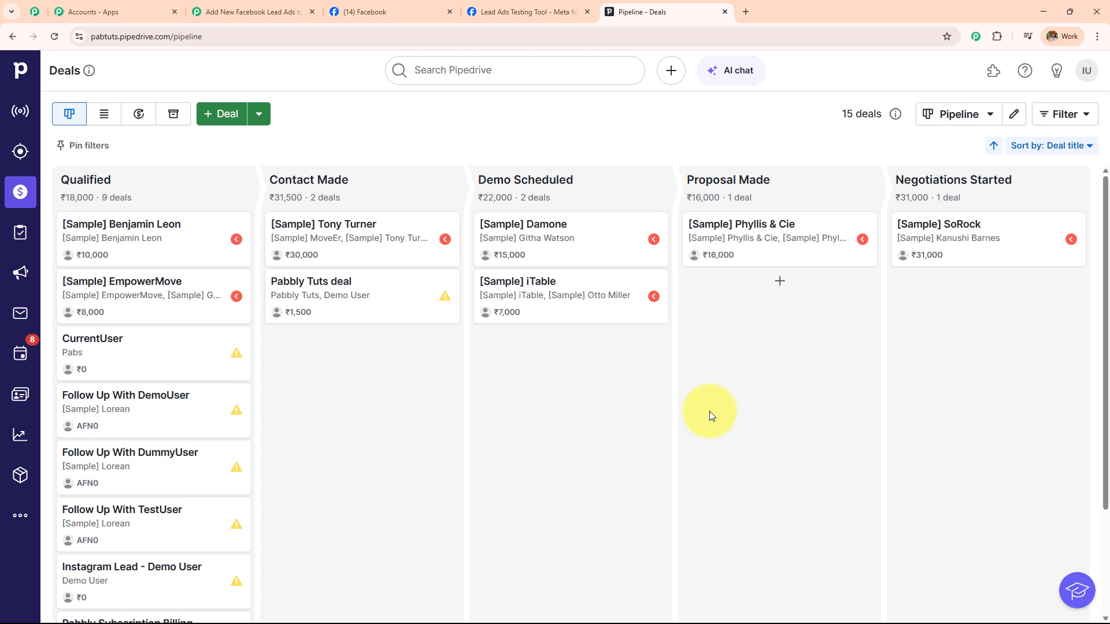
Copy the personal API token from Pipedrive's Personal preferences API page
click(1086, 71)
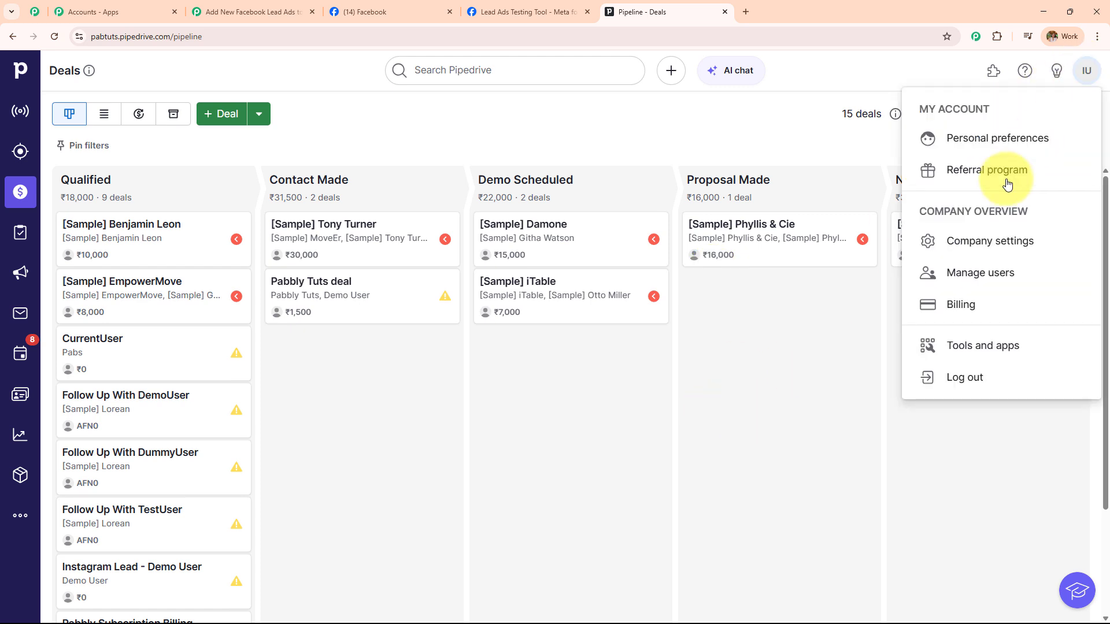
click(997, 143)
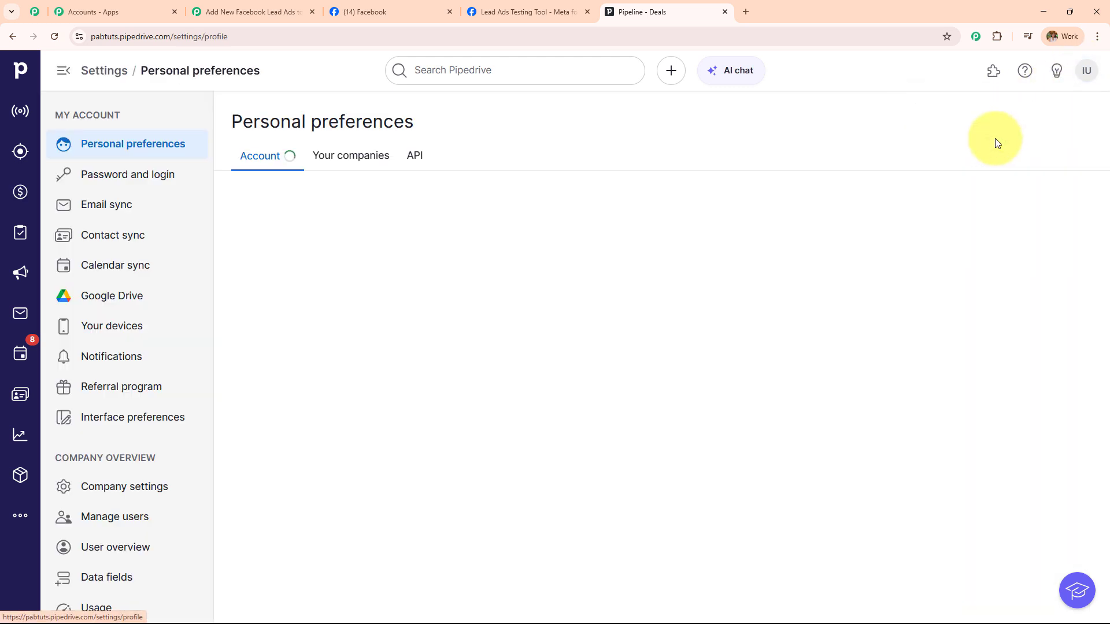
click(391, 166)
click(524, 234)
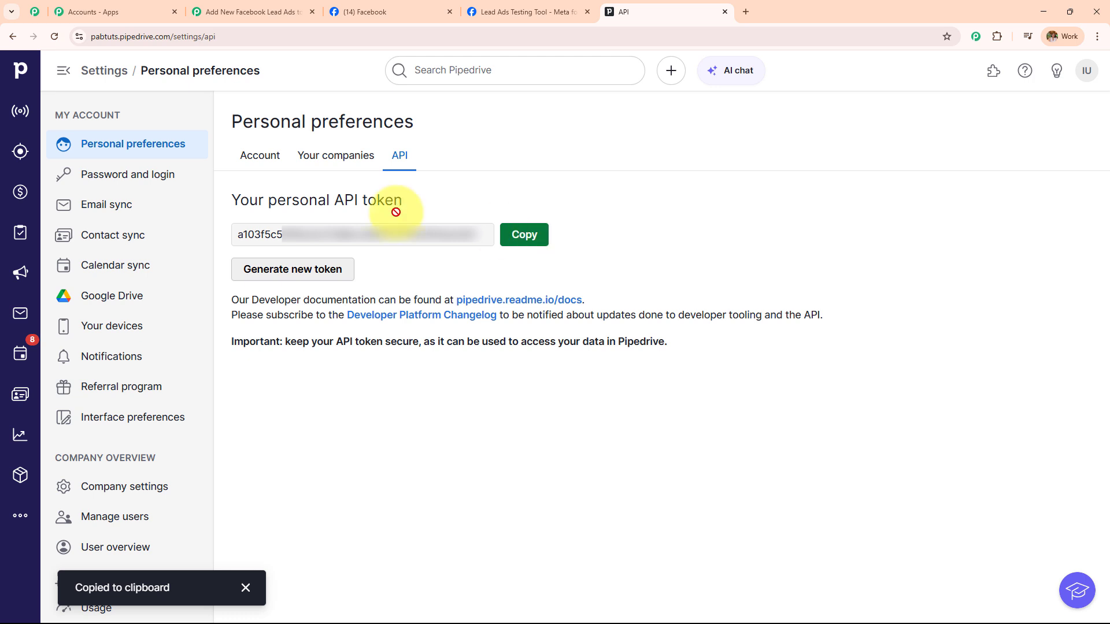
click(237, 11)
Paste the copied API token and save, exposing Title, Status, Pipeline, Stage and Owner fields
click(554, 399)
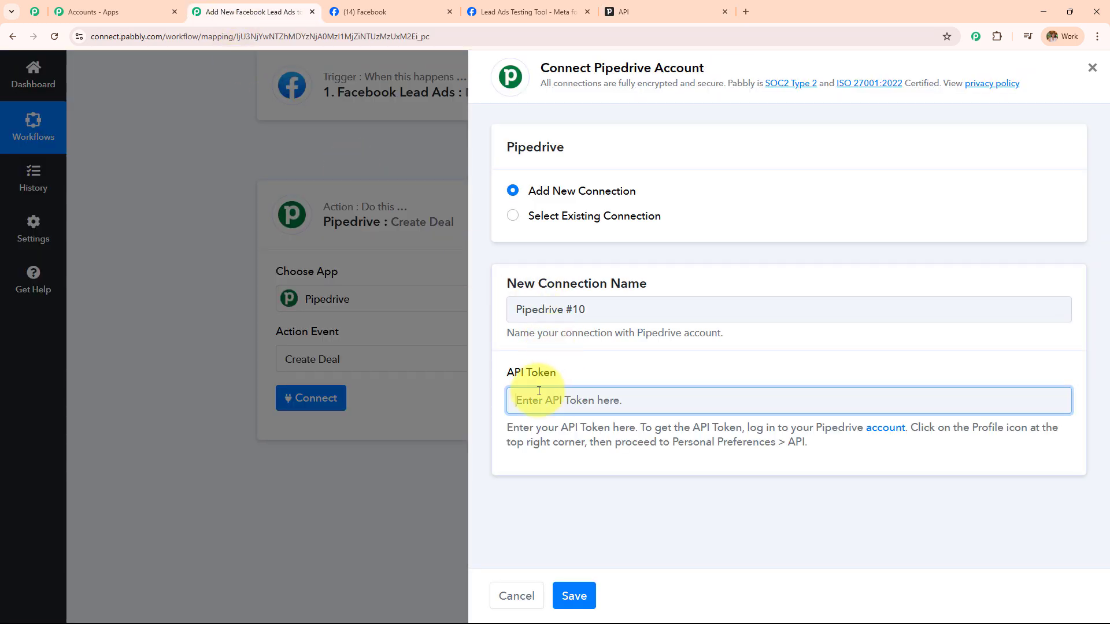
key(ctrl+v)
click(581, 596)
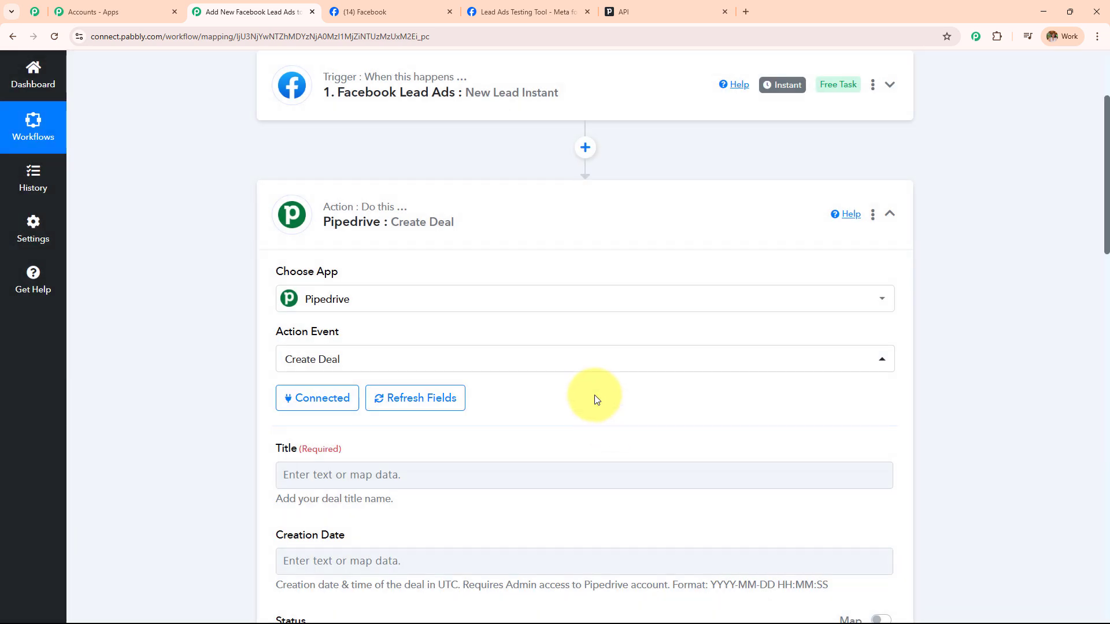
scroll(556, 263, down, 8)
scroll(555, 262, down, 12)
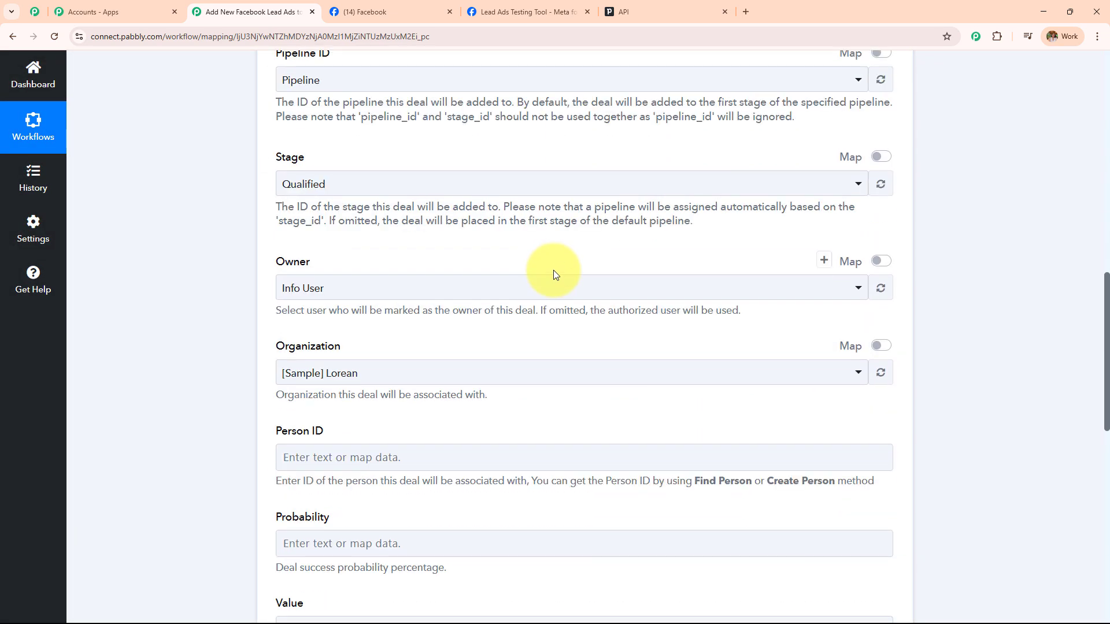
scroll(554, 280, up, 5)
scroll(556, 281, up, 10)
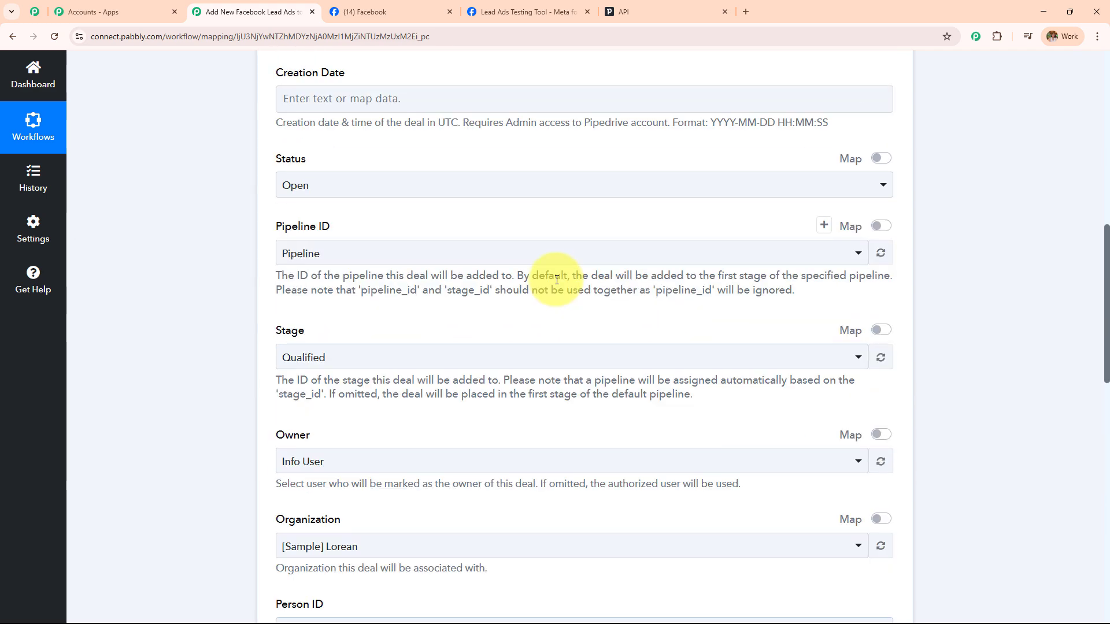
scroll(405, 304, down, 10)
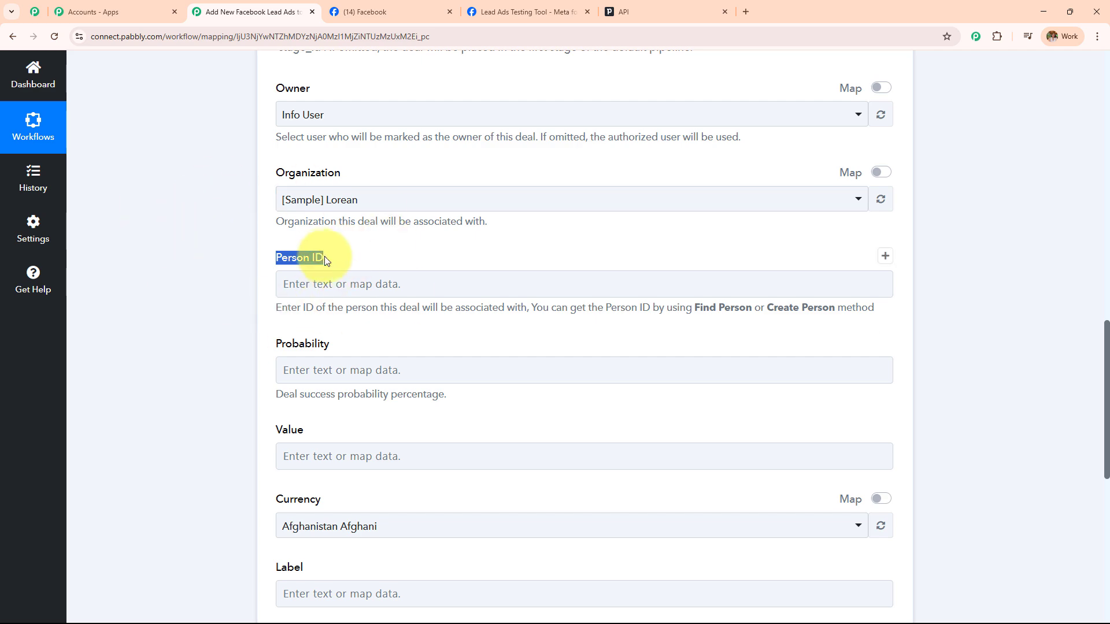
scroll(320, 262, up, 15)
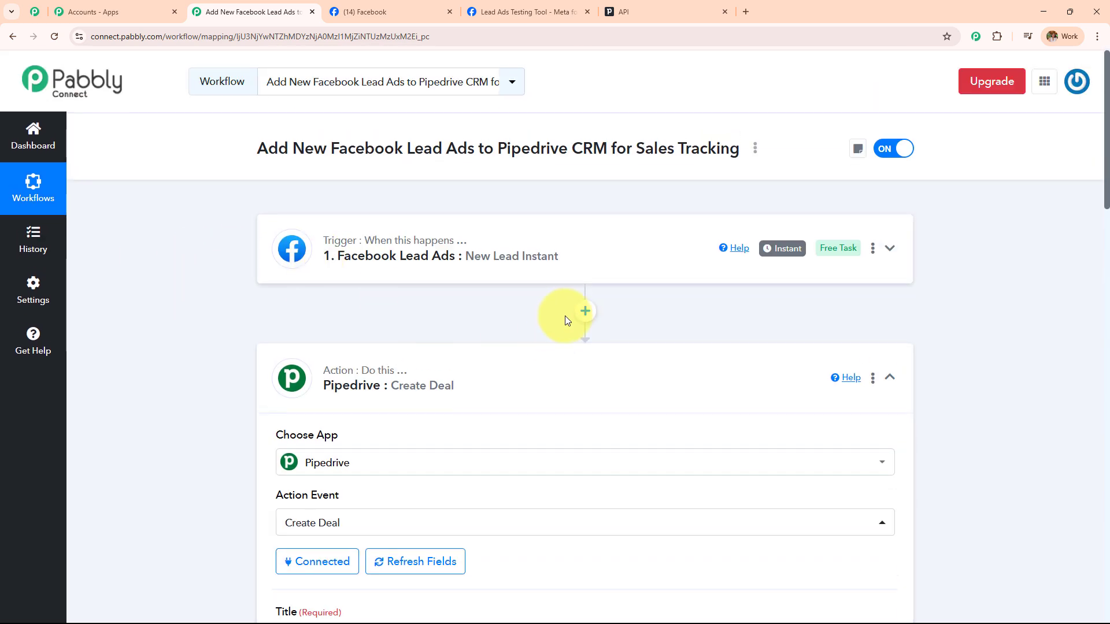
Add a Pipedrive Create a Person step before Create Deal, connected via existing Pipedrive #10
click(585, 312)
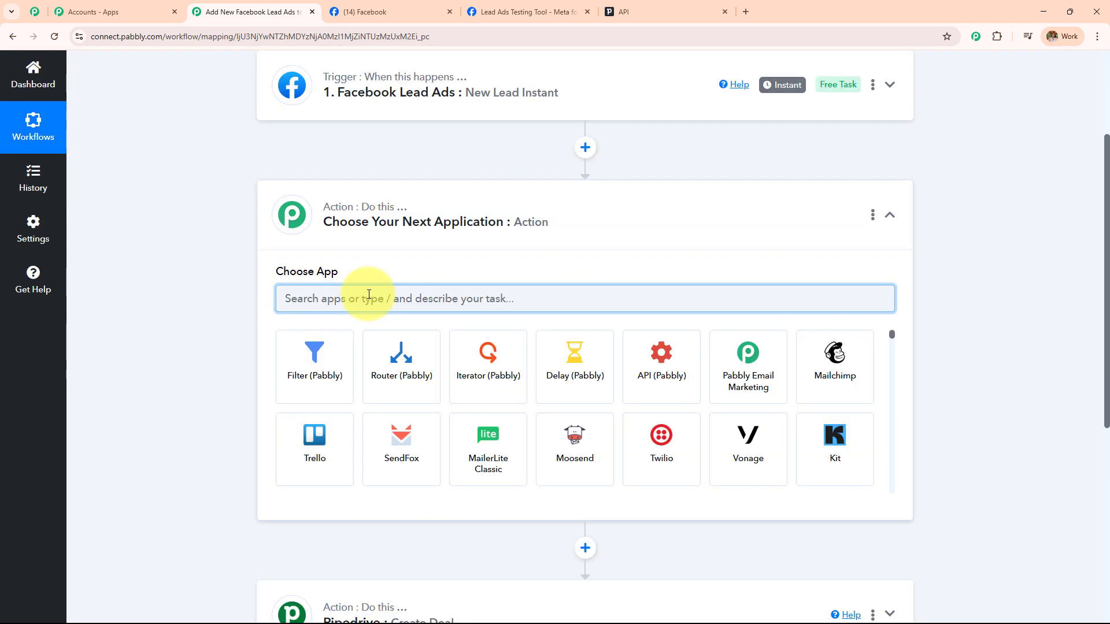
text(Piped)
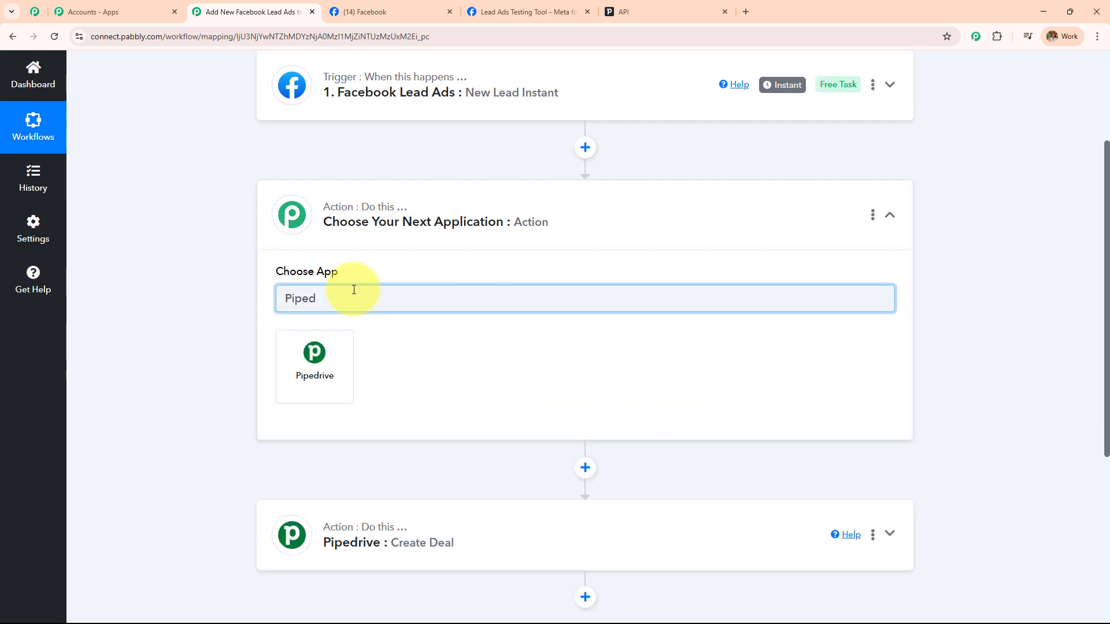
click(341, 370)
click(339, 367)
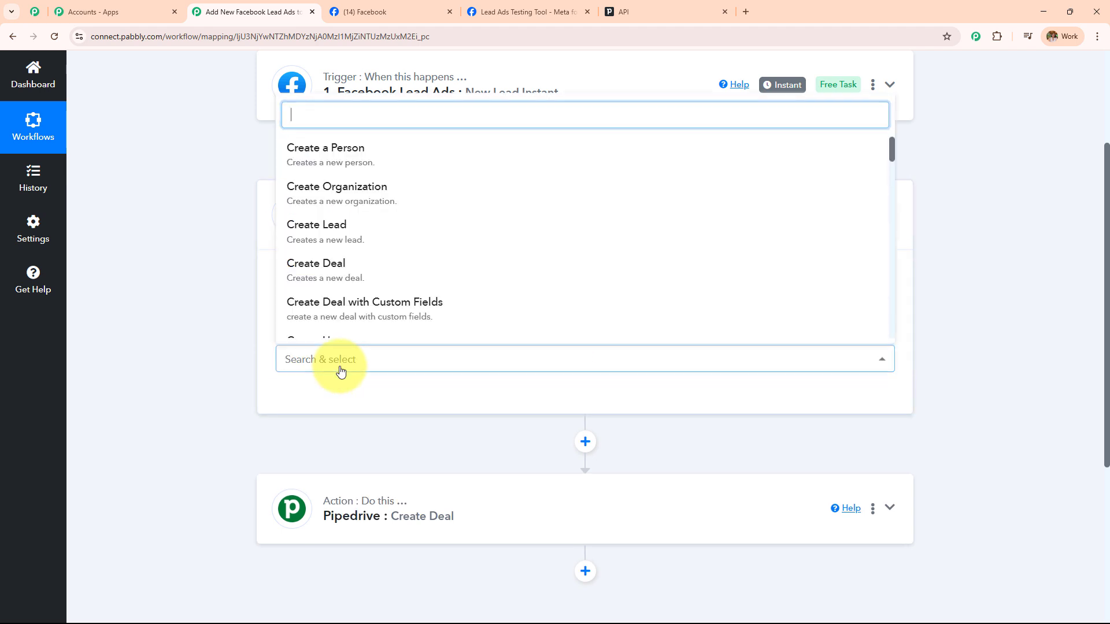
click(345, 151)
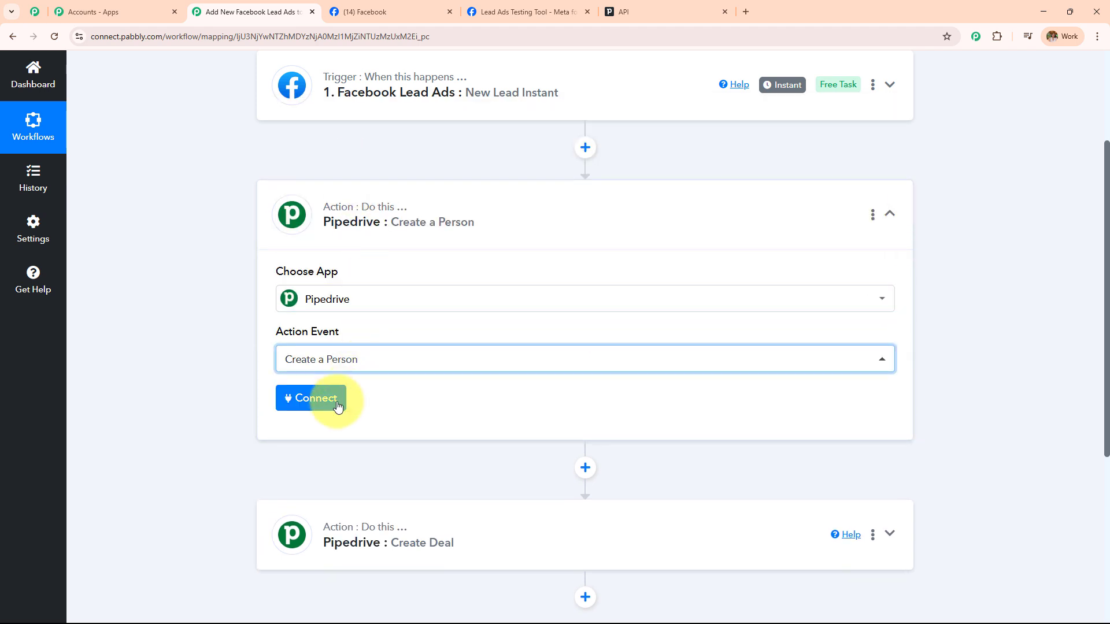
click(336, 404)
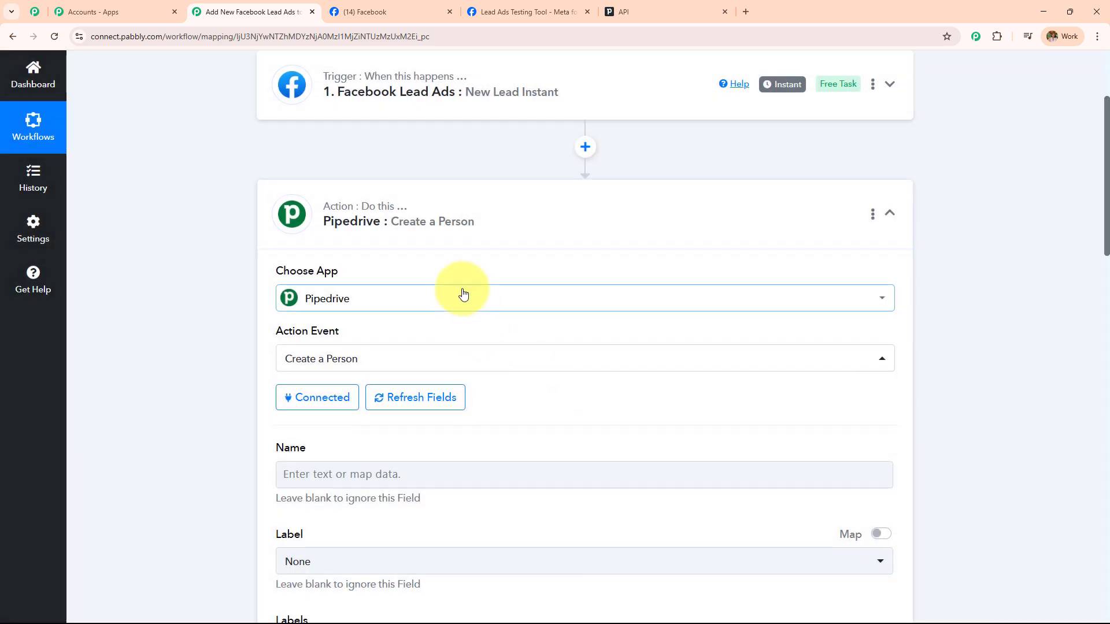
scroll(401, 252, down, 4)
click(401, 252)
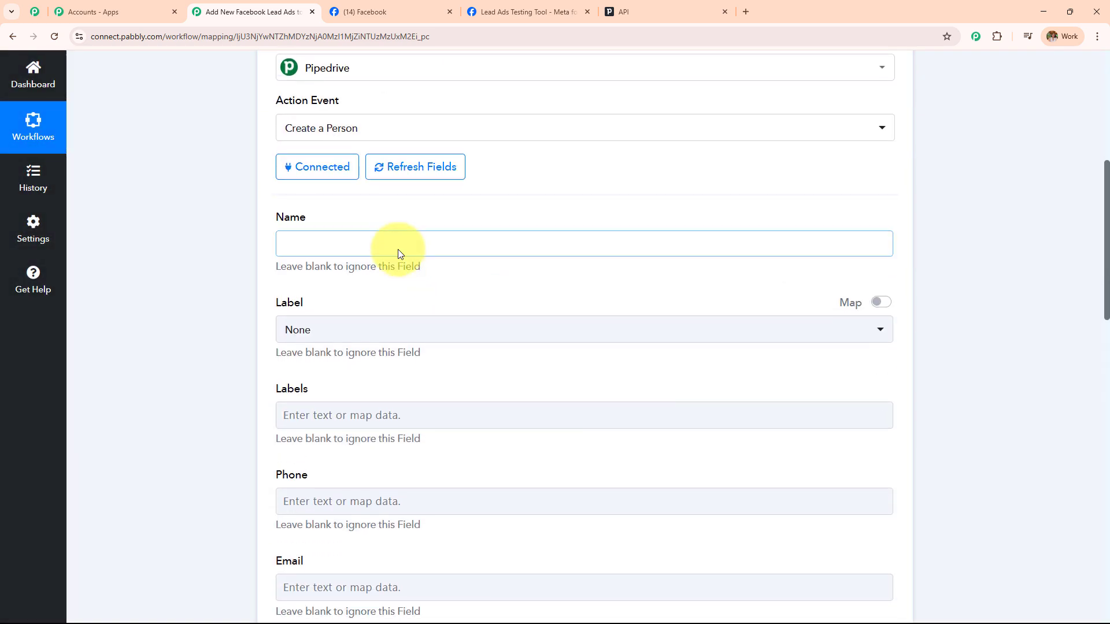
Map the lead's first name and last name into the person's Name field
drag(269, 223, 374, 230)
click(226, 331)
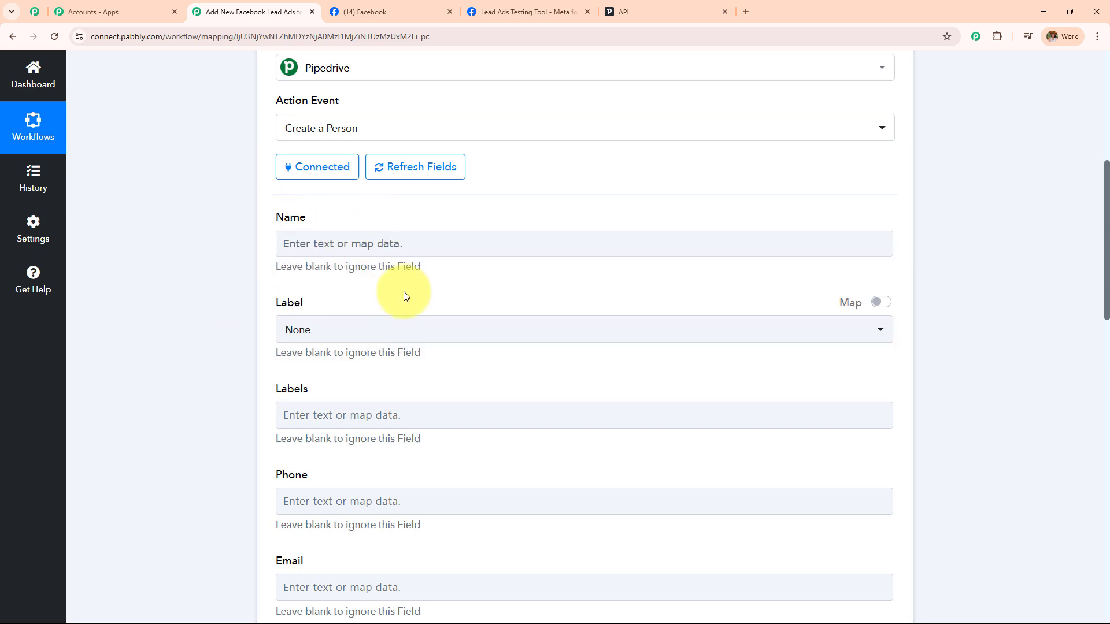
scroll(403, 292, down, 12)
scroll(404, 302, up, 15)
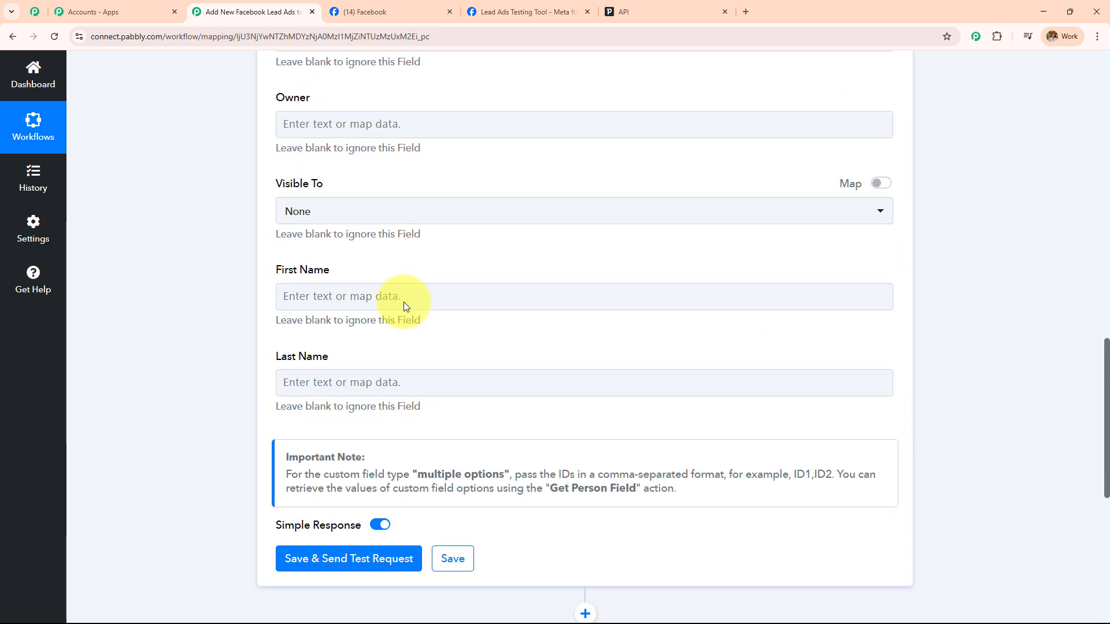
scroll(405, 302, up, 2)
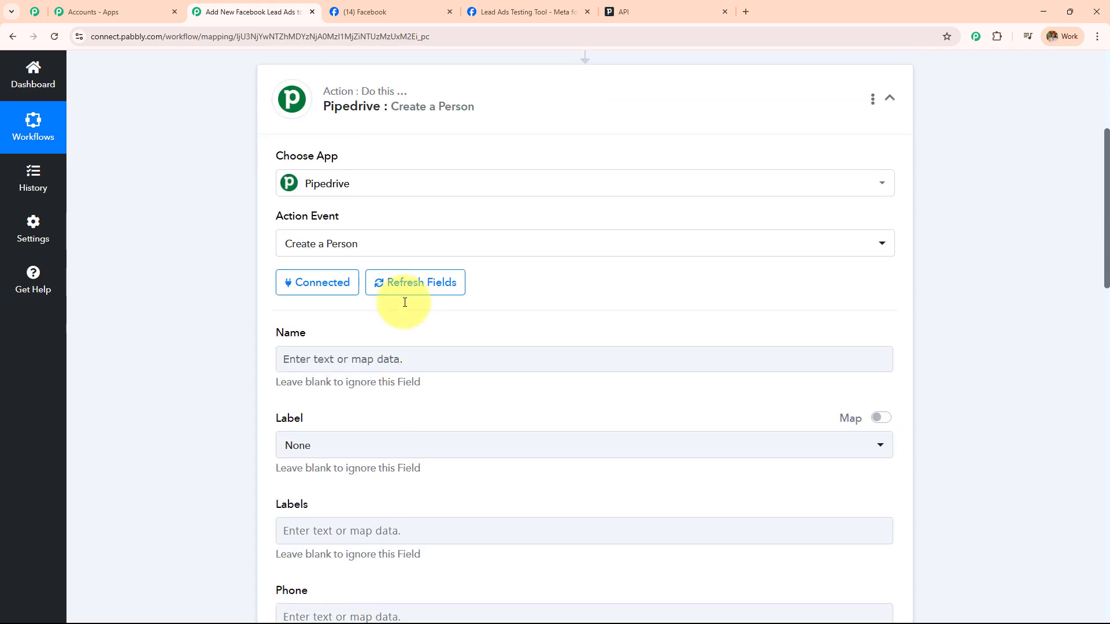
scroll(403, 302, down, 3)
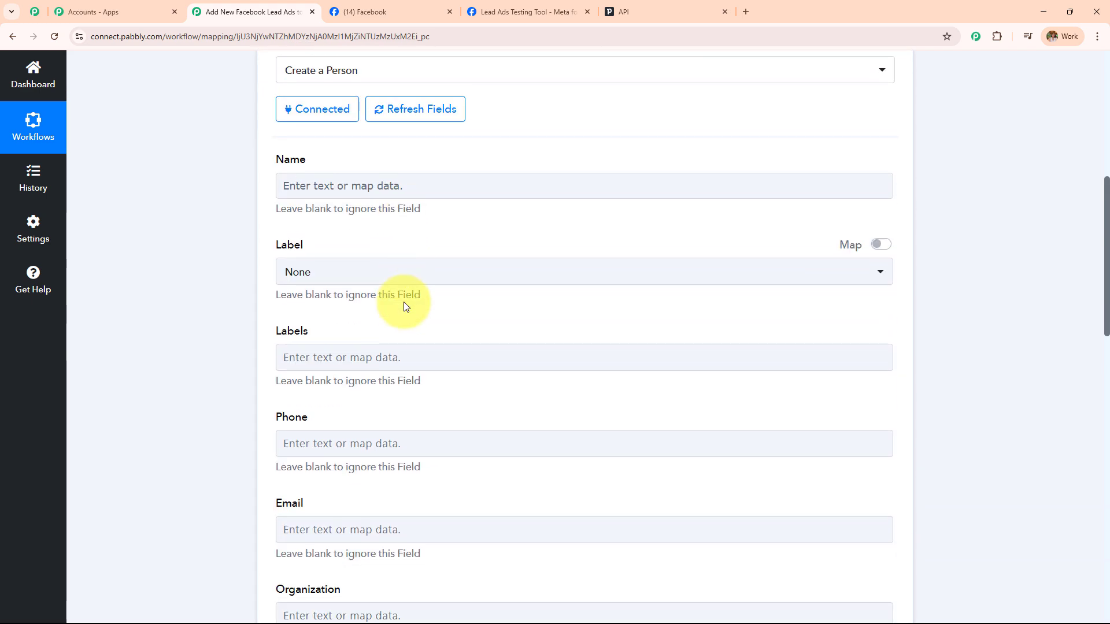
scroll(403, 304, down, 3)
scroll(404, 301, up, 5)
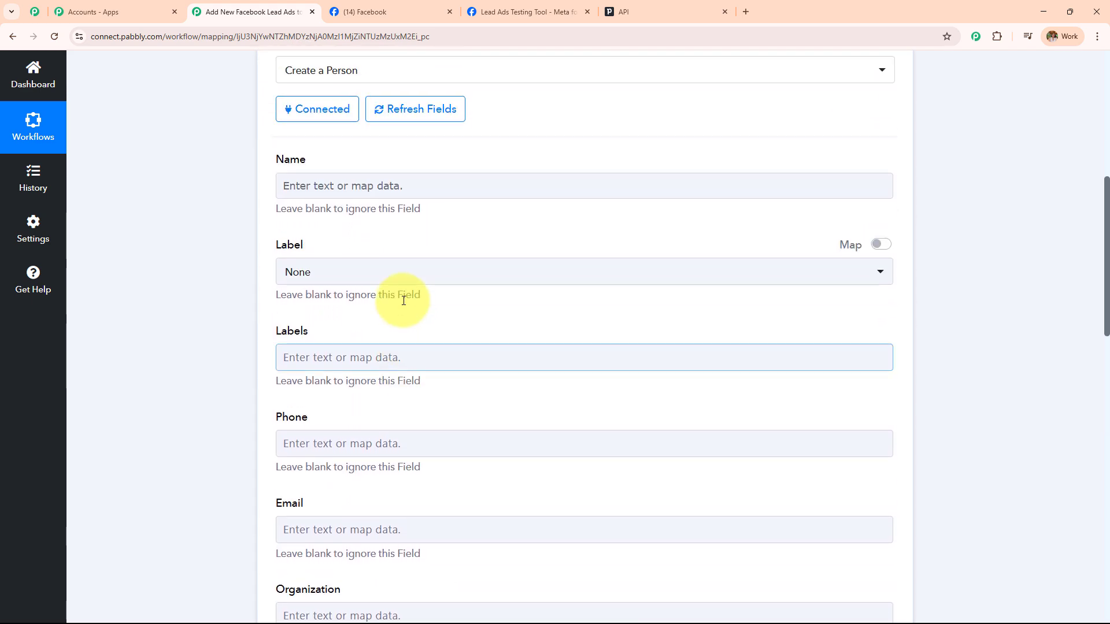
scroll(404, 300, down, 2)
scroll(404, 300, up, 7)
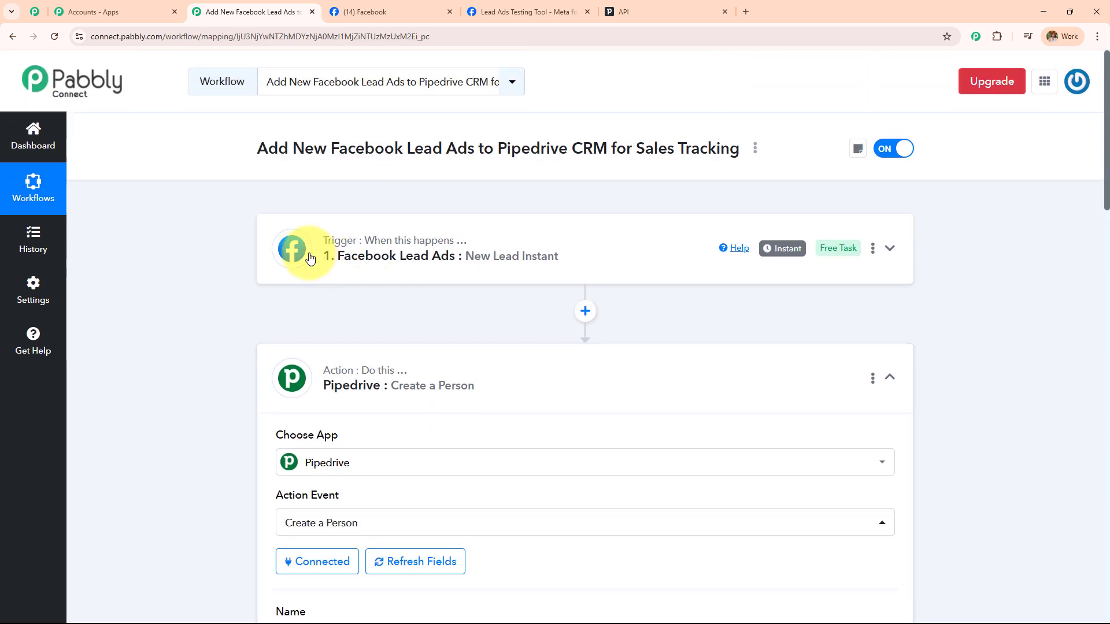
scroll(545, 272, down, 8)
click(396, 175)
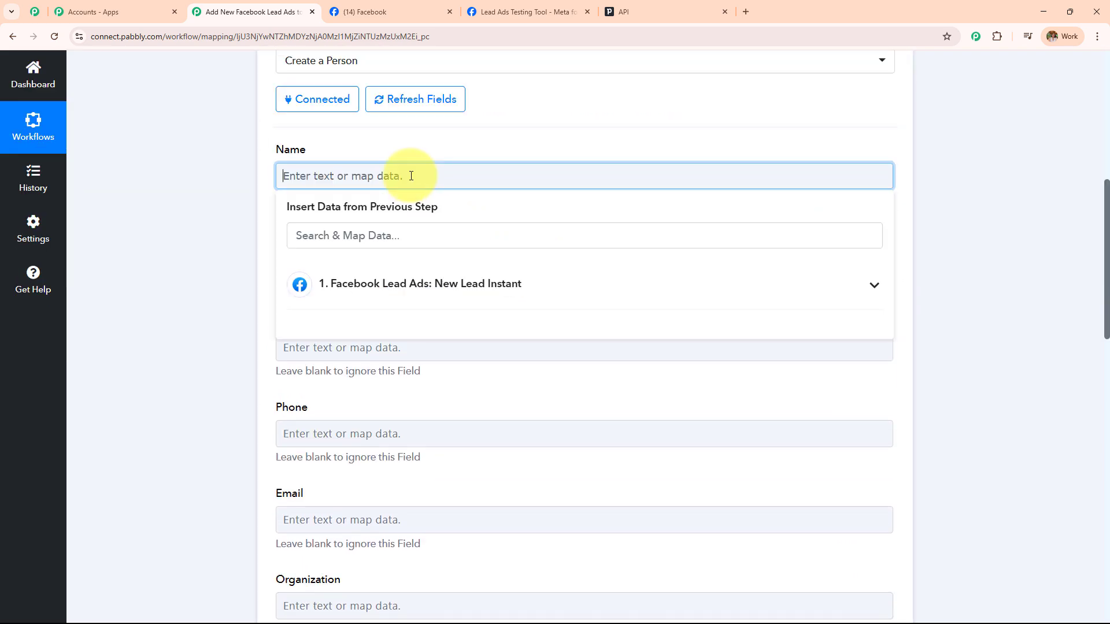
click(437, 272)
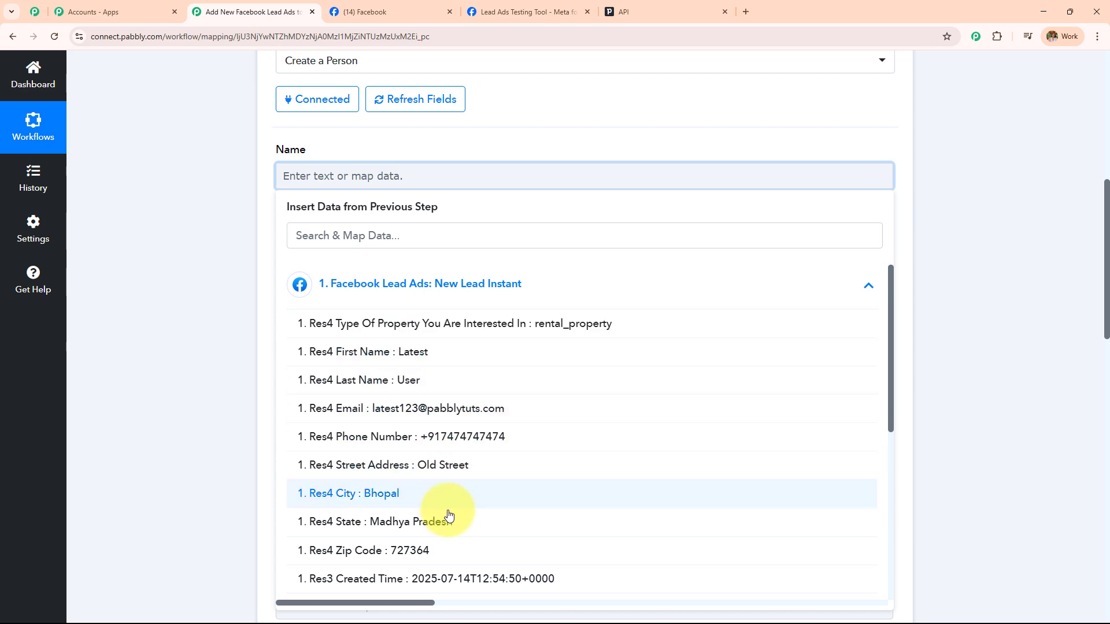
scroll(453, 508, down, 10)
scroll(451, 521, up, 10)
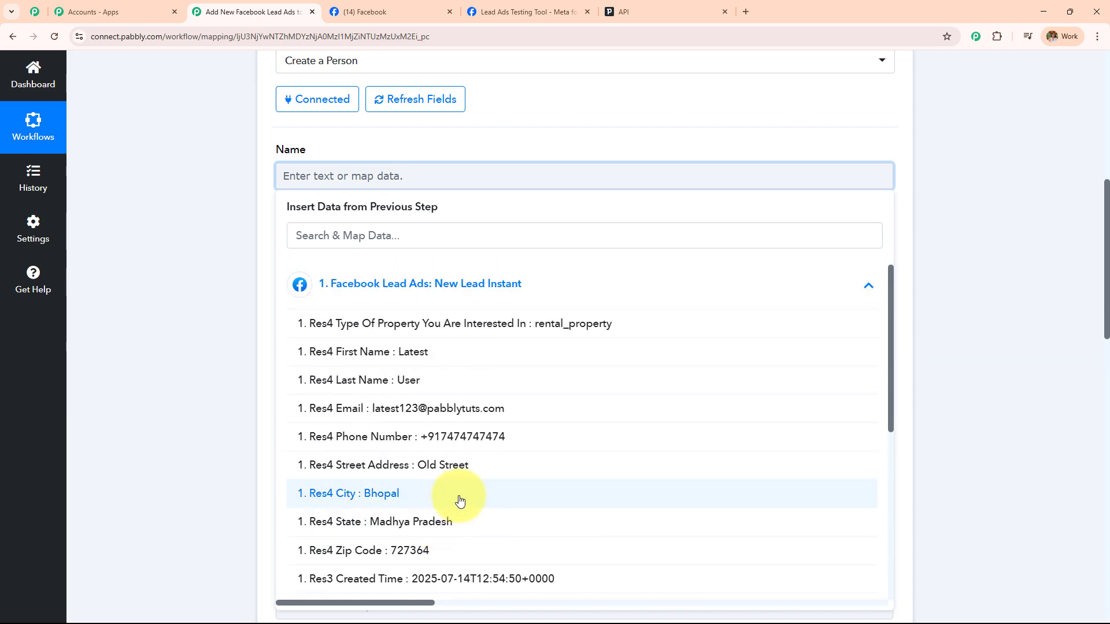
click(485, 351)
click(454, 386)
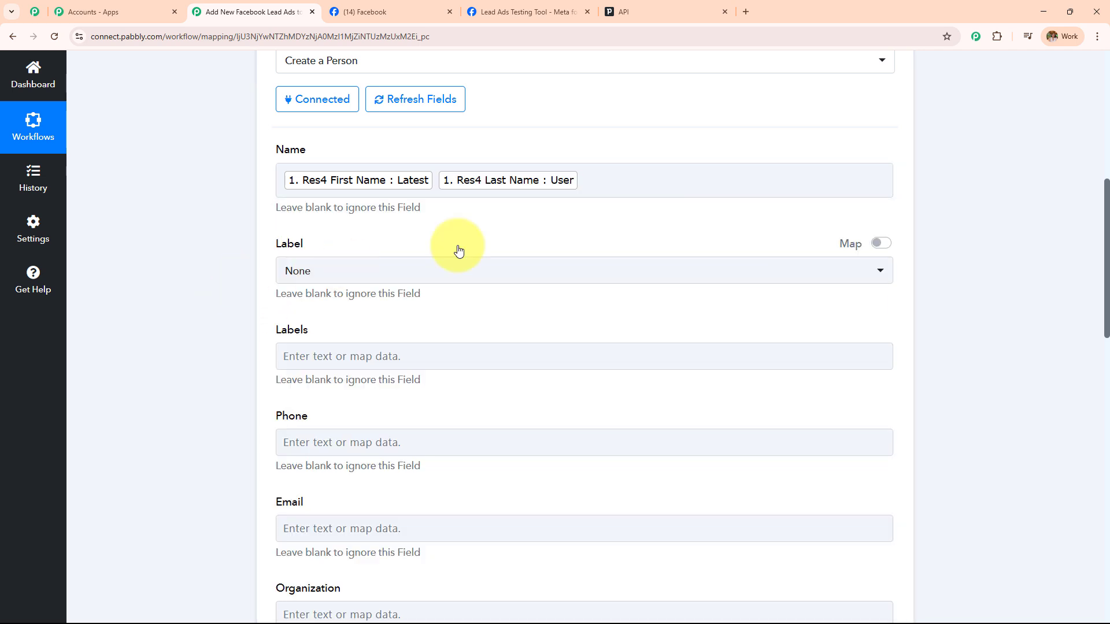
Set Label to Customer and map the lead's phone number into Phone
scroll(486, 231, down, 2)
click(415, 162)
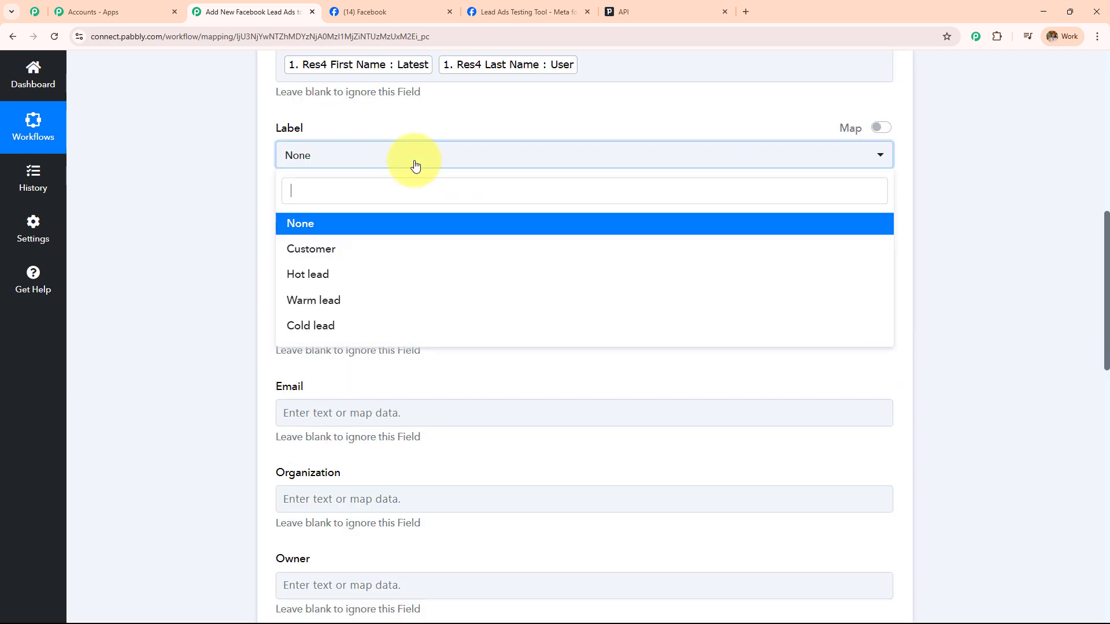
click(379, 252)
scroll(397, 227, down, 1)
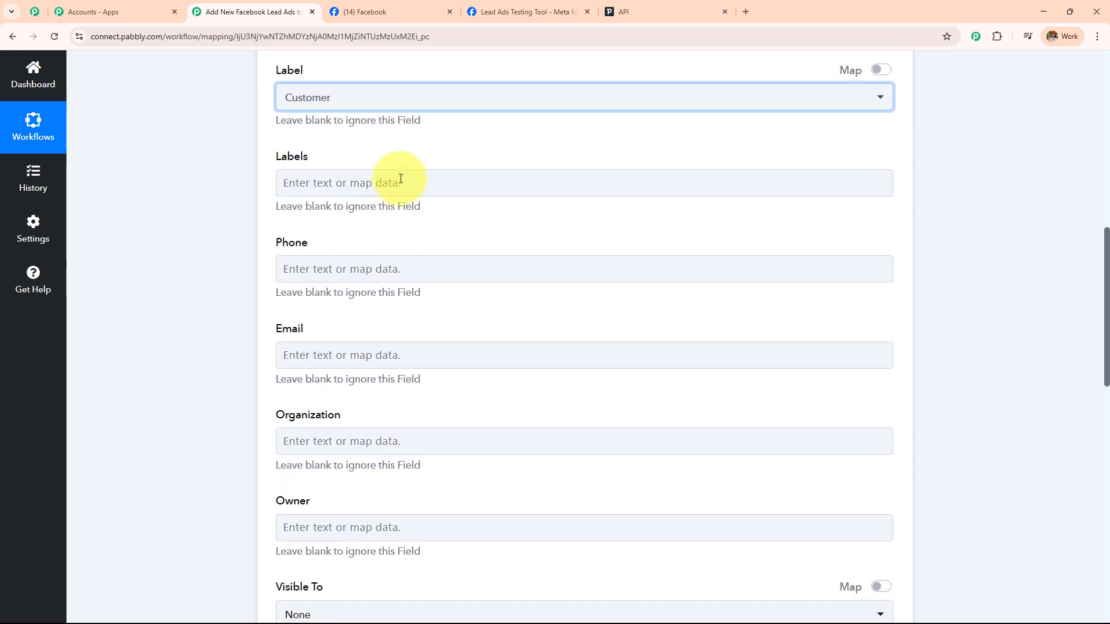
click(401, 257)
click(397, 371)
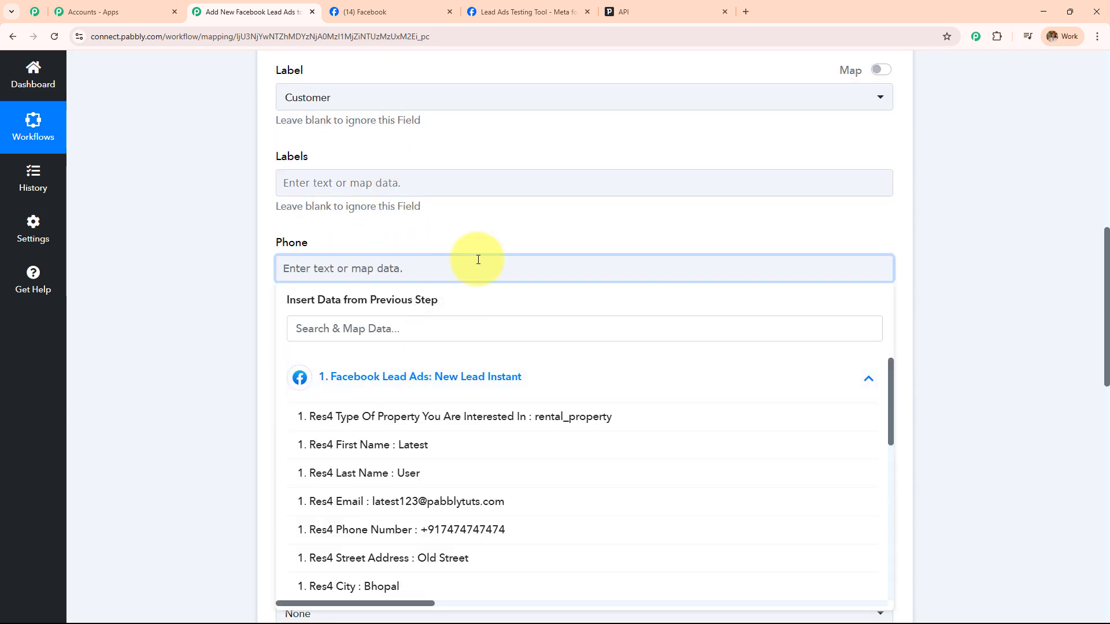
scroll(441, 451, down, 3)
click(433, 343)
click(439, 363)
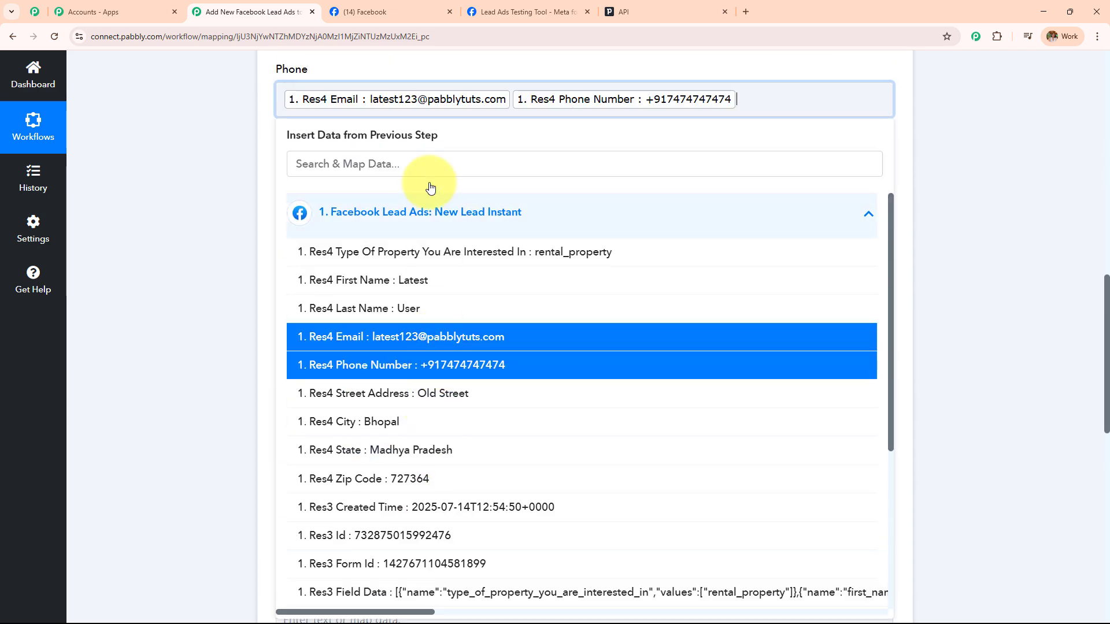
click(423, 106)
key(BackSpace)
click(238, 149)
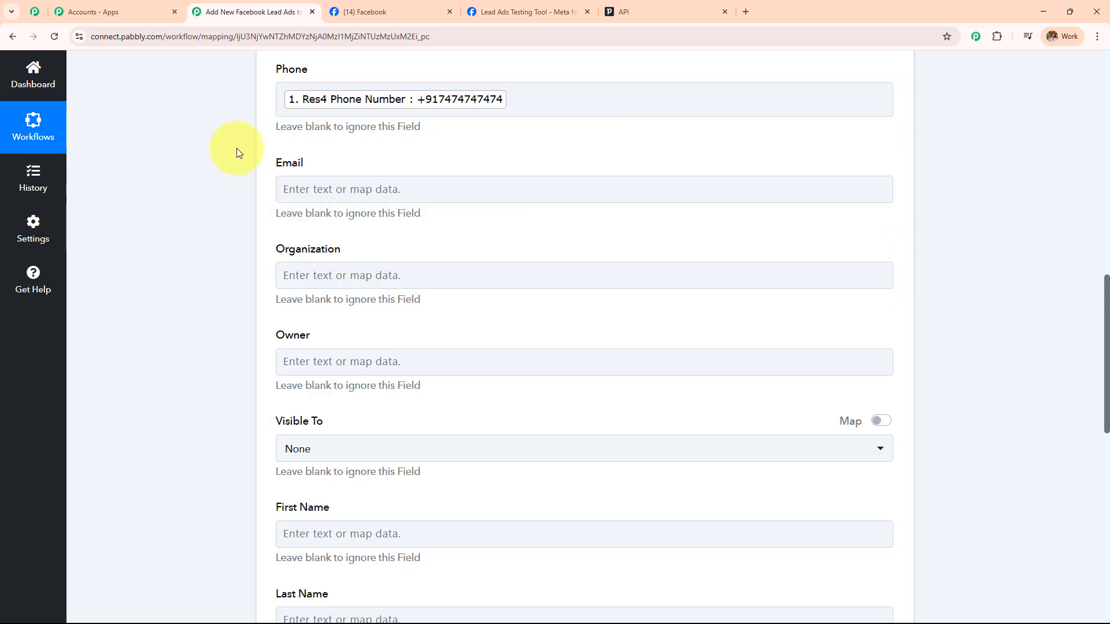
Map the lead's email into Email, leaving Organization empty
click(338, 189)
click(396, 298)
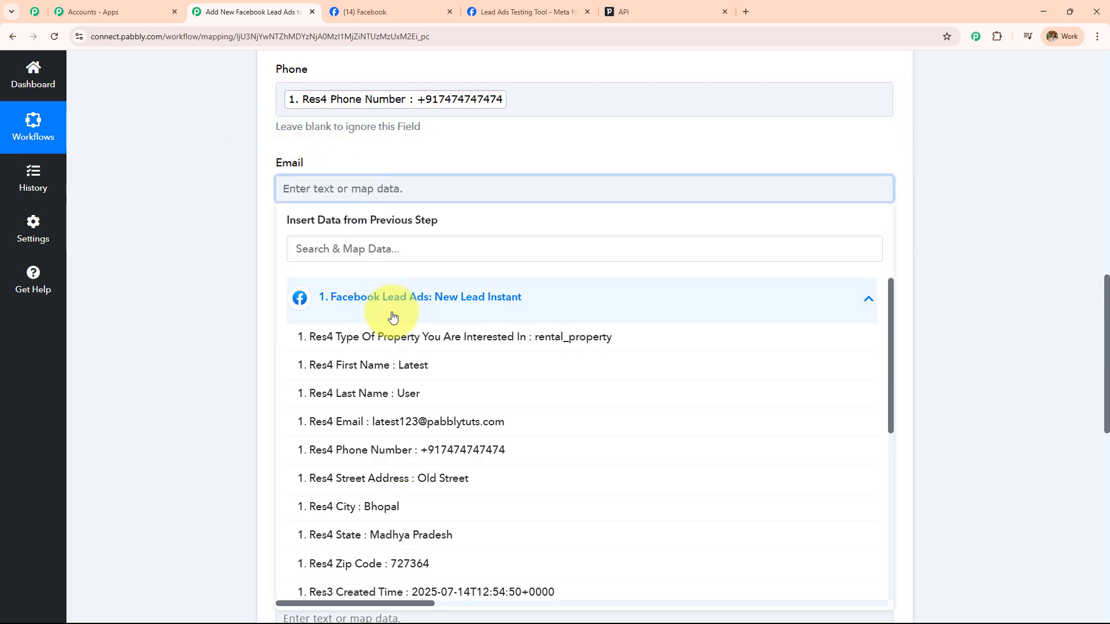
click(414, 422)
click(205, 287)
scroll(470, 248, down, 1)
click(453, 228)
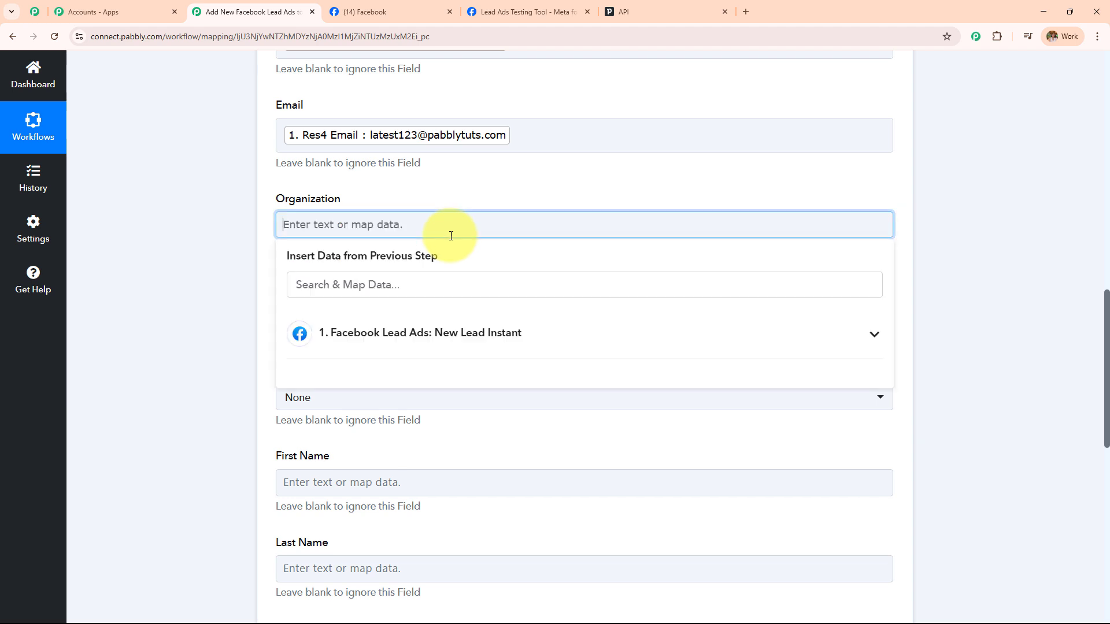
click(227, 256)
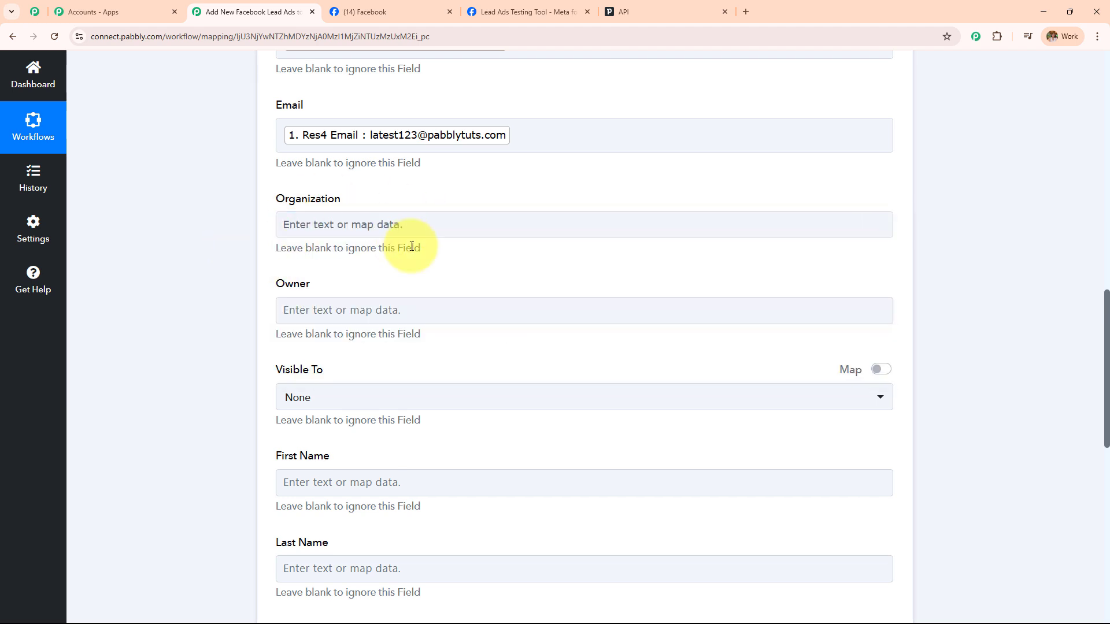
scroll(404, 243, up, 3)
scroll(344, 287, down, 5)
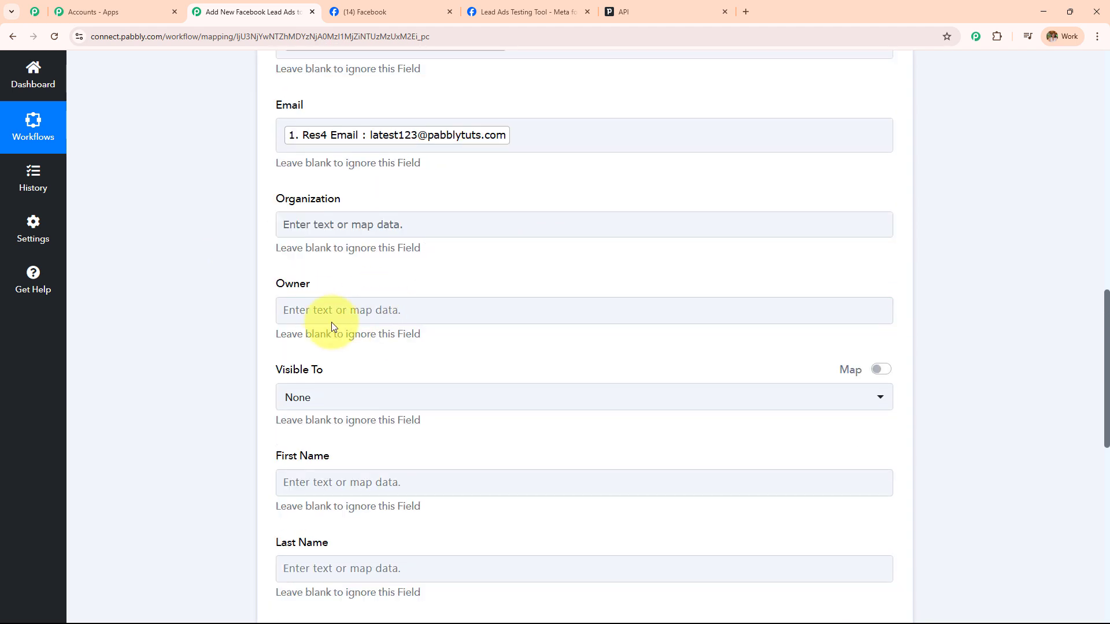
Set the person's visibility to Item owner
scroll(340, 250, down, 1)
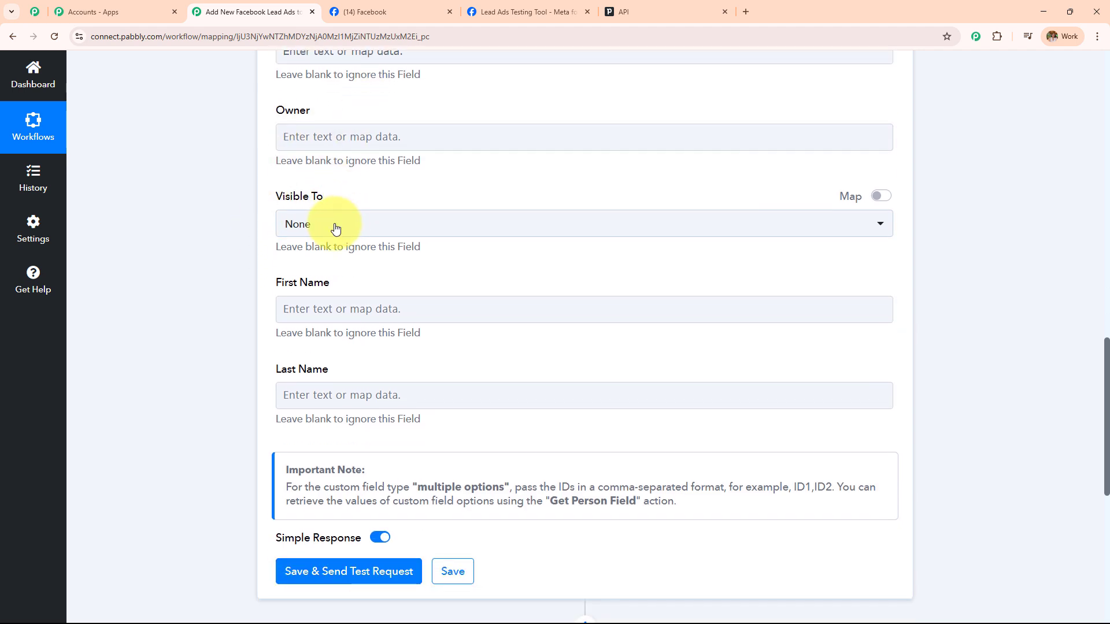
click(336, 227)
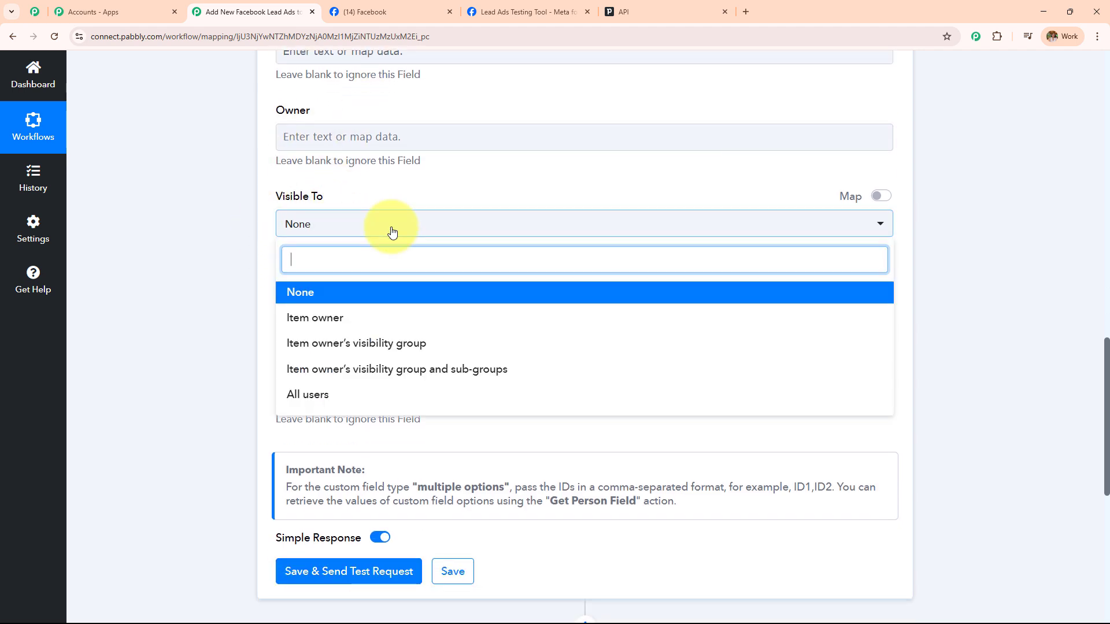
click(349, 330)
Map the lead's first name into First Name and last name into Last Name
scroll(389, 292, down, 2)
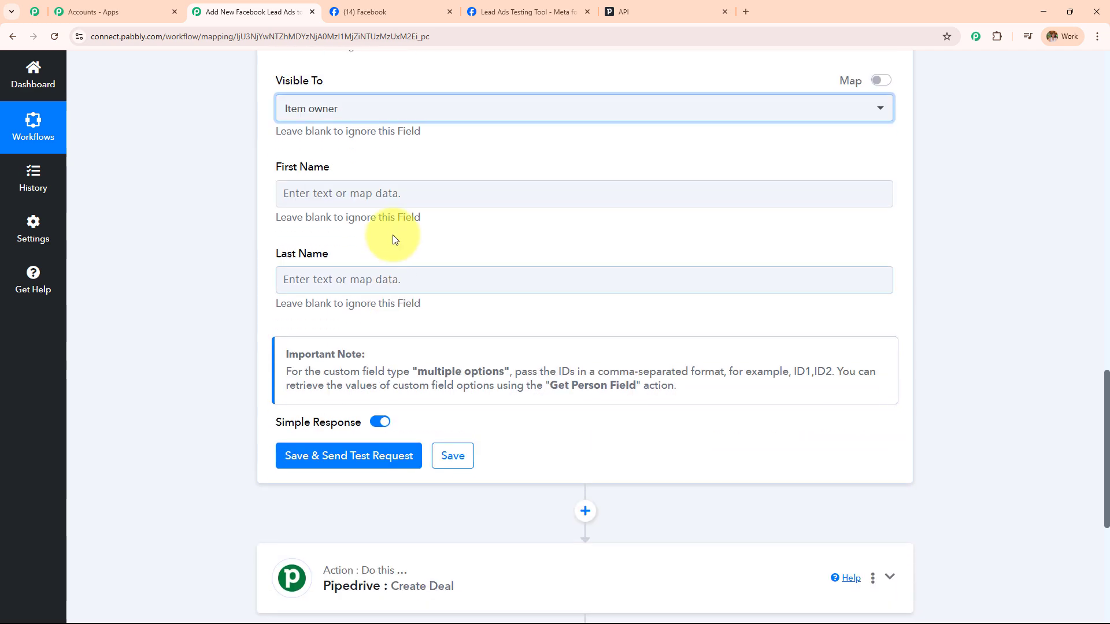
click(396, 192)
click(381, 318)
click(312, 363)
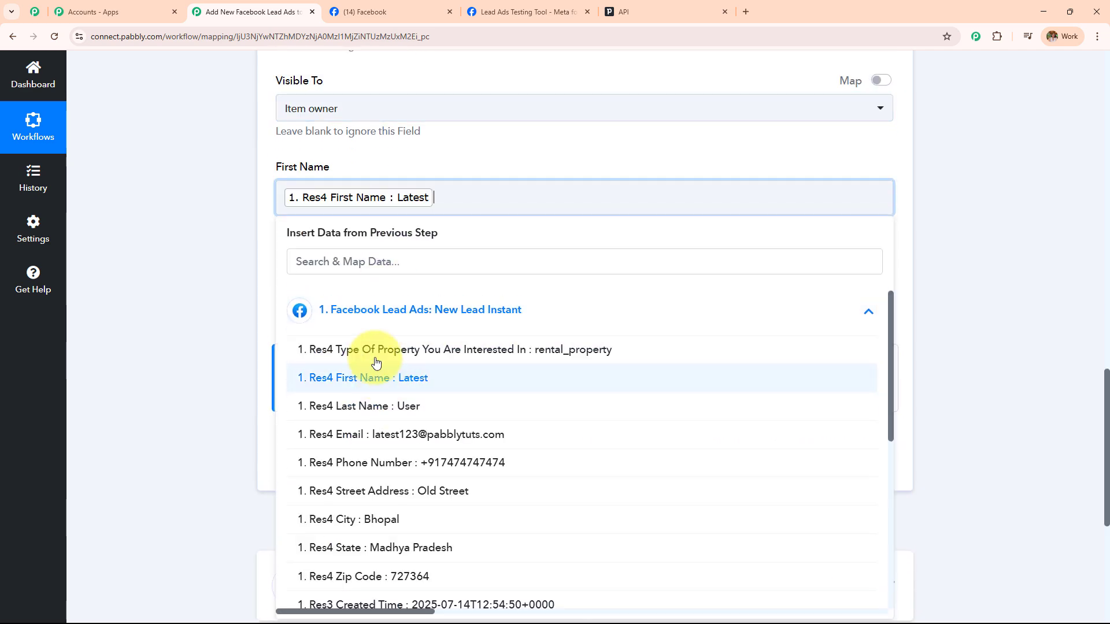
click(331, 287)
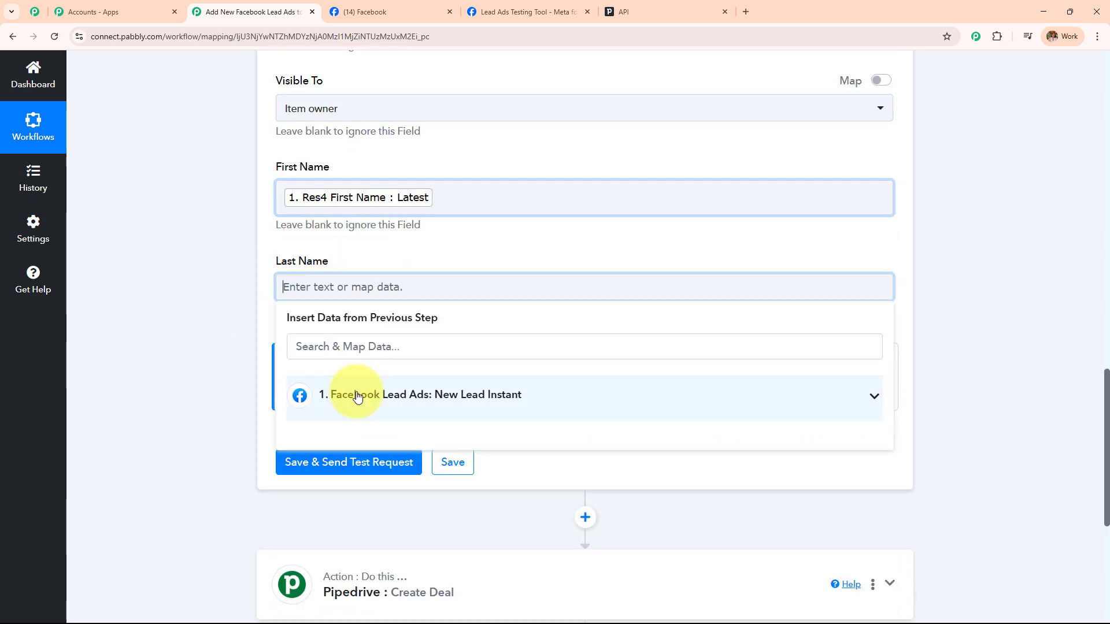
click(359, 394)
click(416, 490)
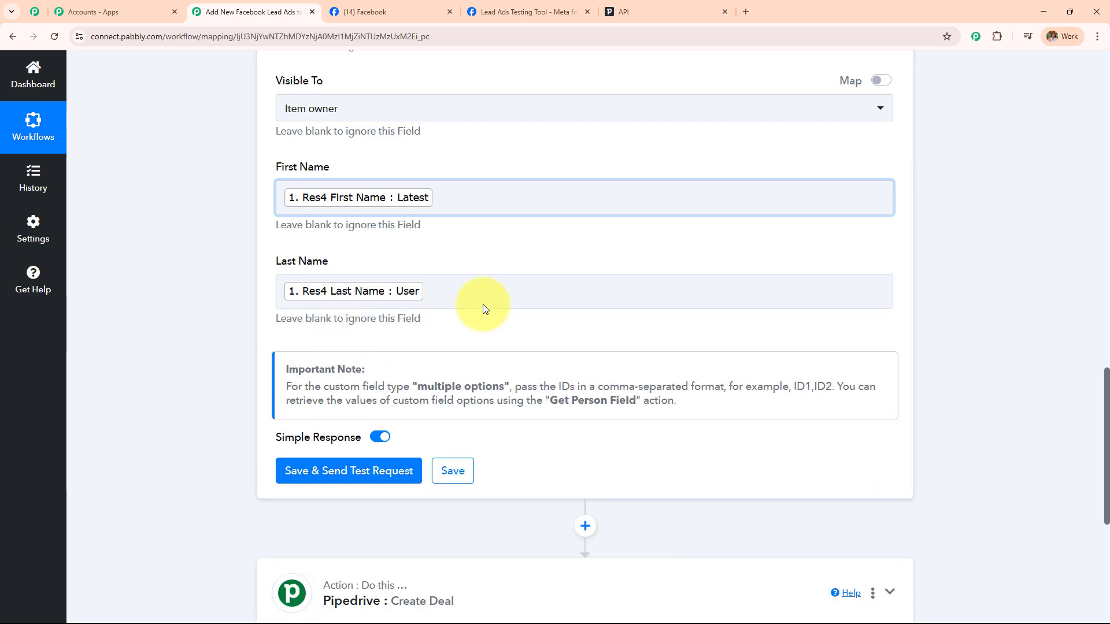
Map the lead's Type Of Property into the Labels field
scroll(483, 304, up, 6)
scroll(483, 304, up, 4)
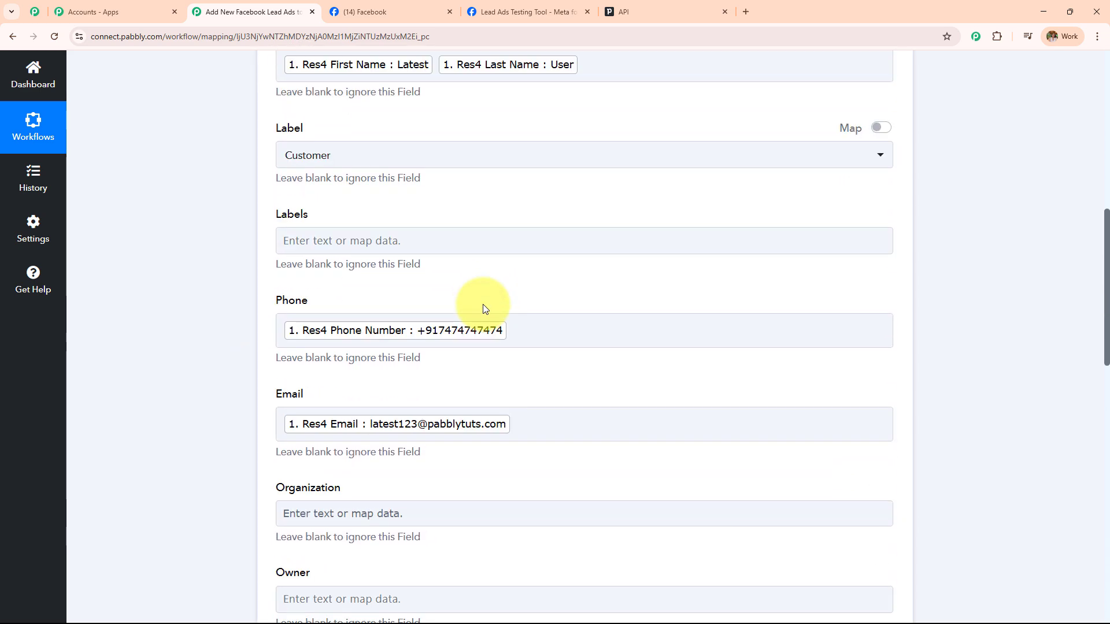
click(386, 234)
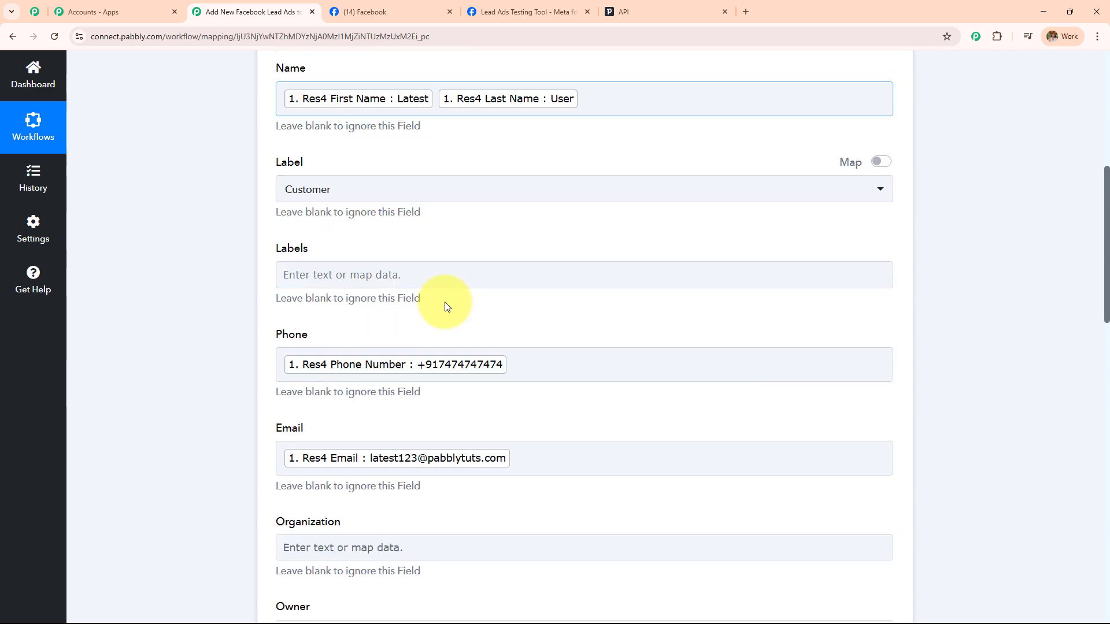
scroll(445, 302, down, 5)
scroll(445, 302, down, 1)
key(shift+Tab)
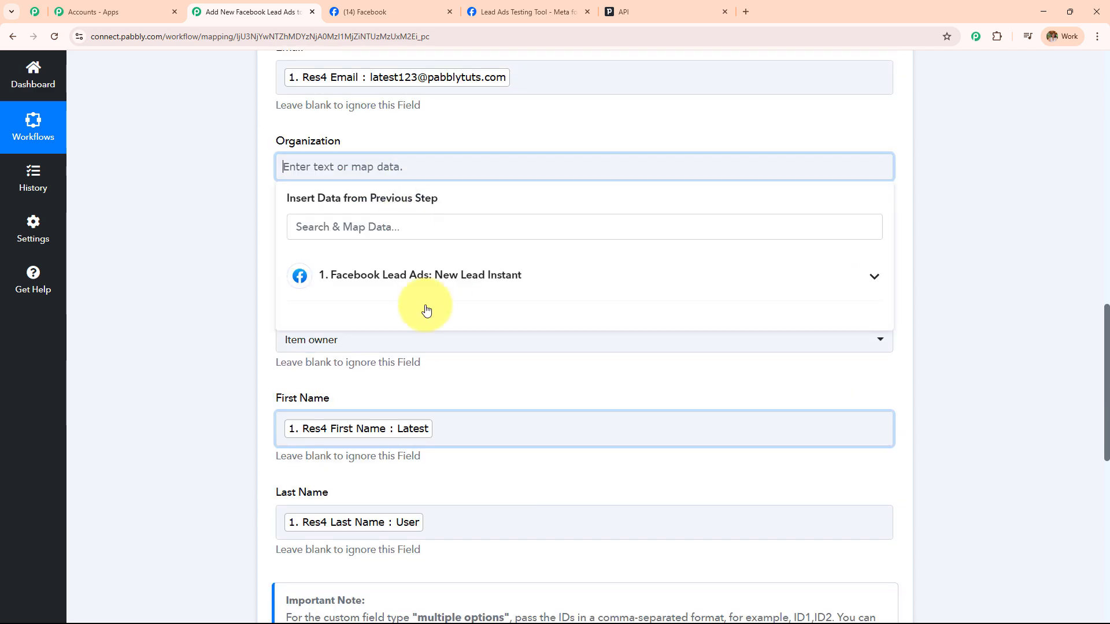
click(426, 289)
scroll(497, 463, down, 3)
scroll(496, 427, up, 3)
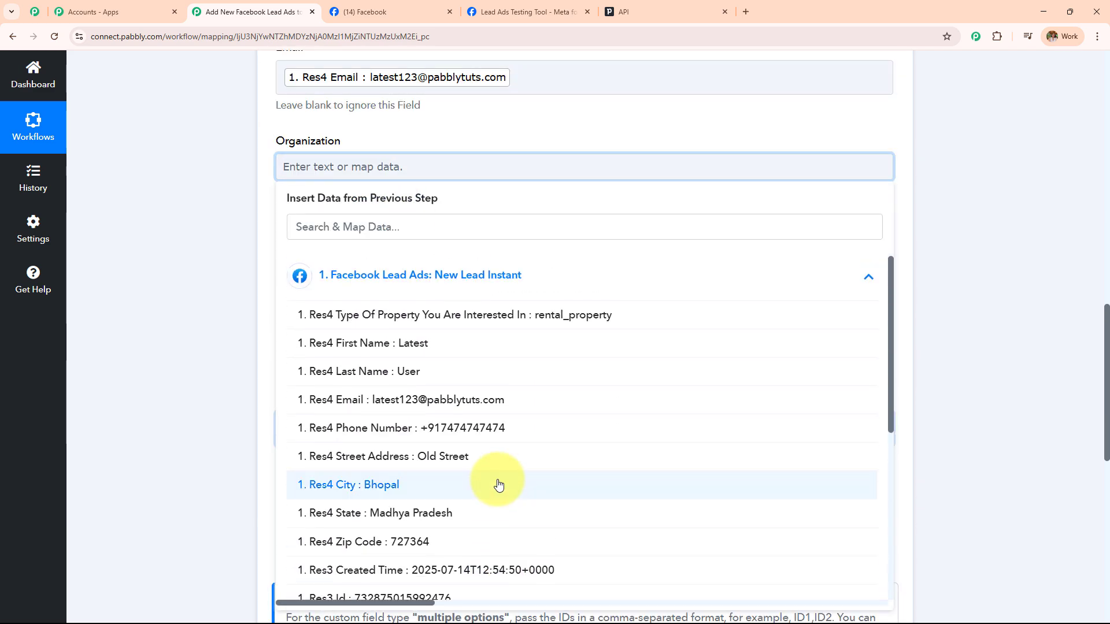
click(486, 315)
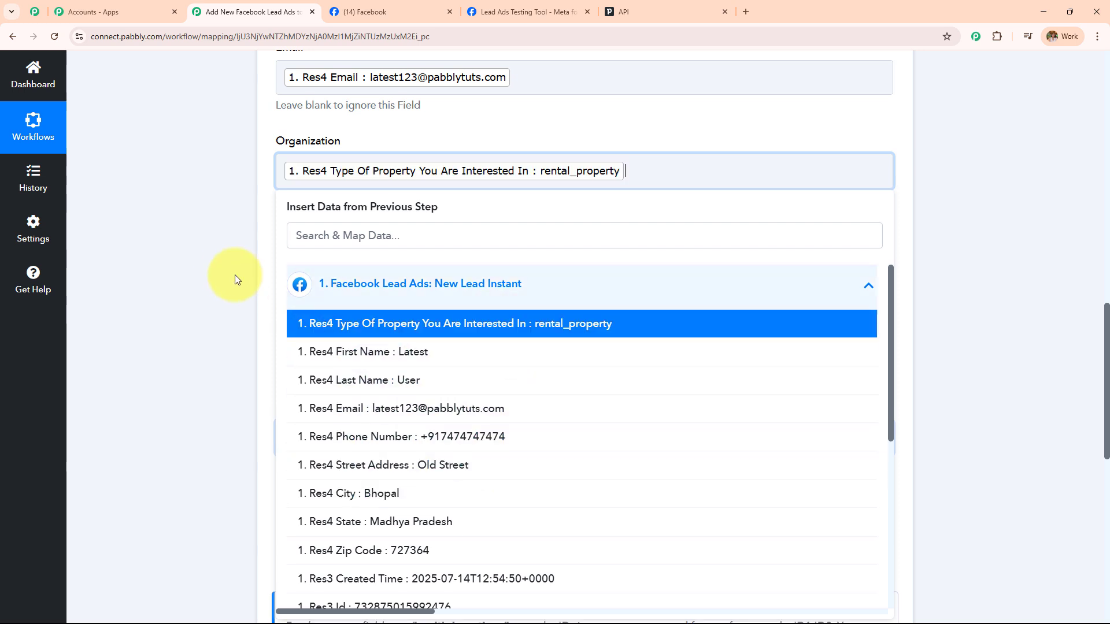
click(234, 275)
key(Tab)
key(Tab)
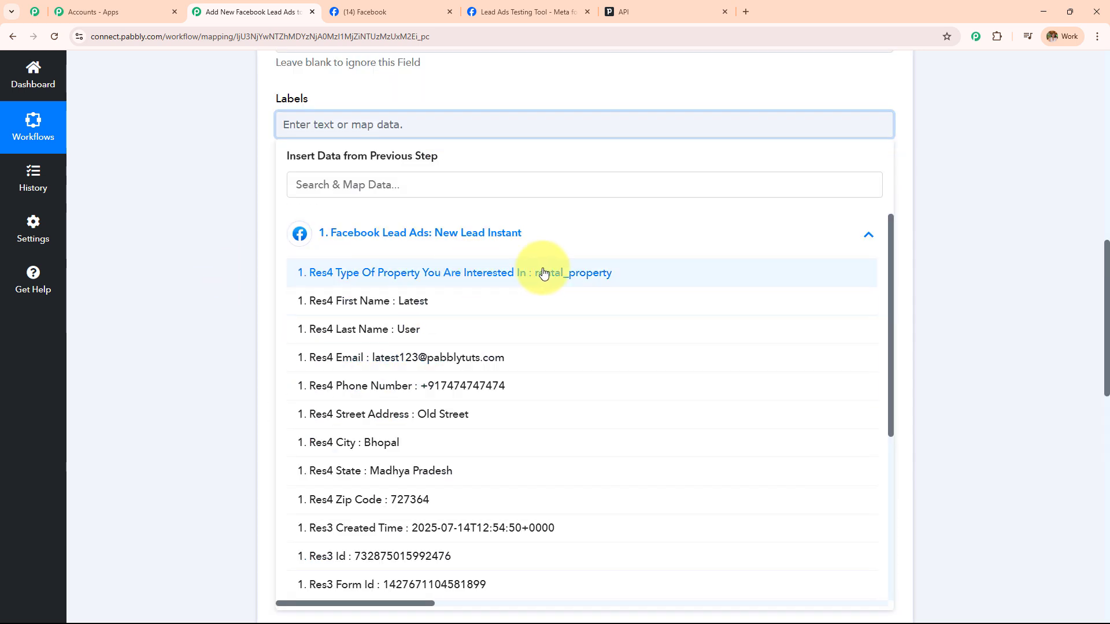
click(604, 276)
Add the lead's street address and city to the Organization field
click(392, 419)
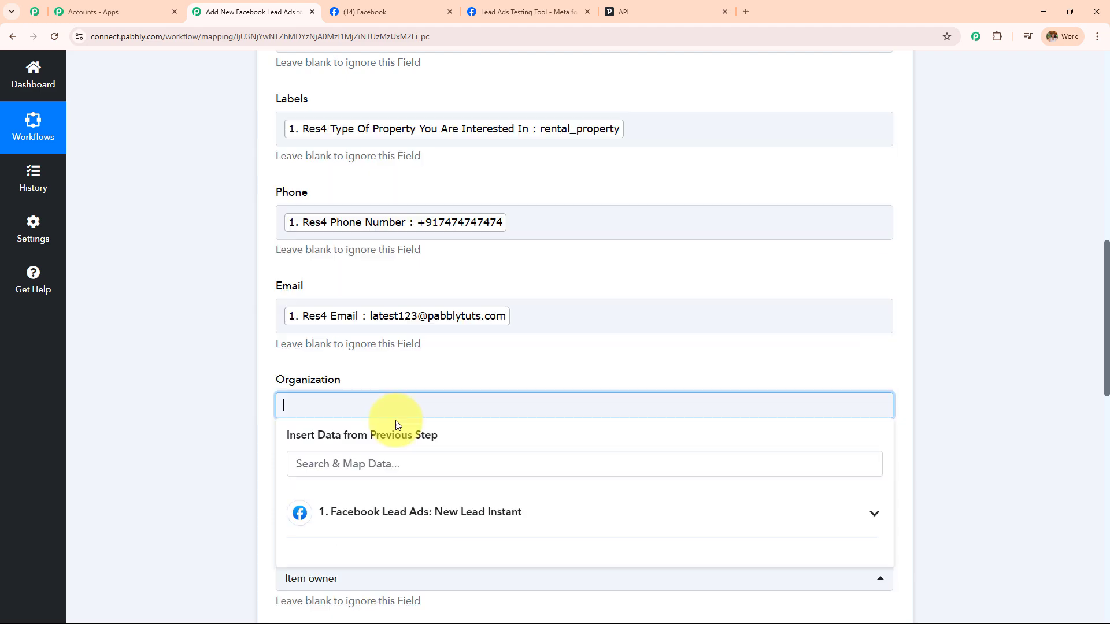
click(421, 508)
scroll(516, 277, down, 4)
scroll(491, 360, down, 2)
scroll(490, 360, up, 3)
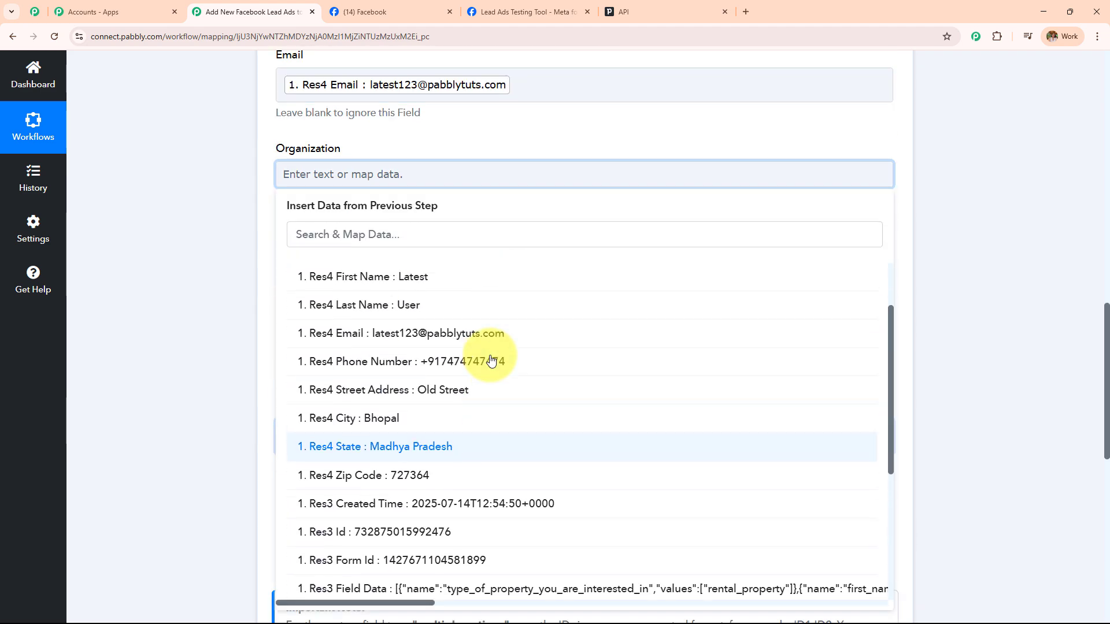
click(478, 414)
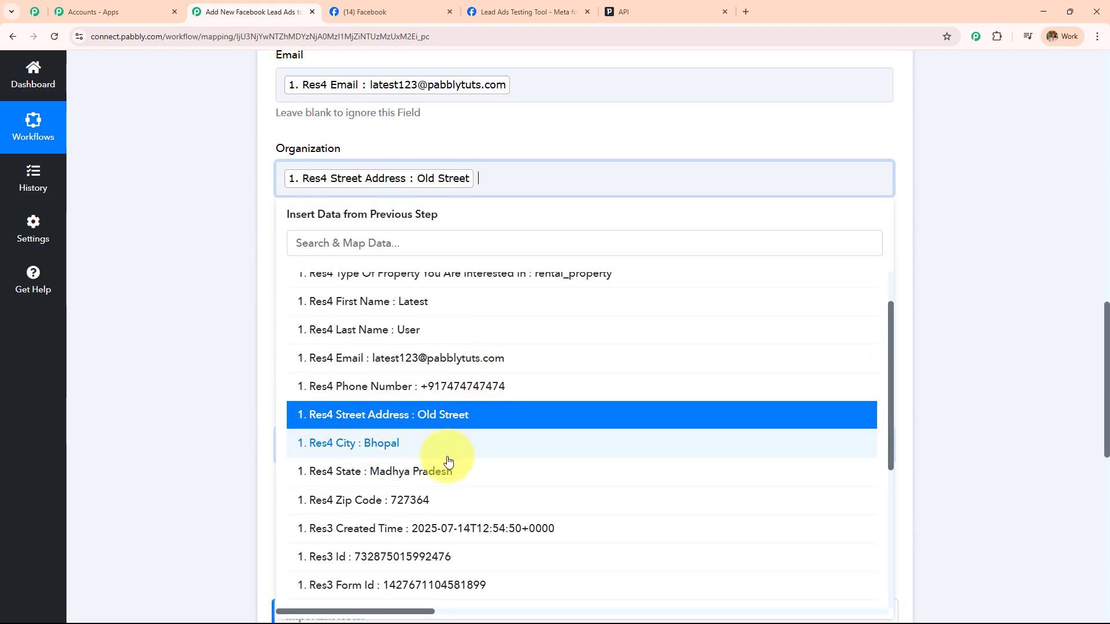
click(434, 445)
click(171, 348)
Delete the mapped tokens so the Organization field stays empty
scroll(549, 300, up, 4)
scroll(550, 286, up, 3)
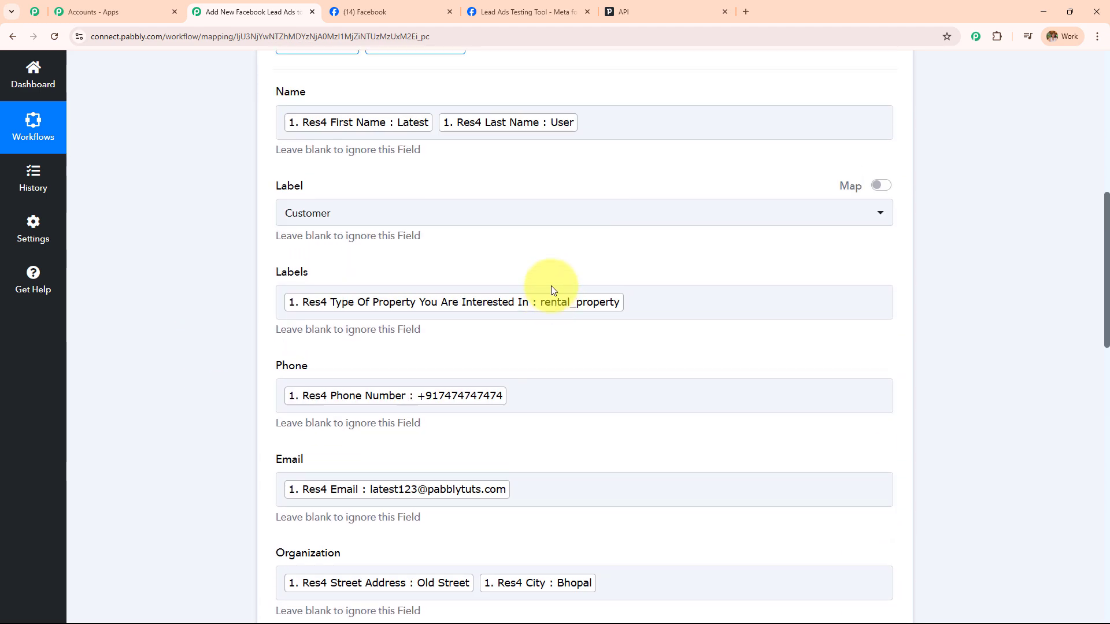
scroll(551, 286, down, 5)
scroll(550, 287, down, 6)
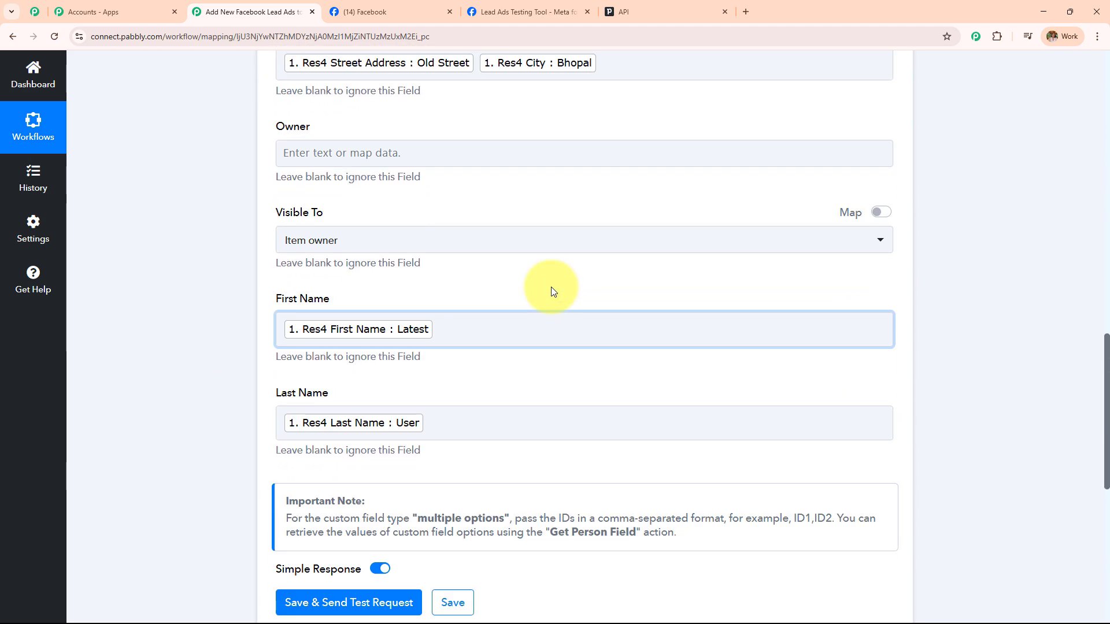
scroll(551, 287, up, 1)
scroll(550, 287, up, 10)
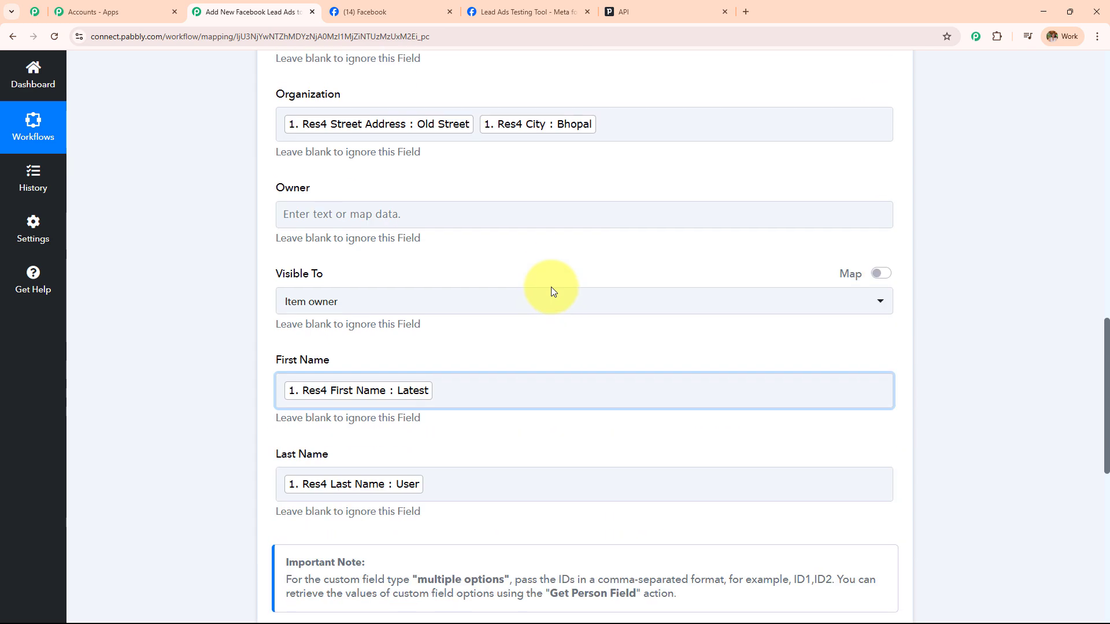
scroll(550, 287, up, 1)
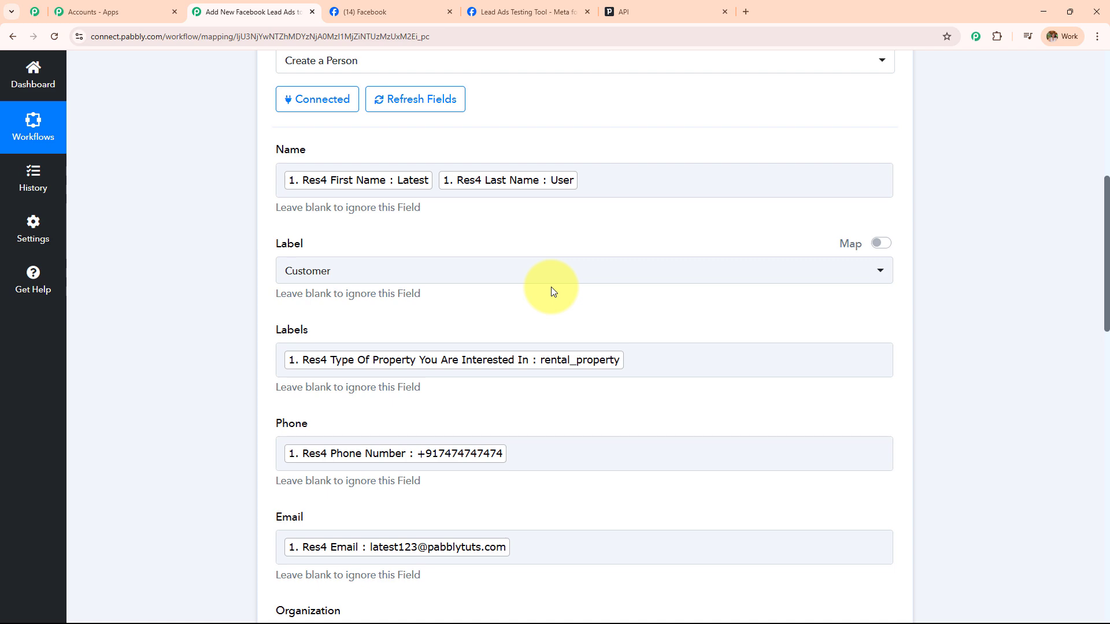
scroll(627, 277, down, 12)
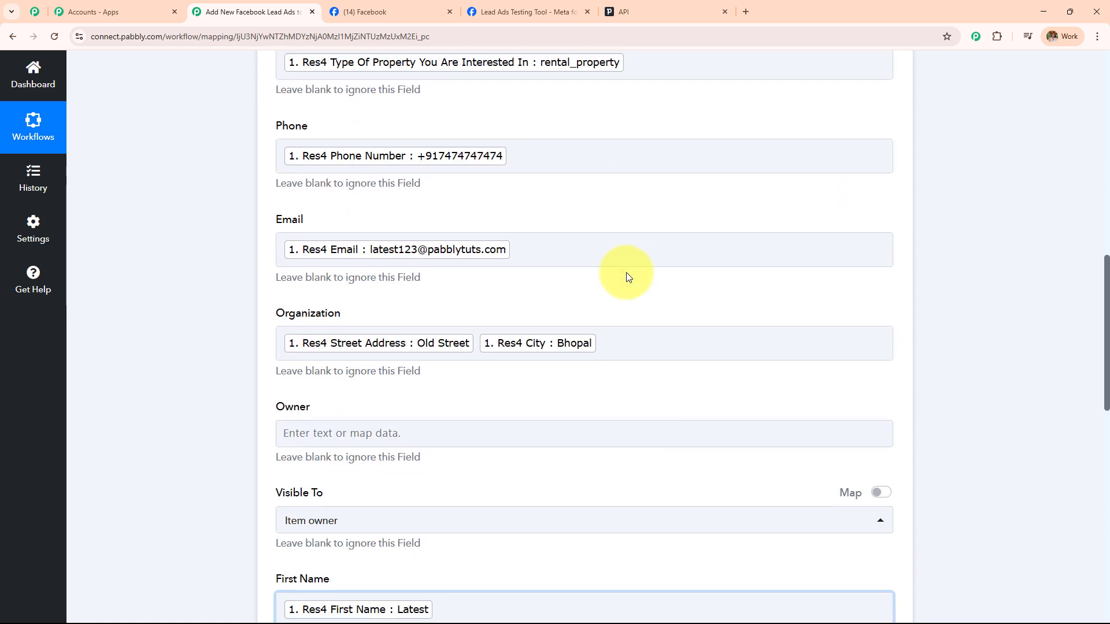
scroll(627, 276, down, 4)
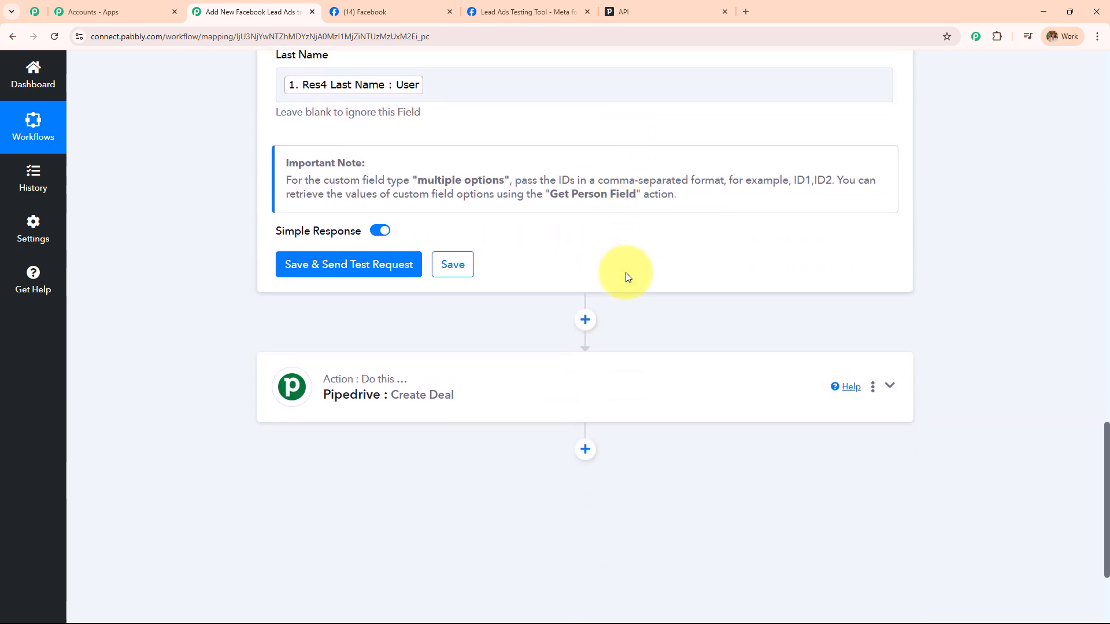
scroll(626, 275, up, 10)
scroll(626, 272, up, 4)
scroll(625, 271, down, 10)
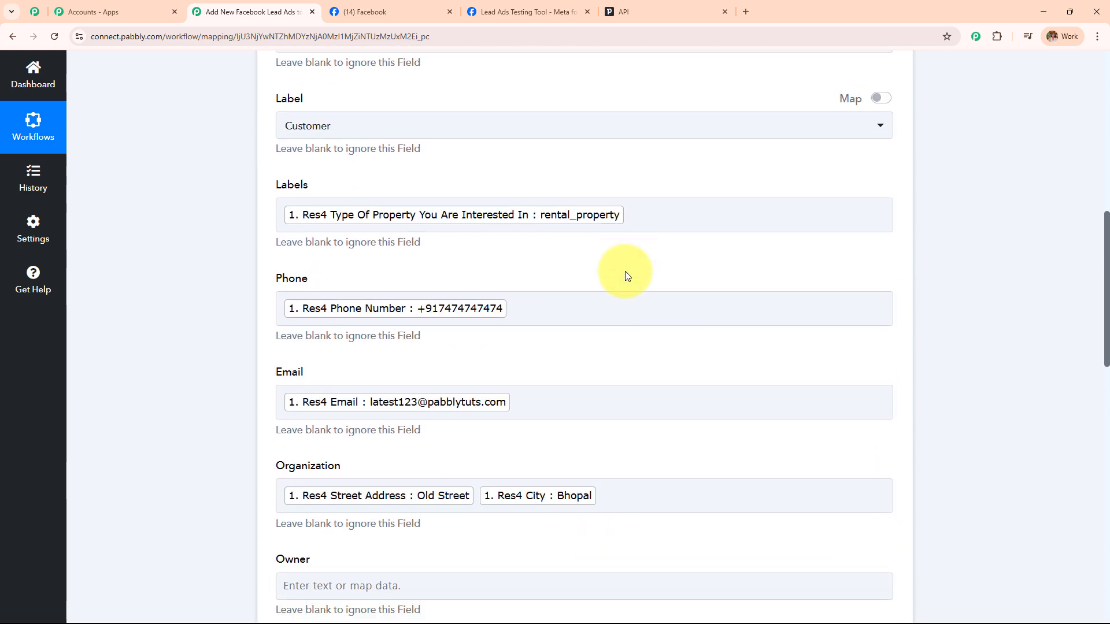
scroll(626, 271, down, 5)
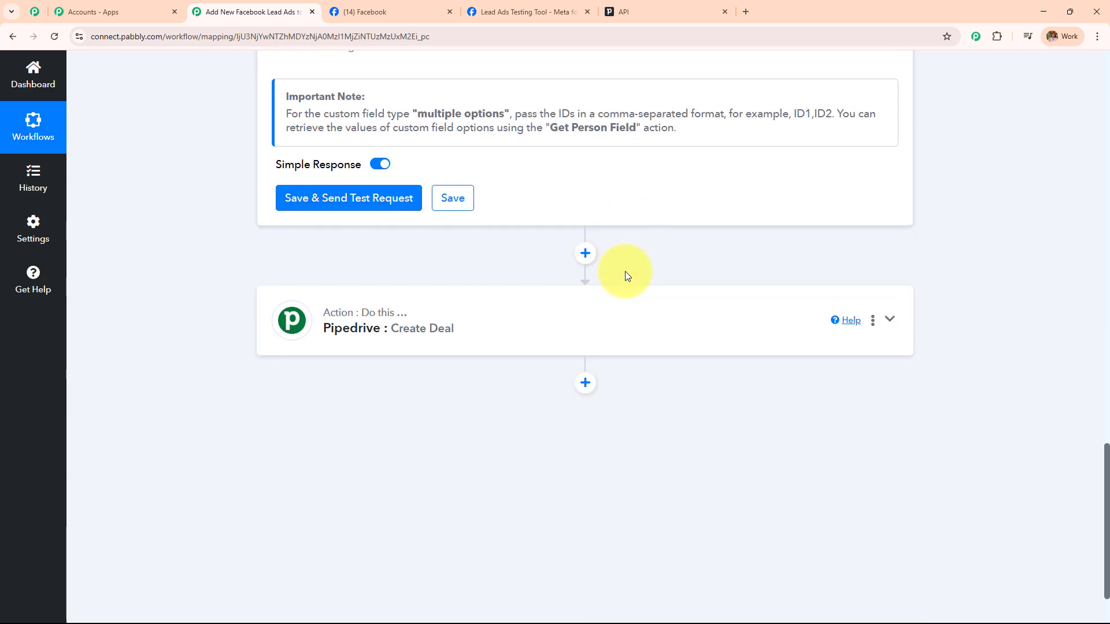
scroll(625, 272, up, 10)
click(501, 207)
key(BackSpace)
key(BackSpace)
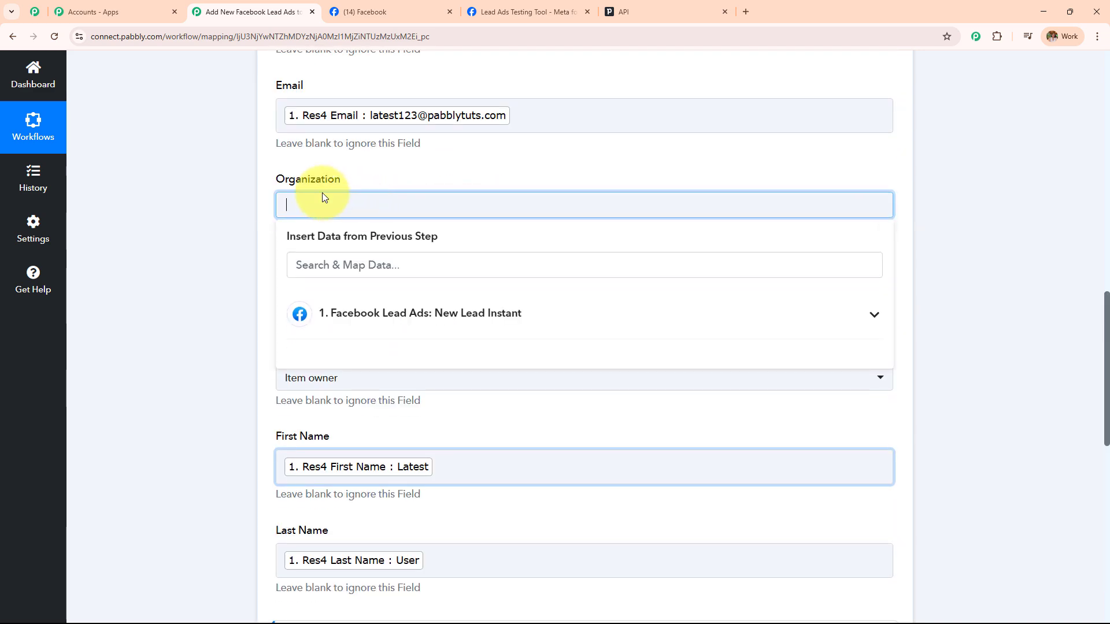
click(324, 196)
Save and test the Create a Person step, confirming the returned Data Id 24
scroll(393, 208, down, 3)
scroll(391, 209, down, 3)
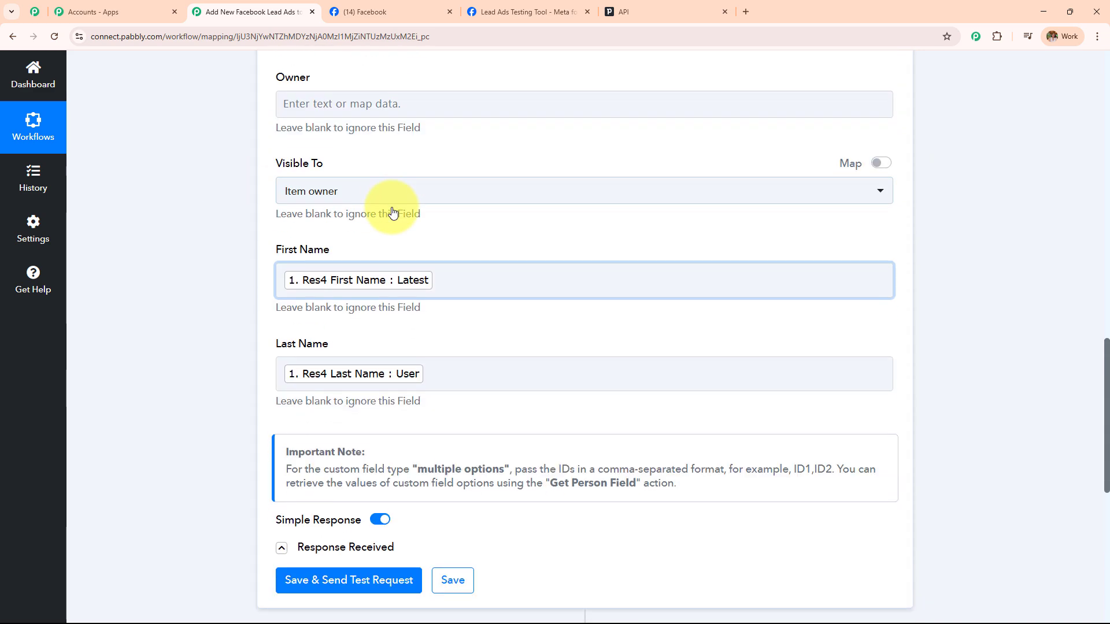
click(319, 420)
scroll(502, 246, down, 4)
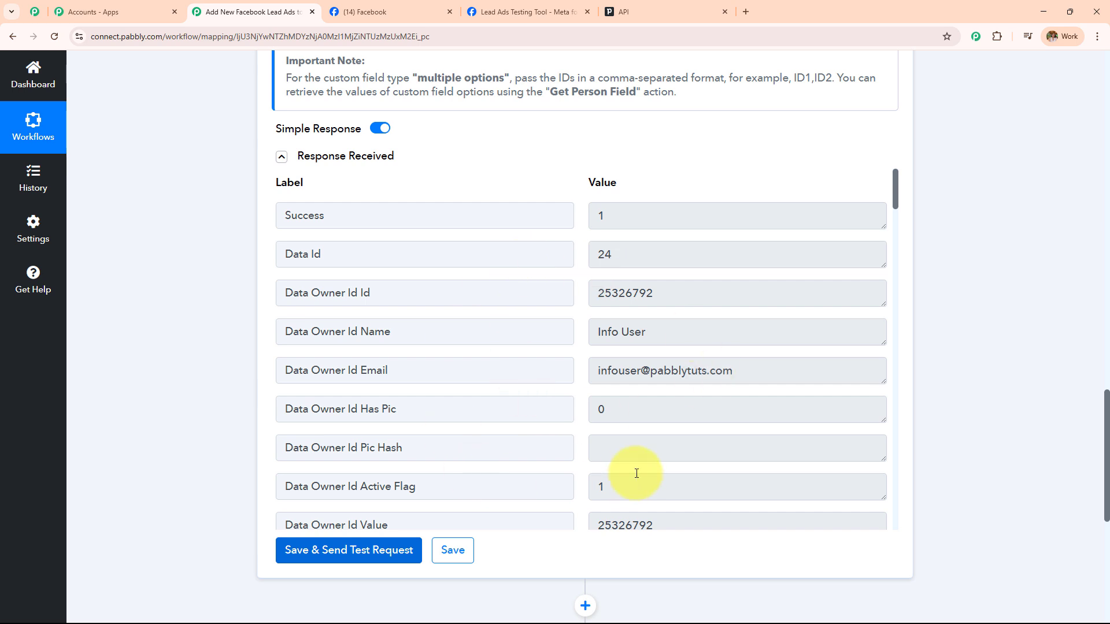
drag(644, 244, 510, 263)
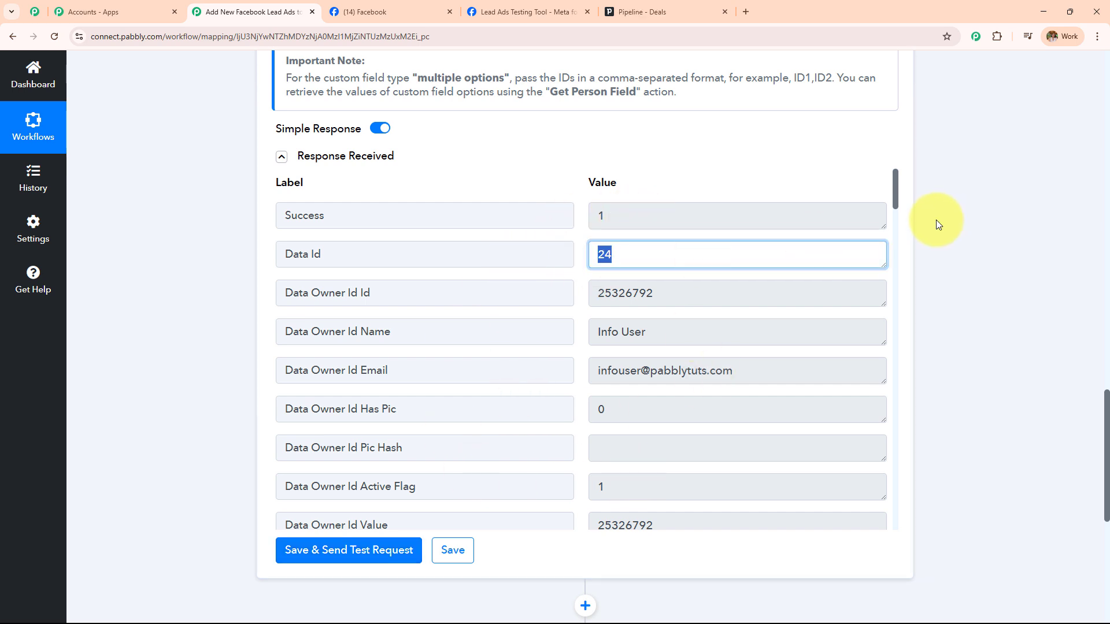
scroll(923, 217, down, 10)
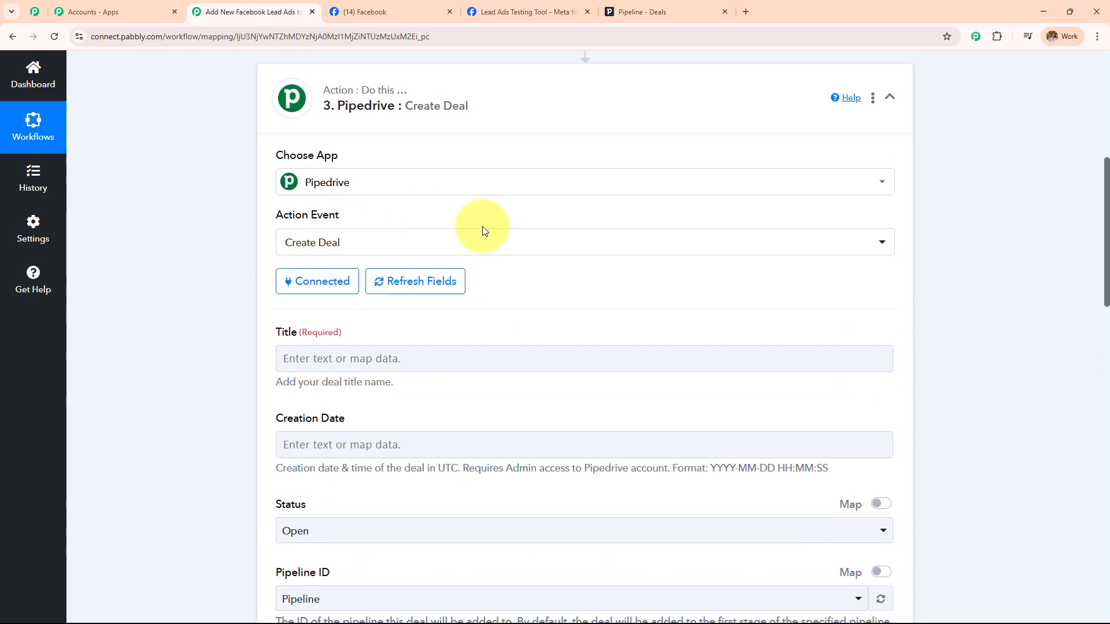
Fill the deal Title with the lead's first and last name
scroll(484, 230, down, 2)
click(376, 185)
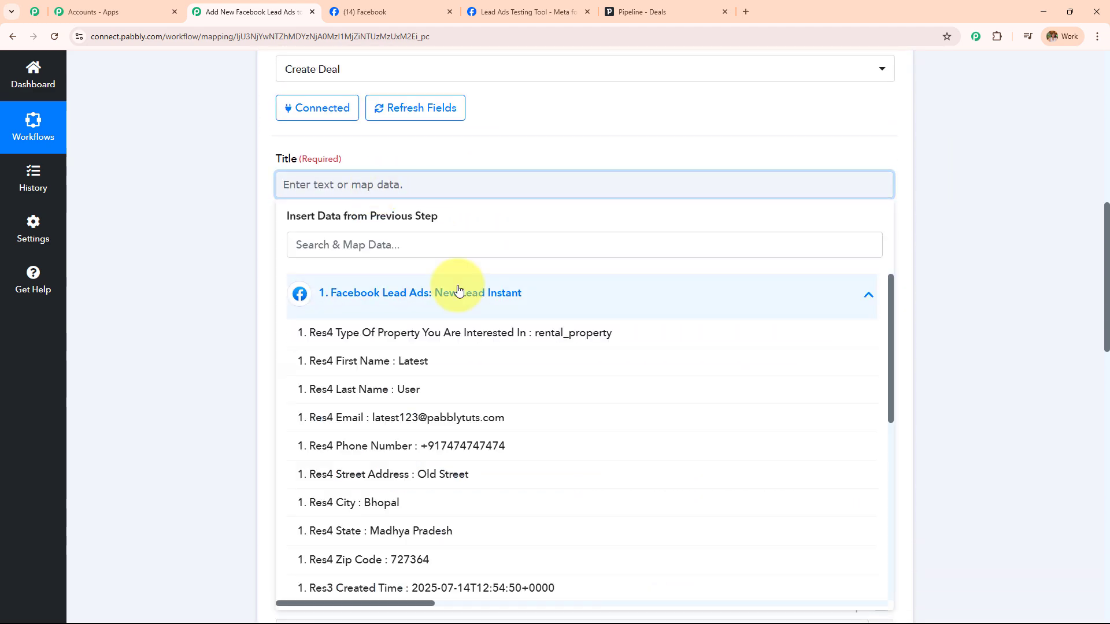
click(450, 363)
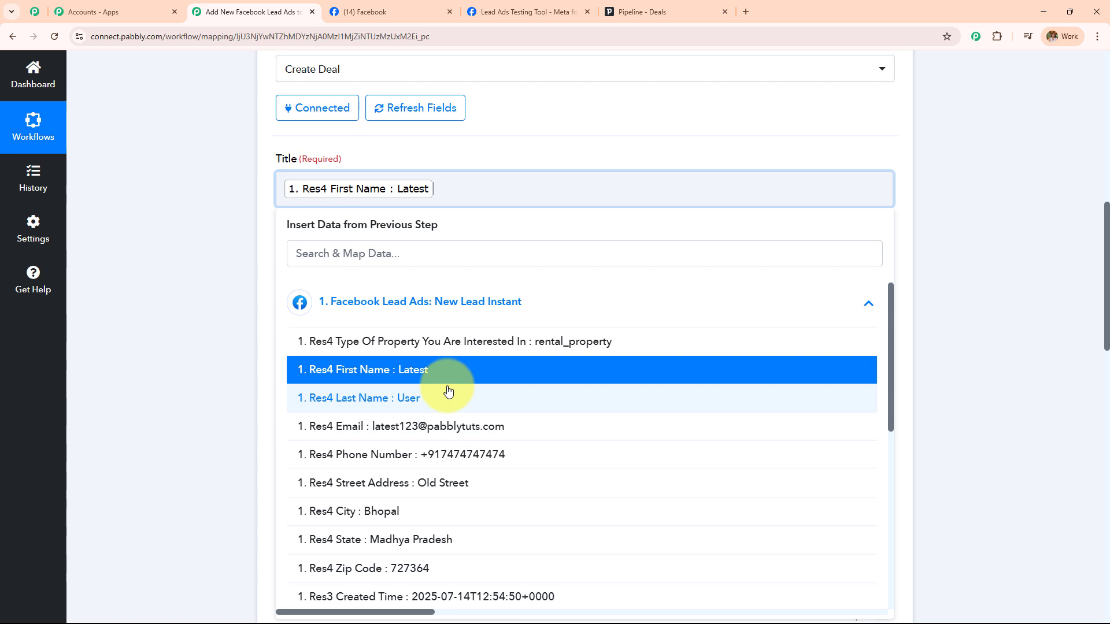
click(448, 397)
click(188, 257)
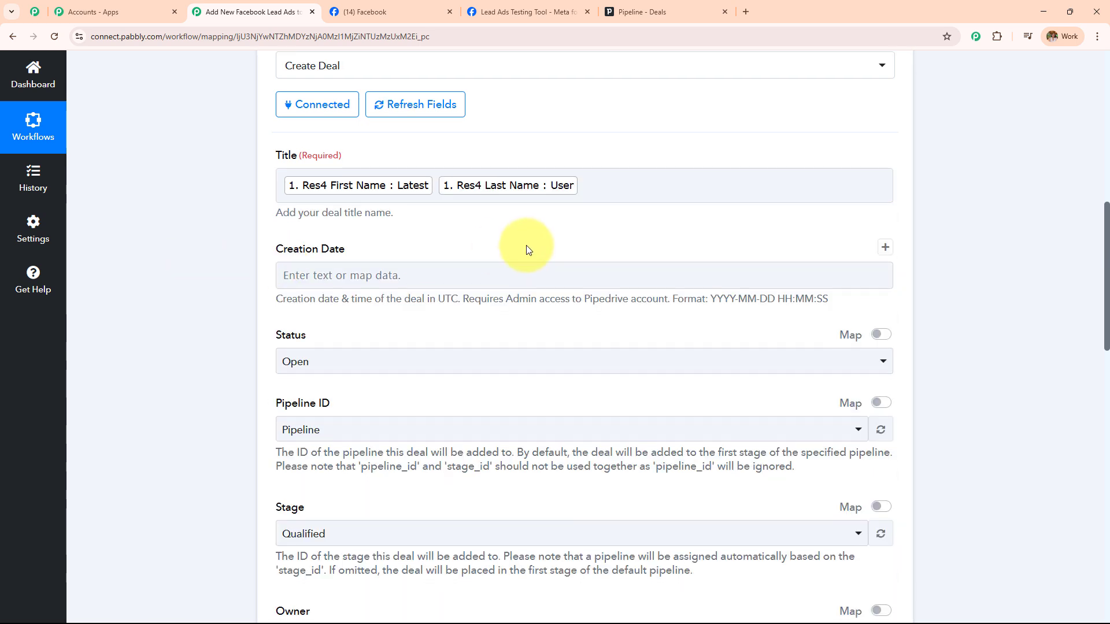
Set the deal status to Open, pipeline to Pipeline and stage to Qualified
scroll(526, 245, down, 2)
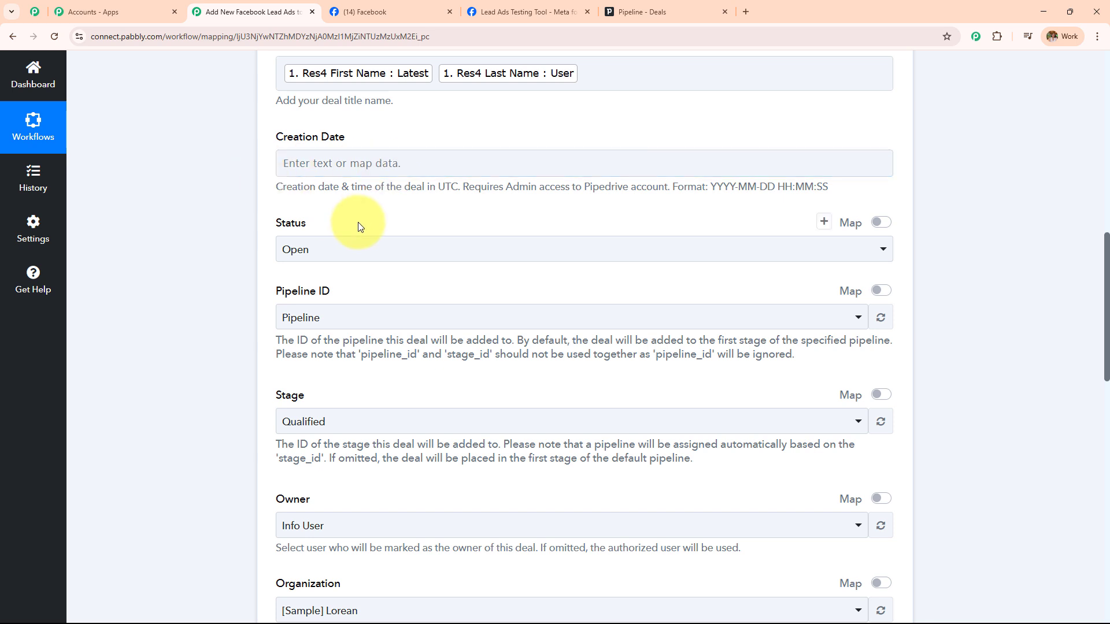
scroll(347, 202, down, 2)
click(360, 139)
click(361, 142)
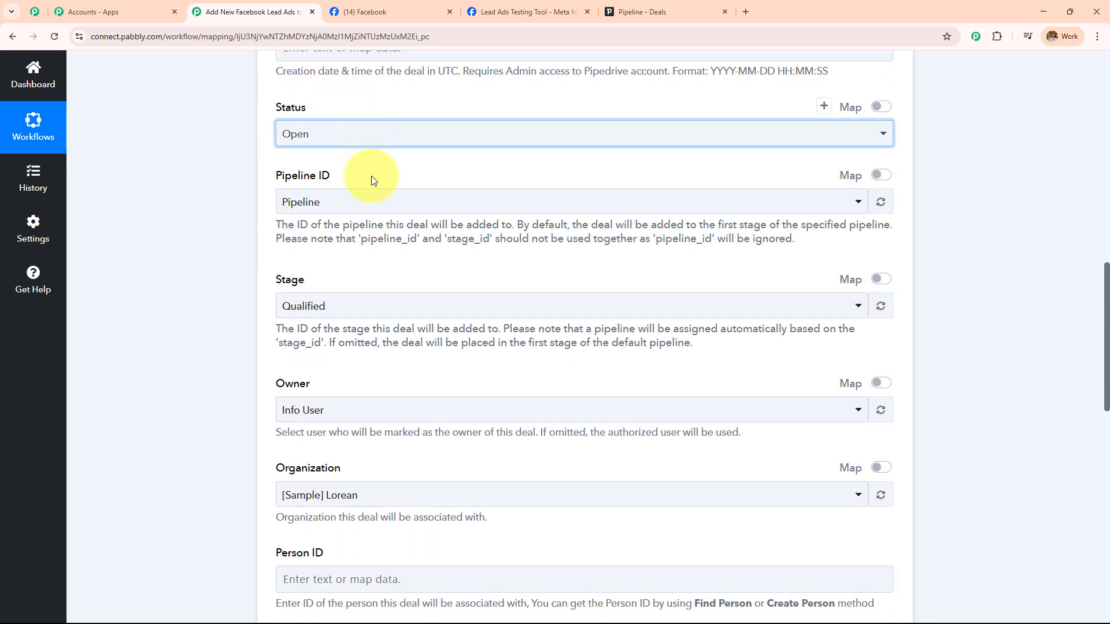
click(359, 206)
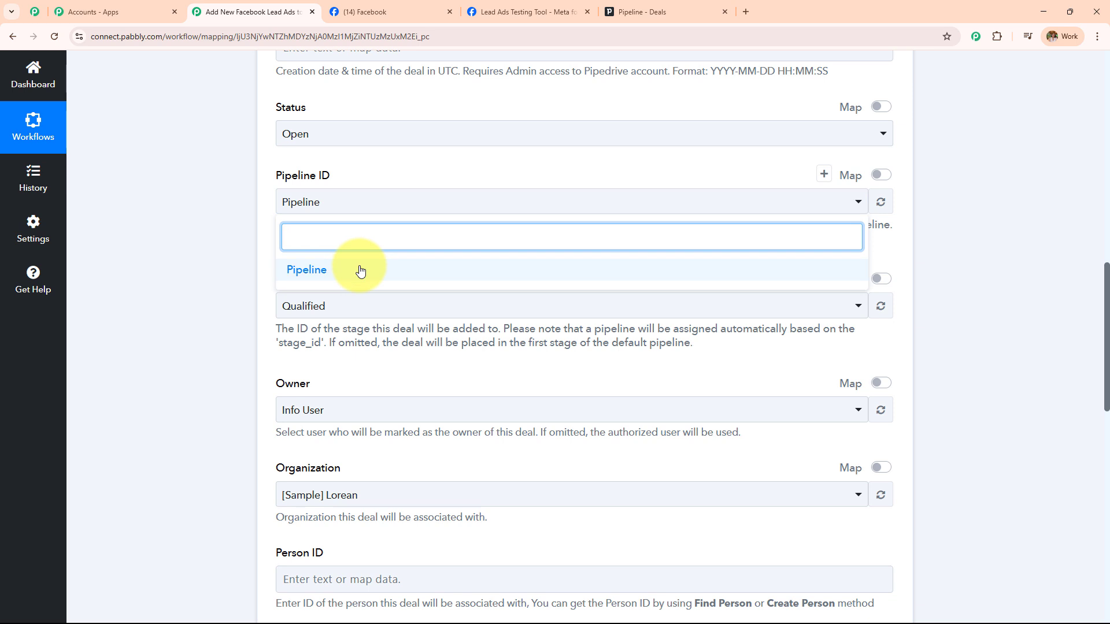
click(359, 268)
scroll(355, 243, down, 2)
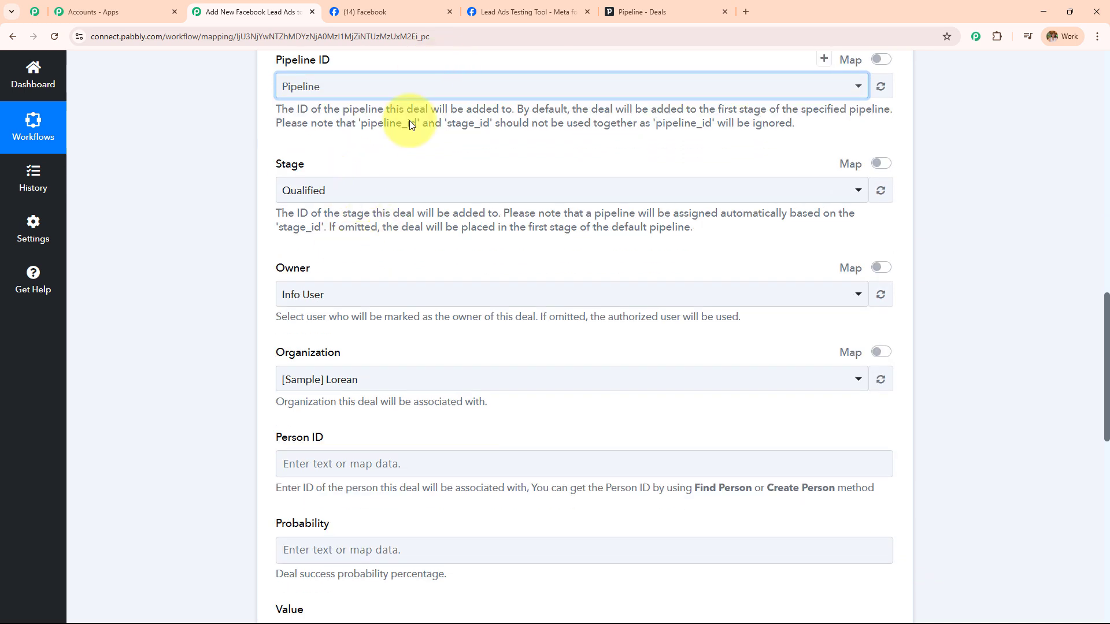
click(432, 193)
click(331, 264)
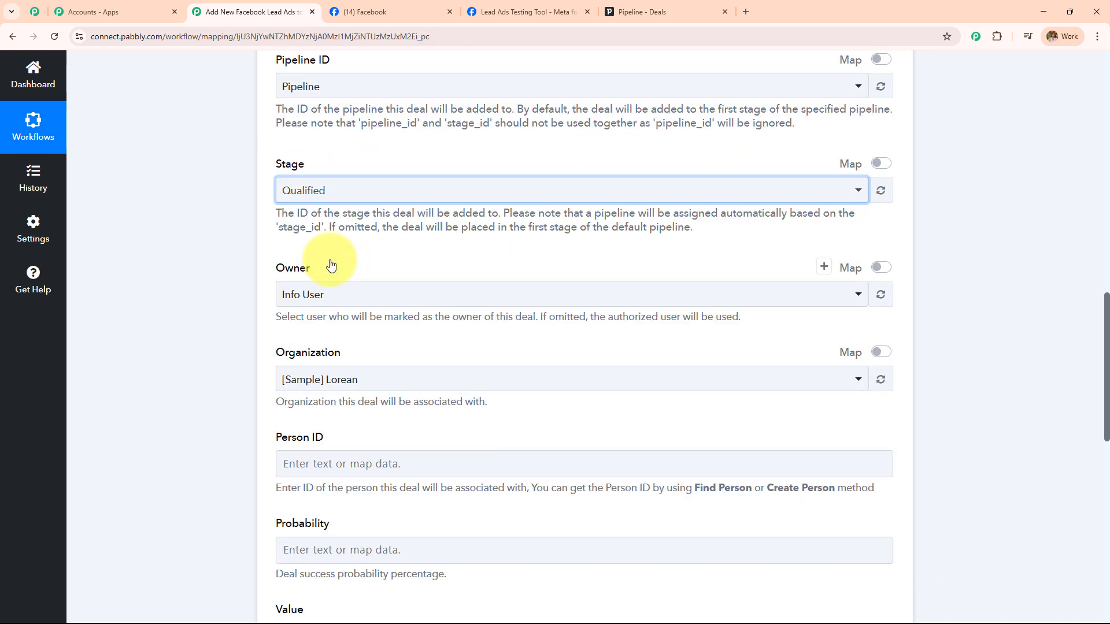
Make Info User the deal owner and choose Pabs as the organization
scroll(324, 257, down, 2)
click(318, 182)
click(380, 253)
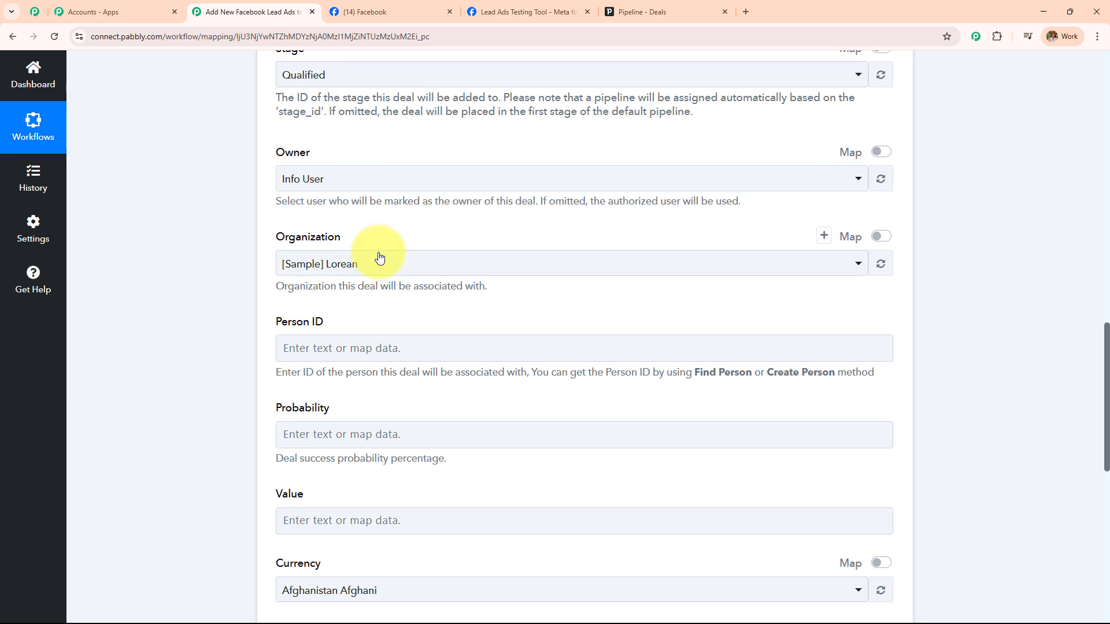
scroll(394, 235, down, 2)
click(411, 157)
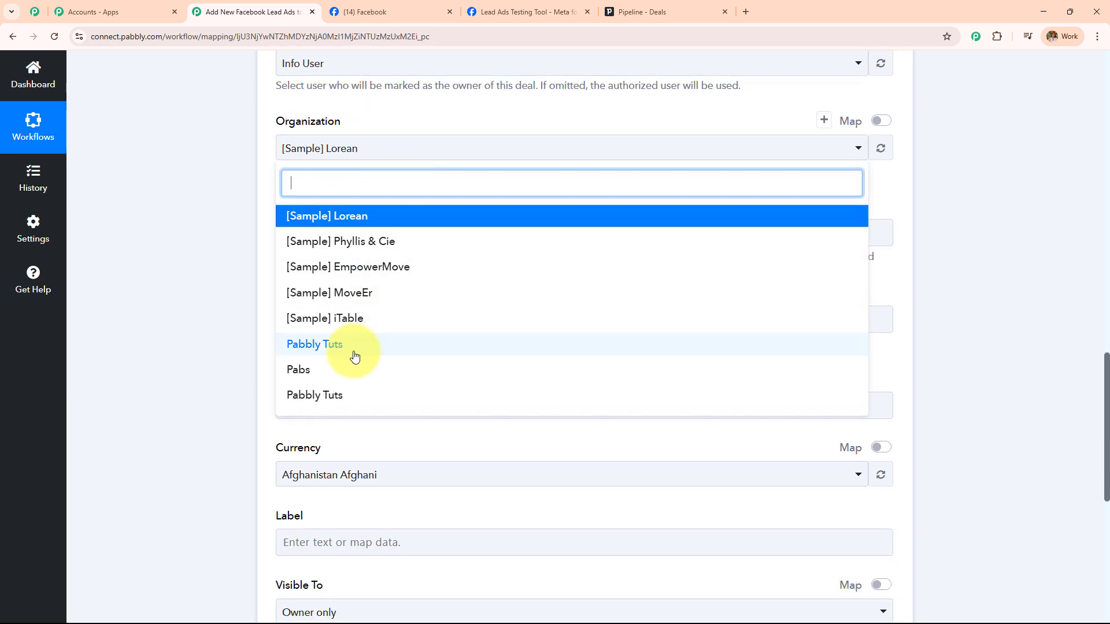
click(346, 370)
Map the Create a Person step's '2. Data Id' into Person ID
scroll(434, 218, down, 1)
click(442, 175)
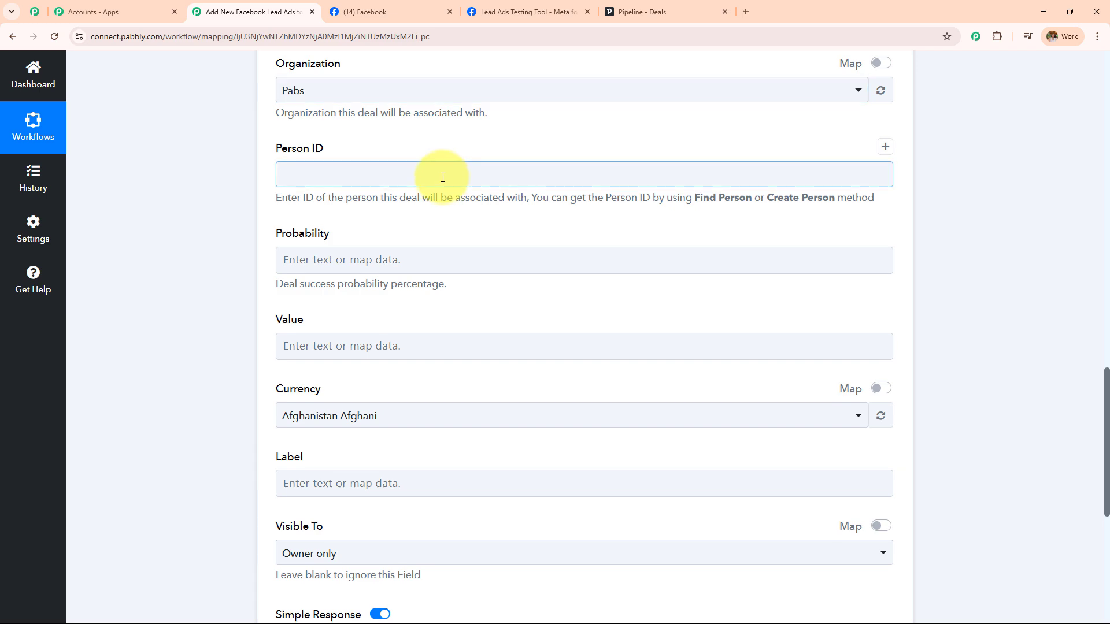
click(384, 327)
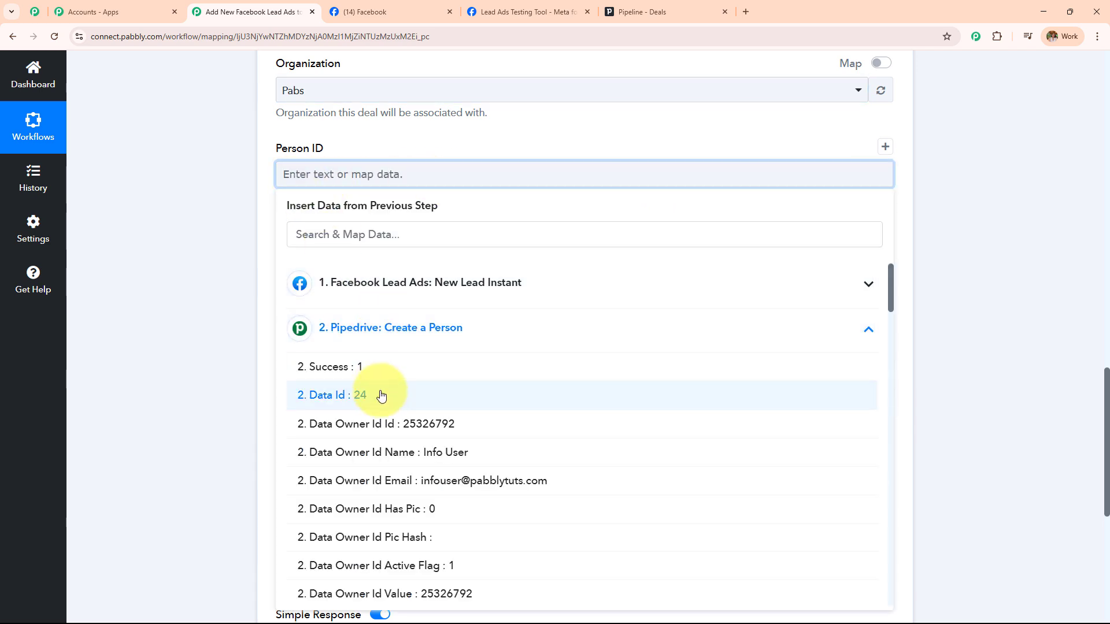
click(379, 391)
click(264, 298)
Set the deal currency to Indian Rupee
scroll(442, 189, down, 3)
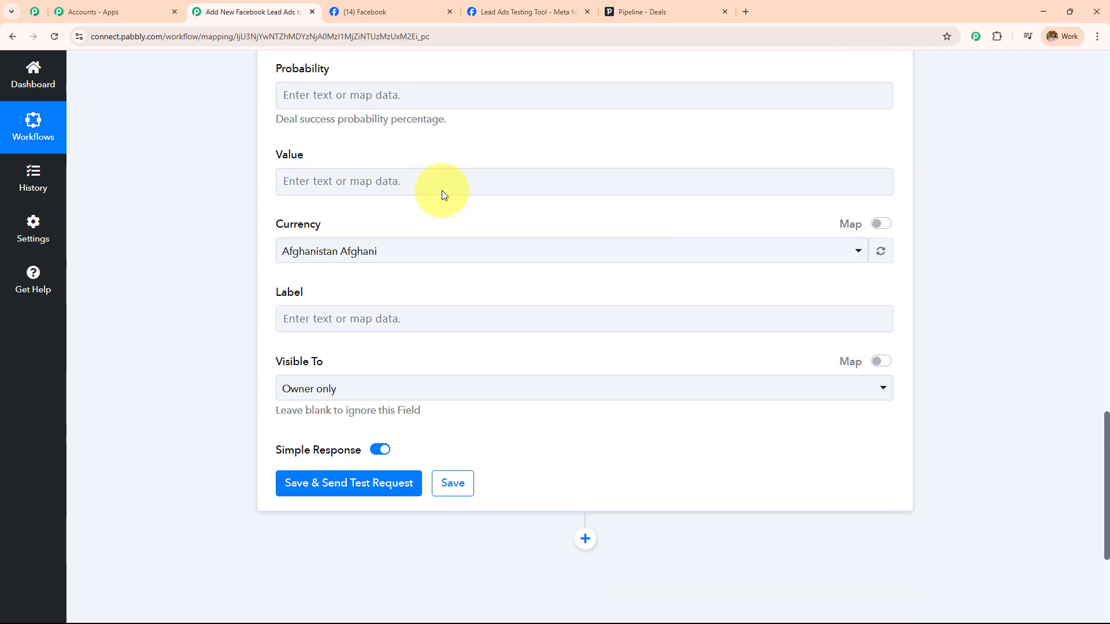
scroll(441, 190, up, 1)
click(364, 310)
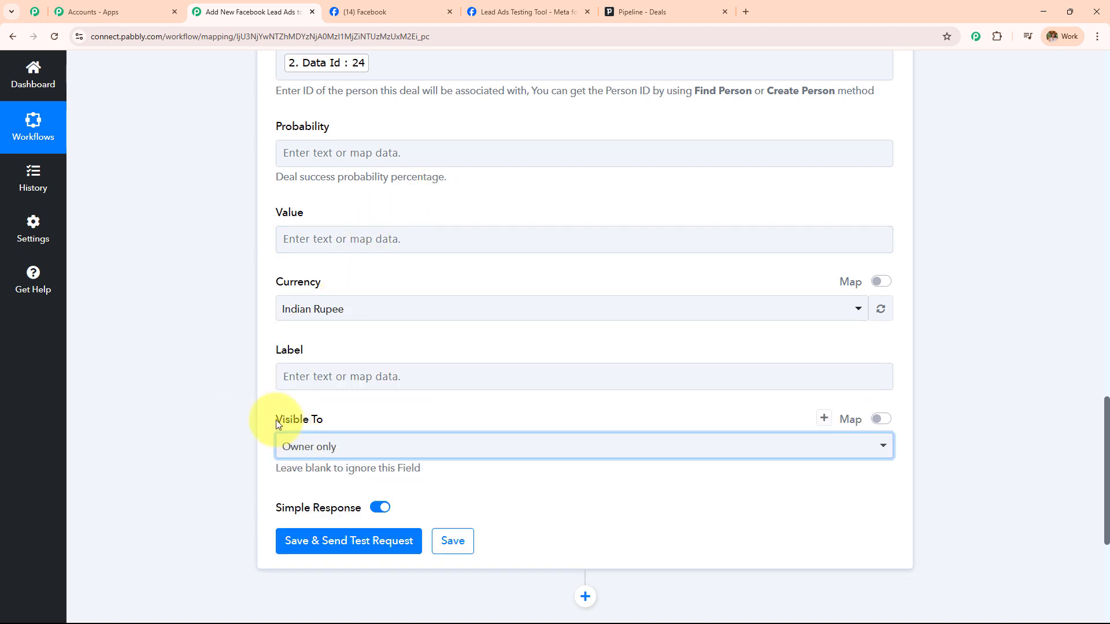
drag(279, 421, 341, 426)
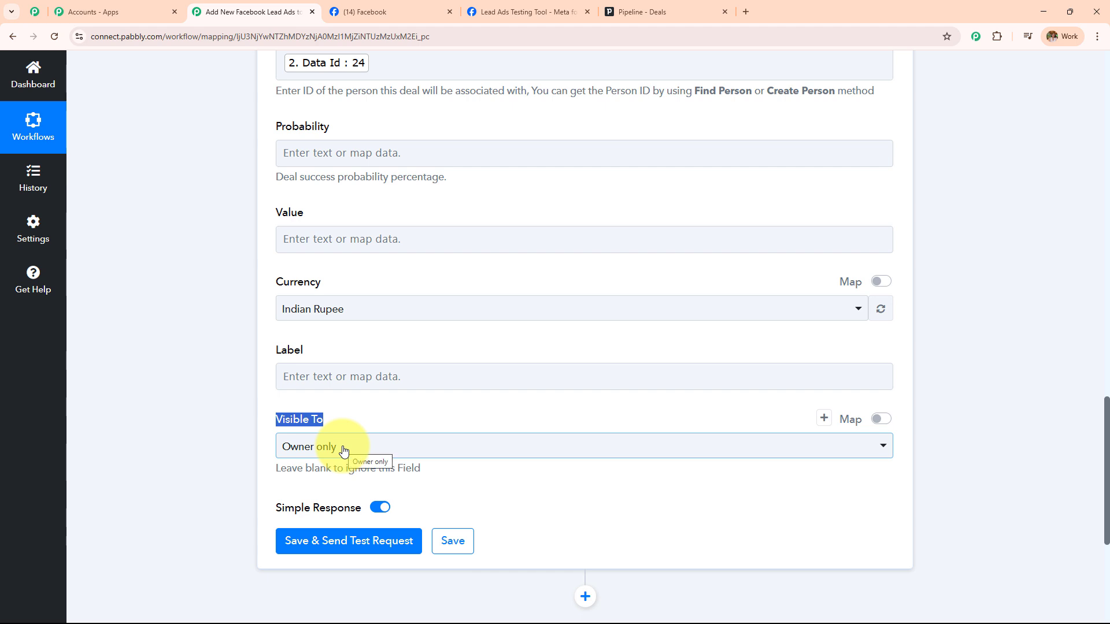
Fill Value with the lead's property type, email and phone number, then save and test
click(404, 240)
click(411, 351)
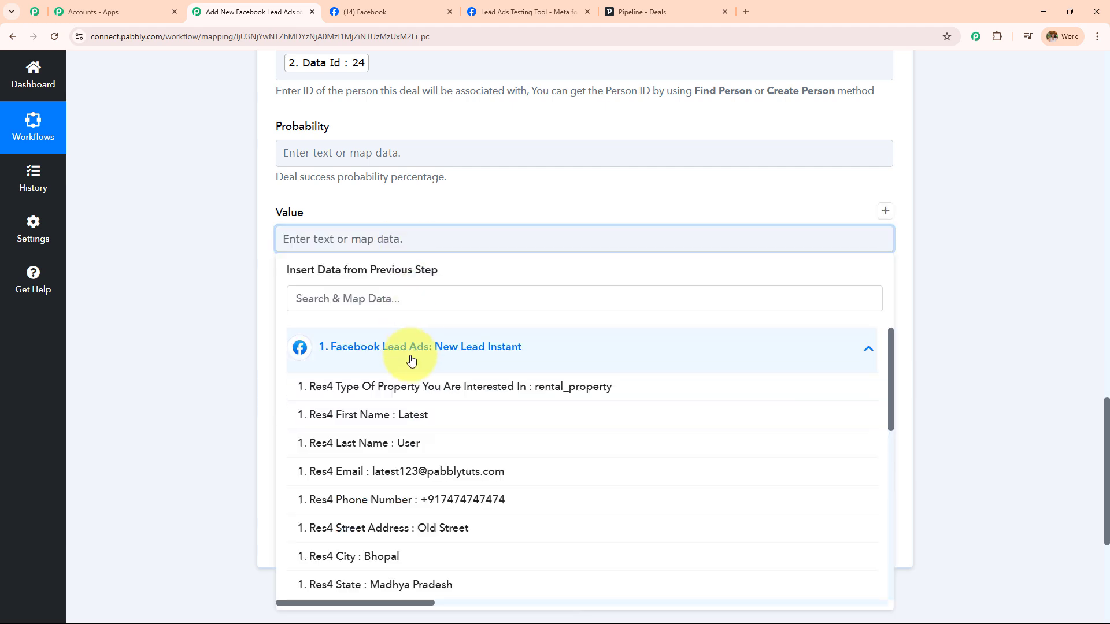
click(453, 386)
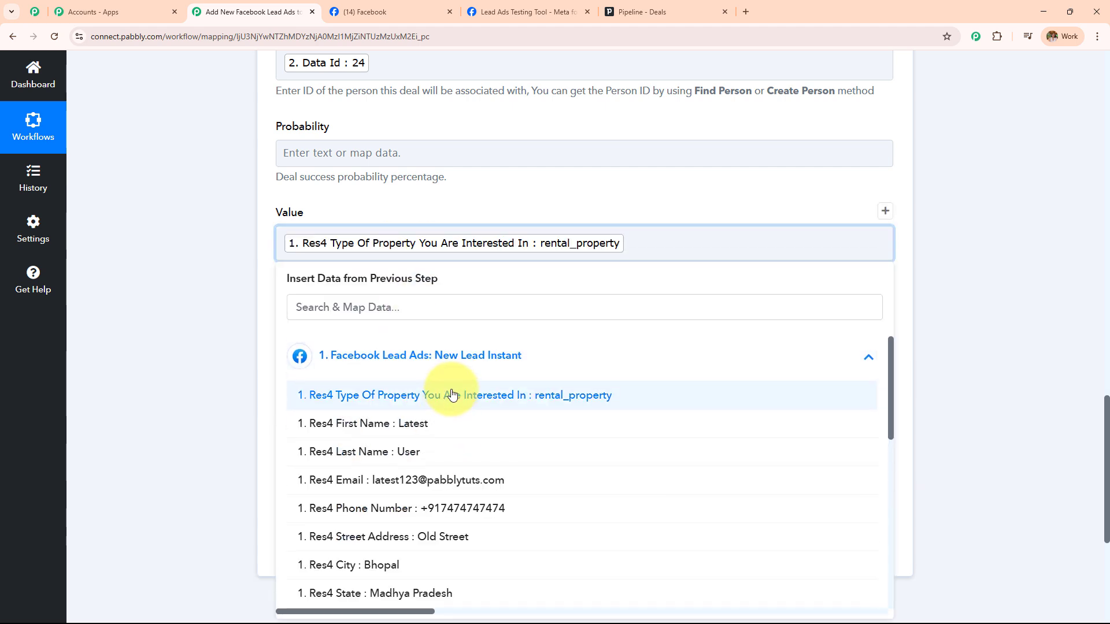
click(437, 481)
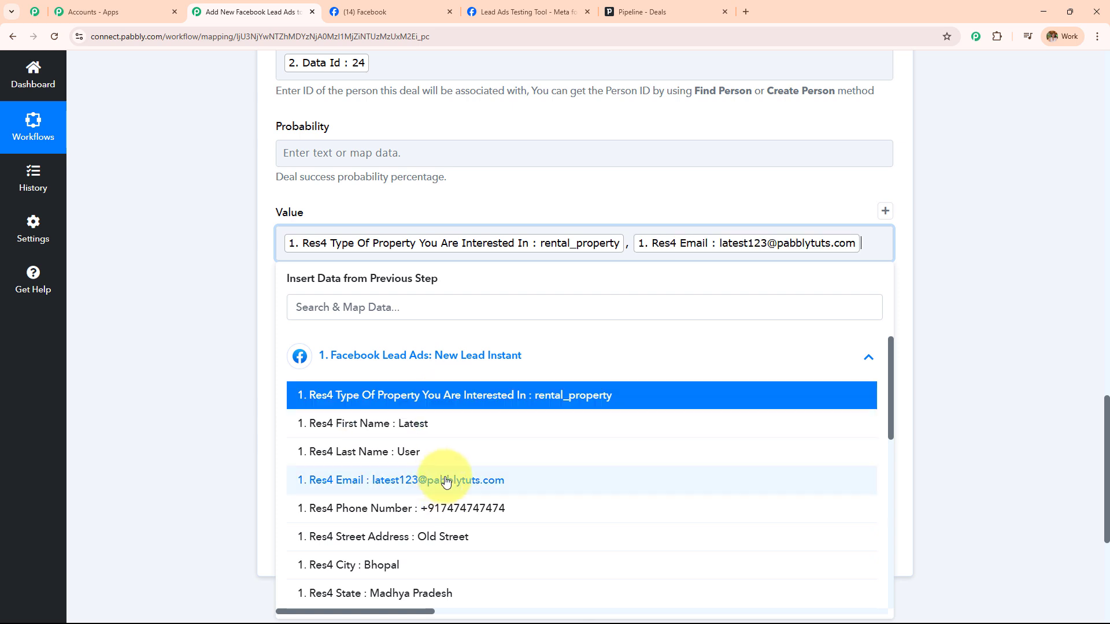
click(452, 508)
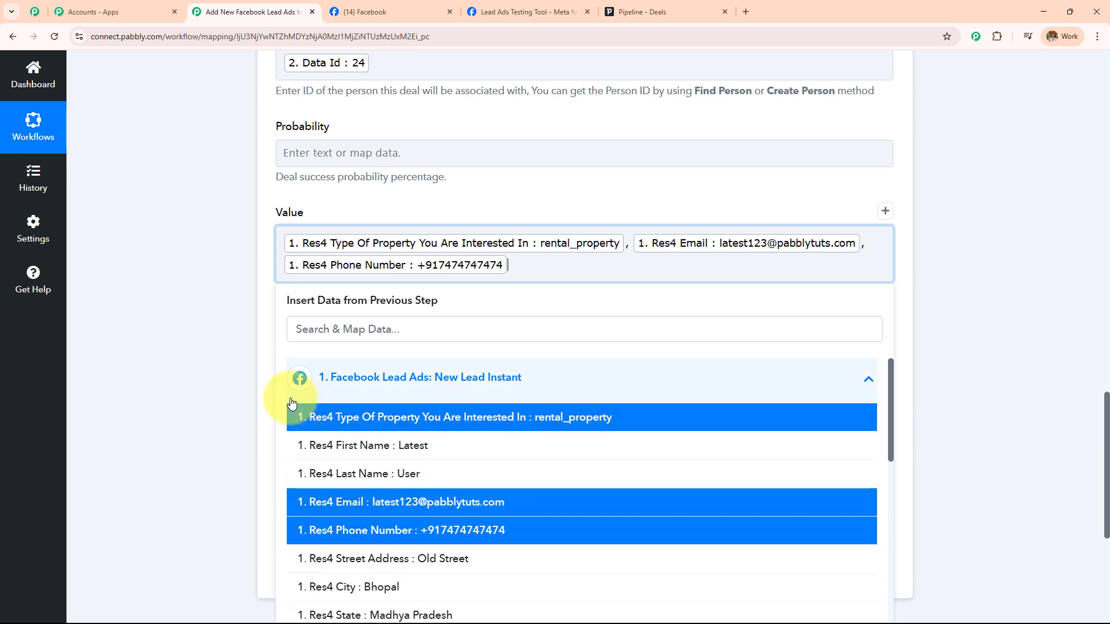
click(192, 346)
scroll(375, 322, up, 1)
scroll(531, 348, down, 7)
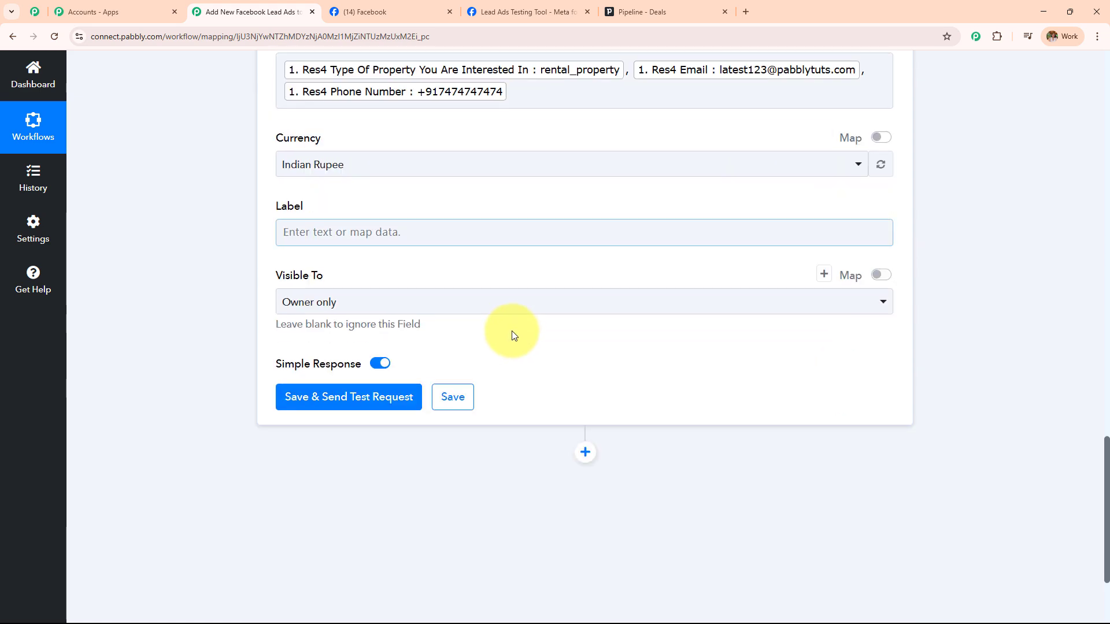
click(364, 252)
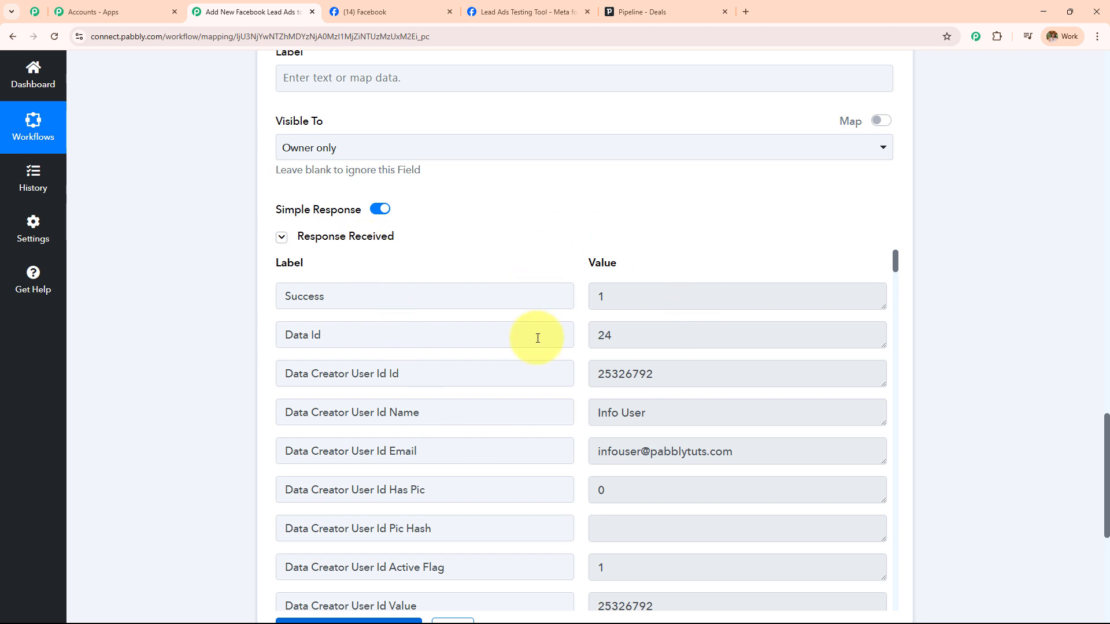
Go to the Pipedrive Deals board and refresh it to show the new deal
click(634, 13)
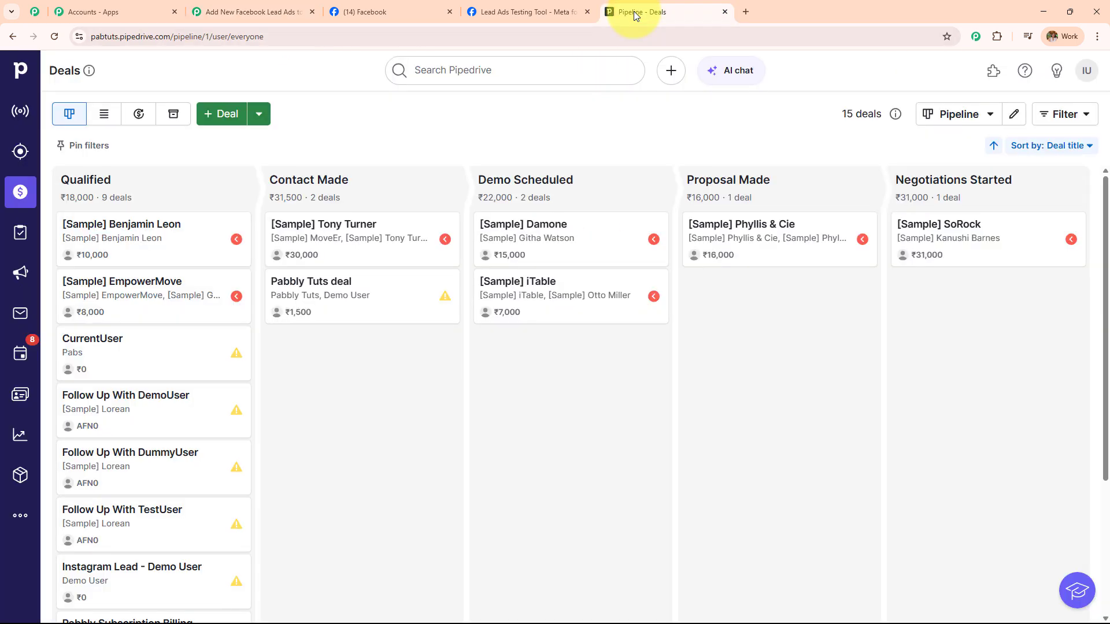
click(22, 194)
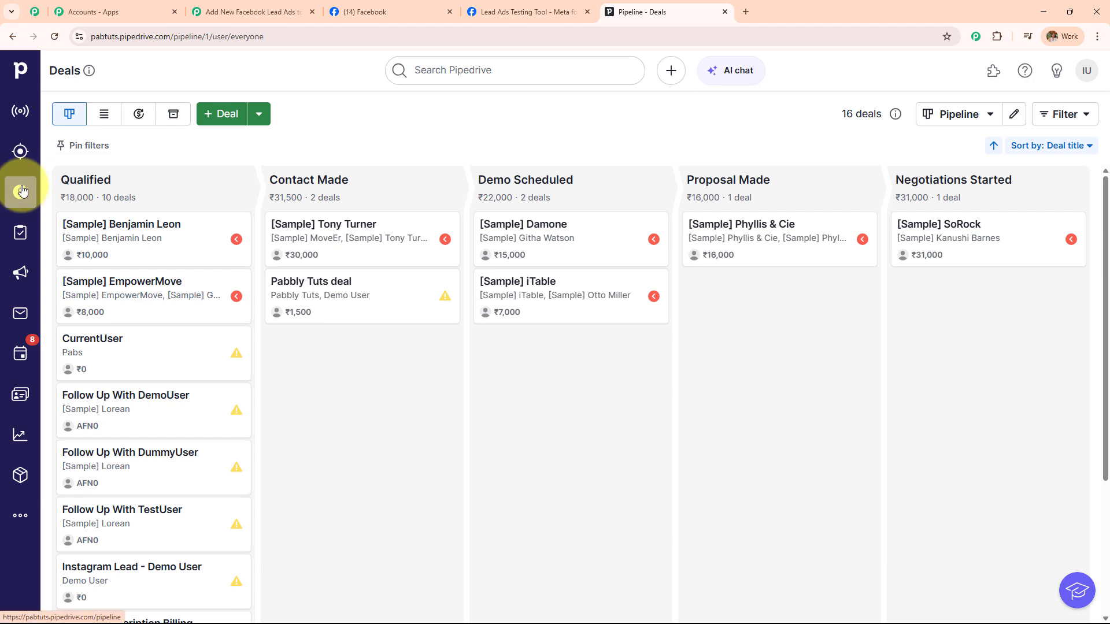
click(54, 36)
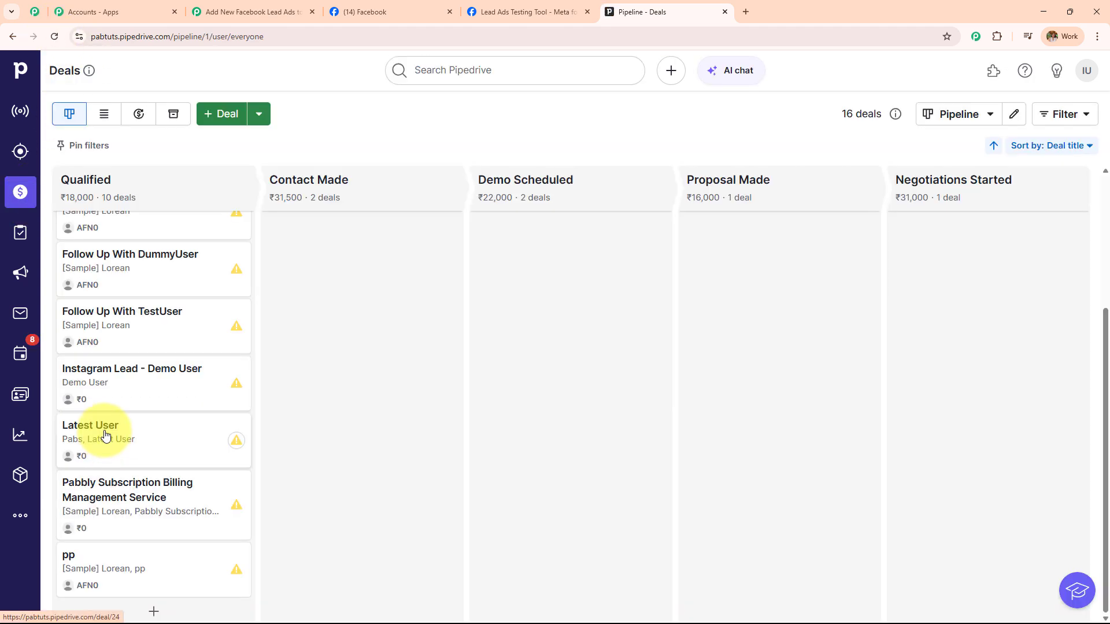
Open the Latest User deal and review its linked person and Pabs organization details
click(105, 435)
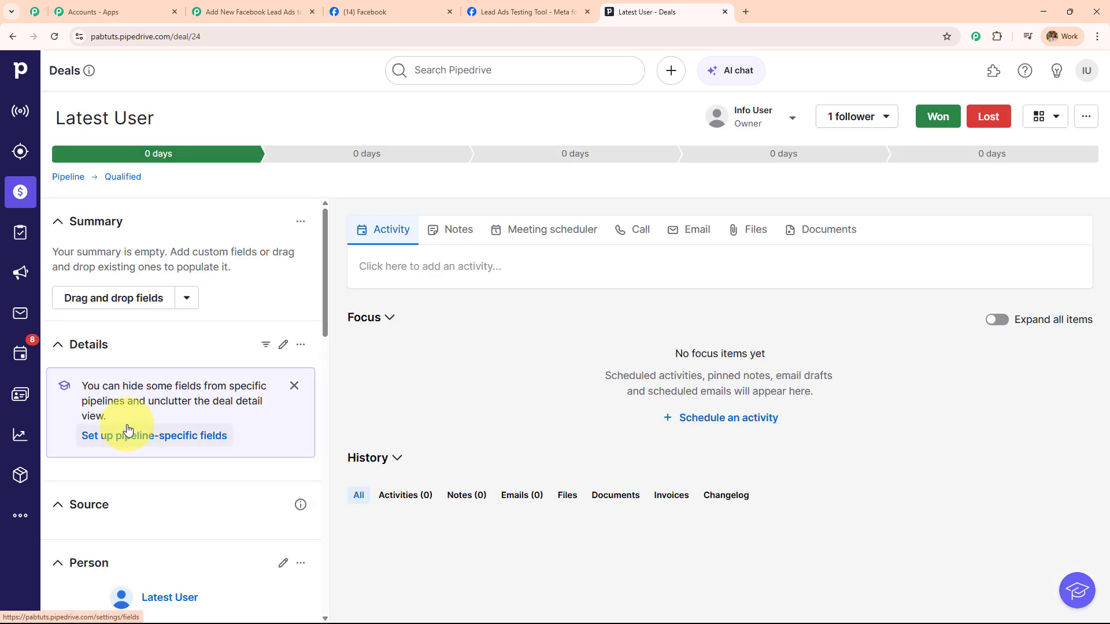
scroll(133, 402, down, 6)
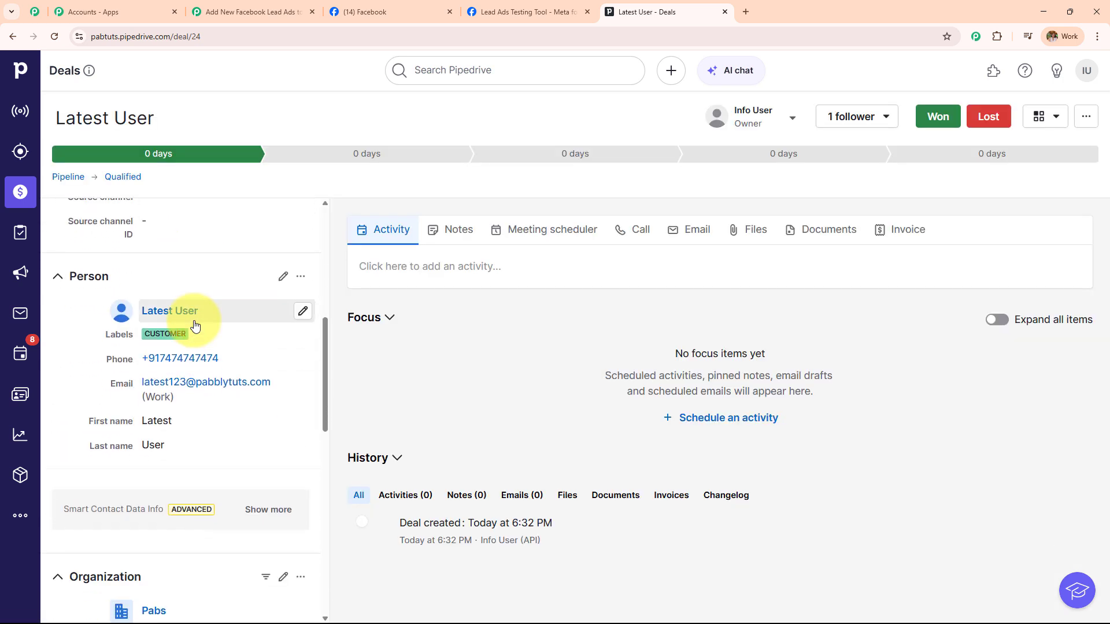
drag(200, 328, 222, 376)
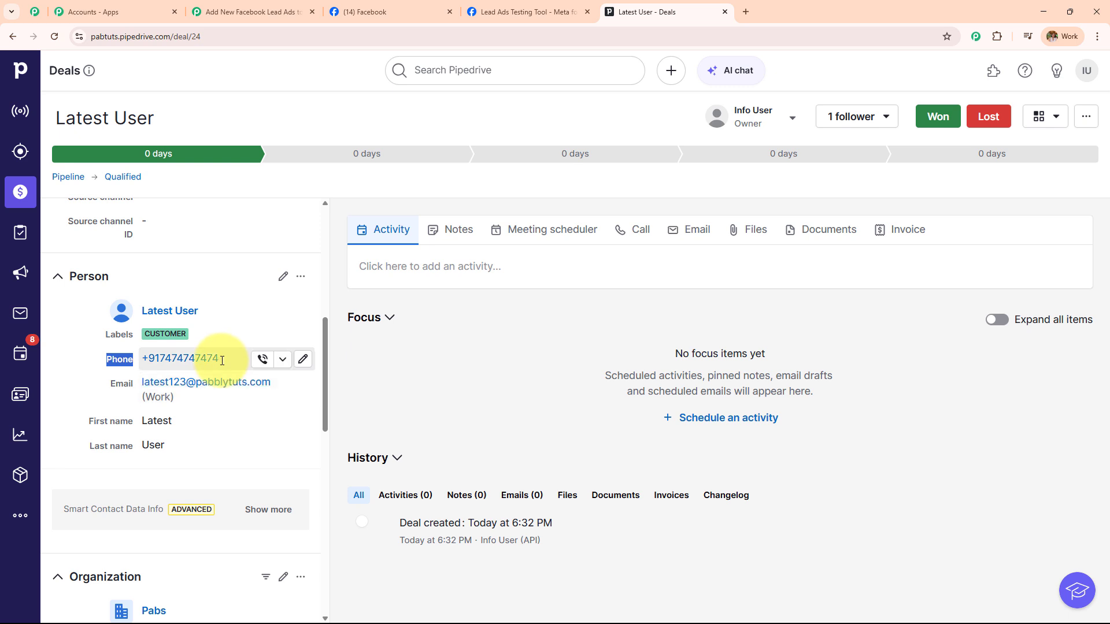
scroll(198, 453, down, 4)
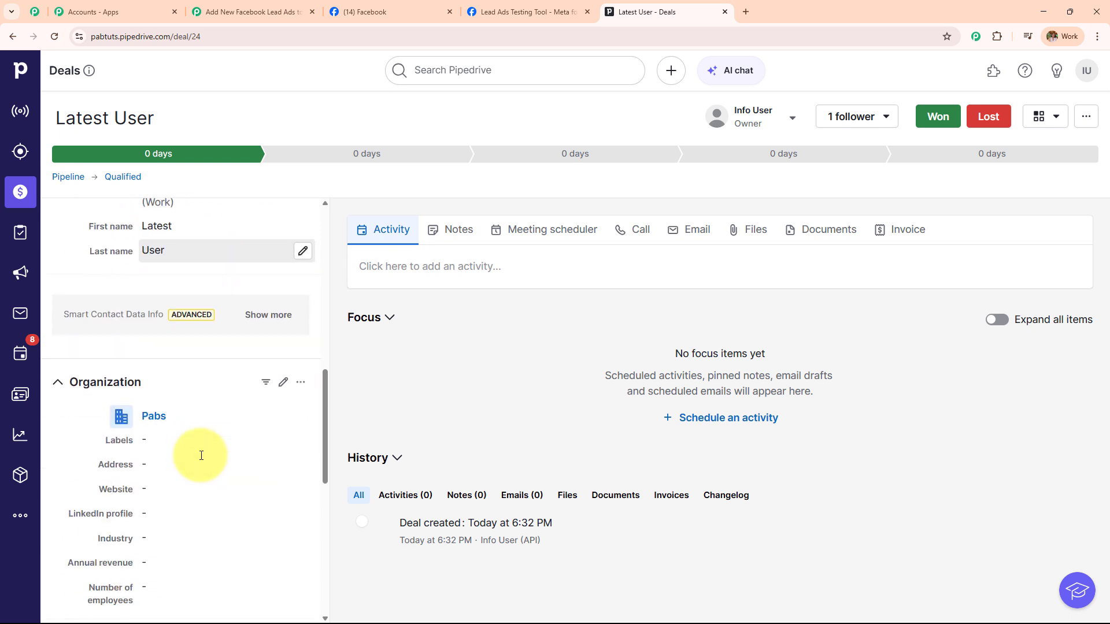
scroll(190, 439, down, 2)
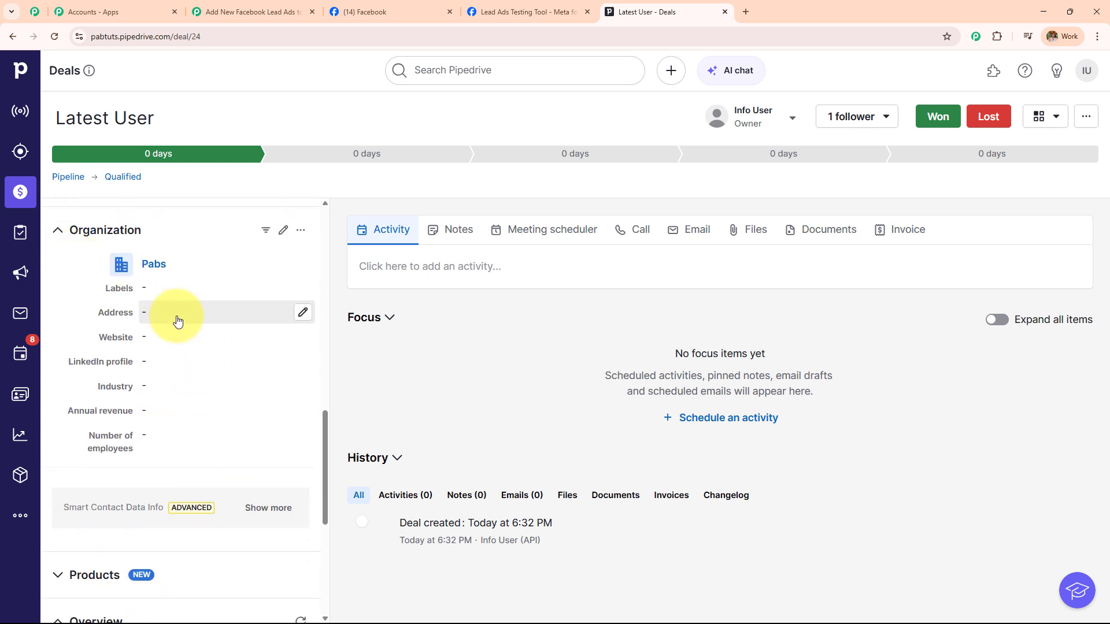
scroll(179, 330, down, 3)
scroll(178, 335, down, 1)
scroll(178, 336, up, 15)
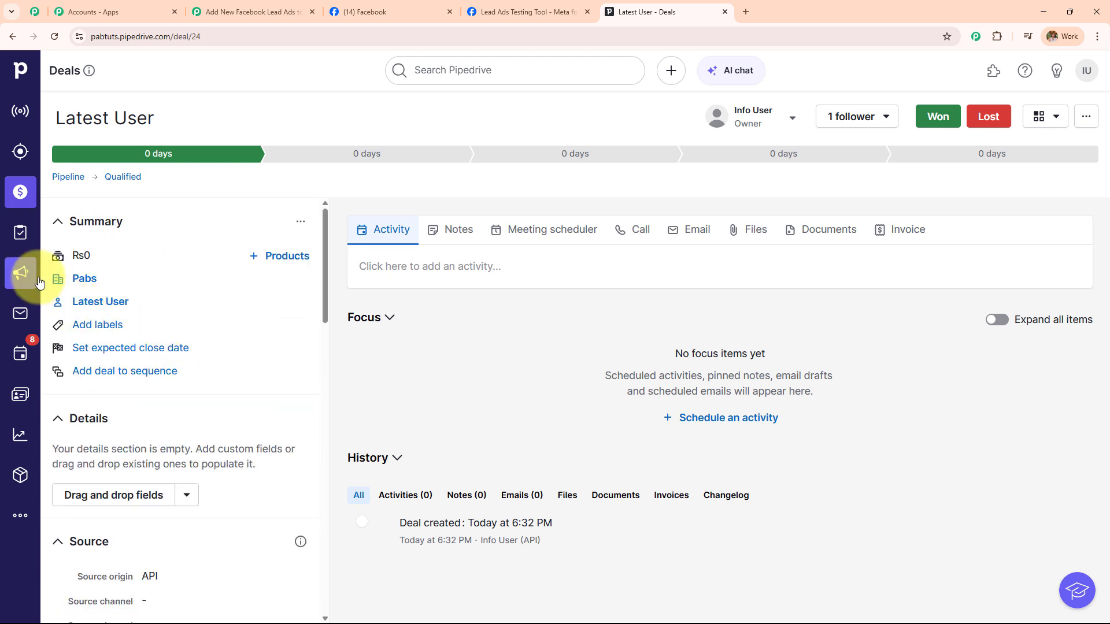
mouse_move(105, 275)
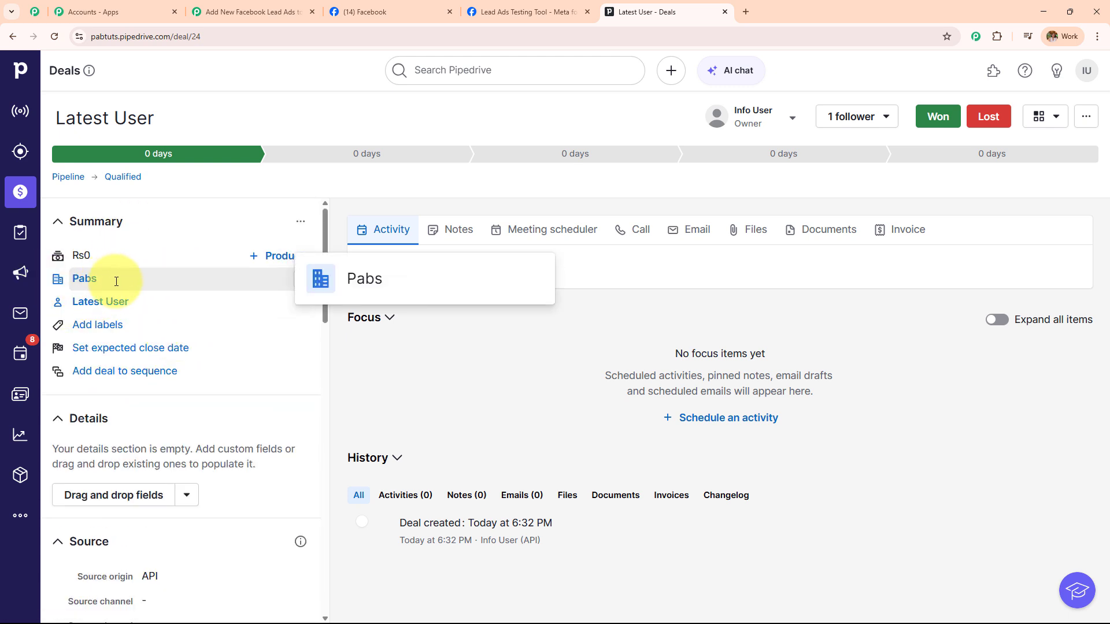
drag(116, 282, 72, 280)
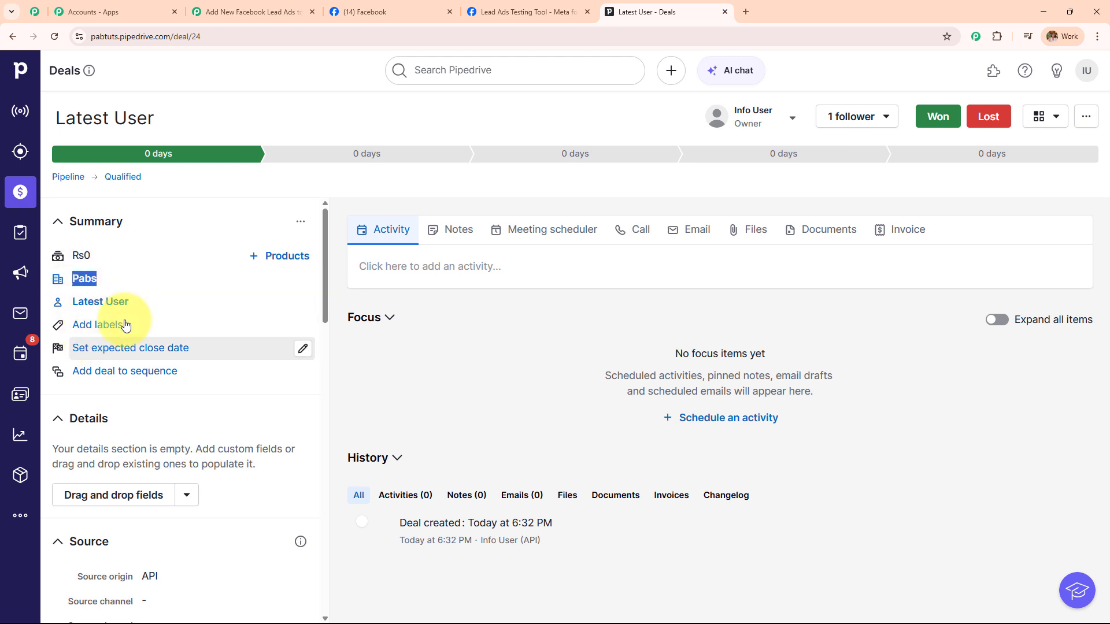
mouse_move(138, 303)
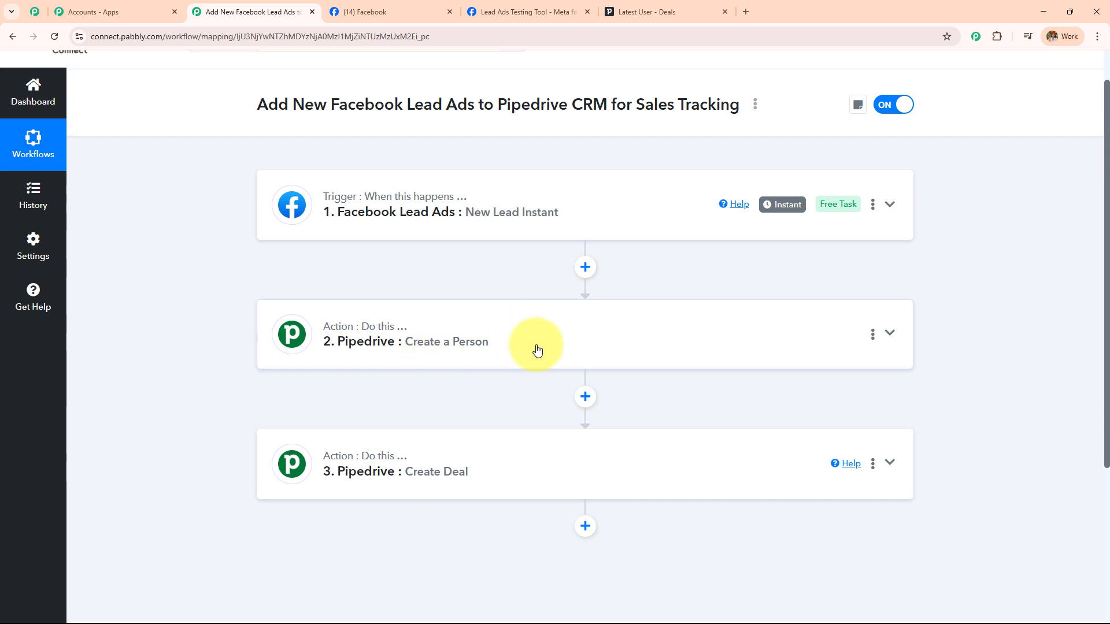
Scroll to the top of the Pabbly Connect workflow to view all three steps
scroll(497, 489, up, 1)
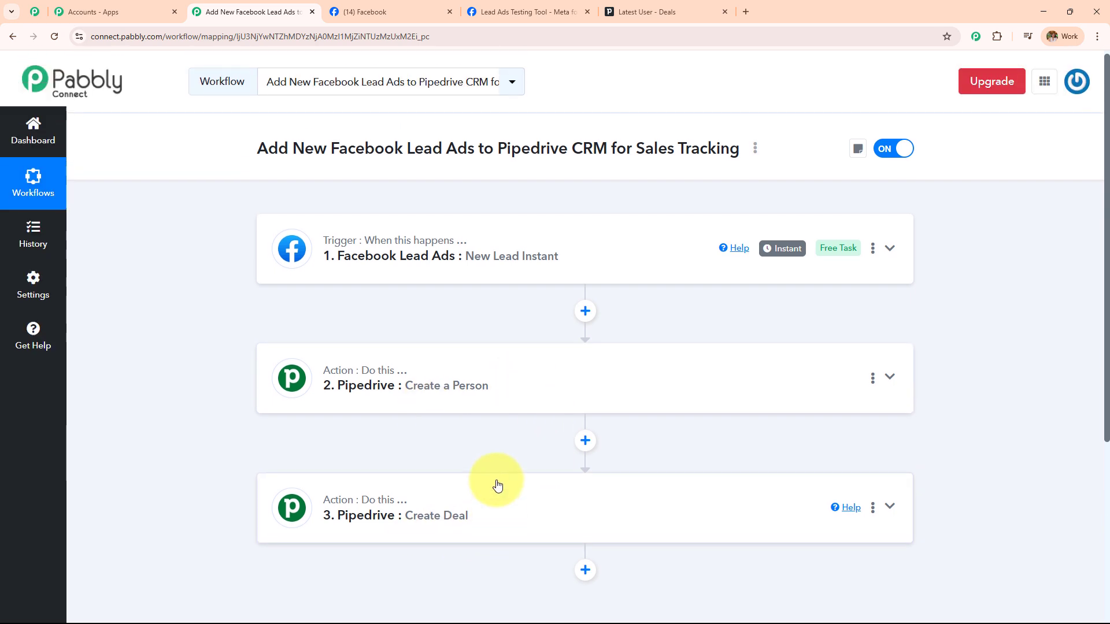